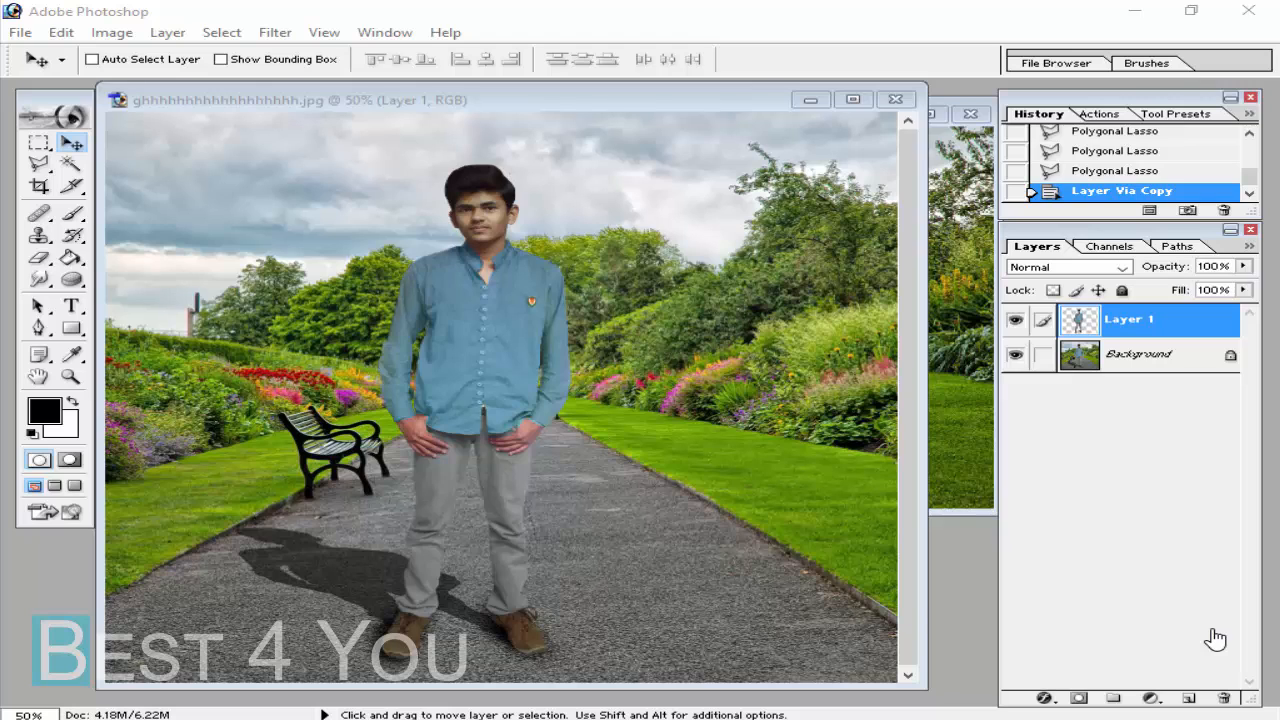
# Step: Arrange the two image windows so the garden park image sits visibly behind the portrait image, keeping the portrait image active
pyautogui.moveTo(585, 100)
pyautogui.mouseDown()
pyautogui.moveTo(666, 86)
pyautogui.moveTo(578, 90)
pyautogui.mouseUp()
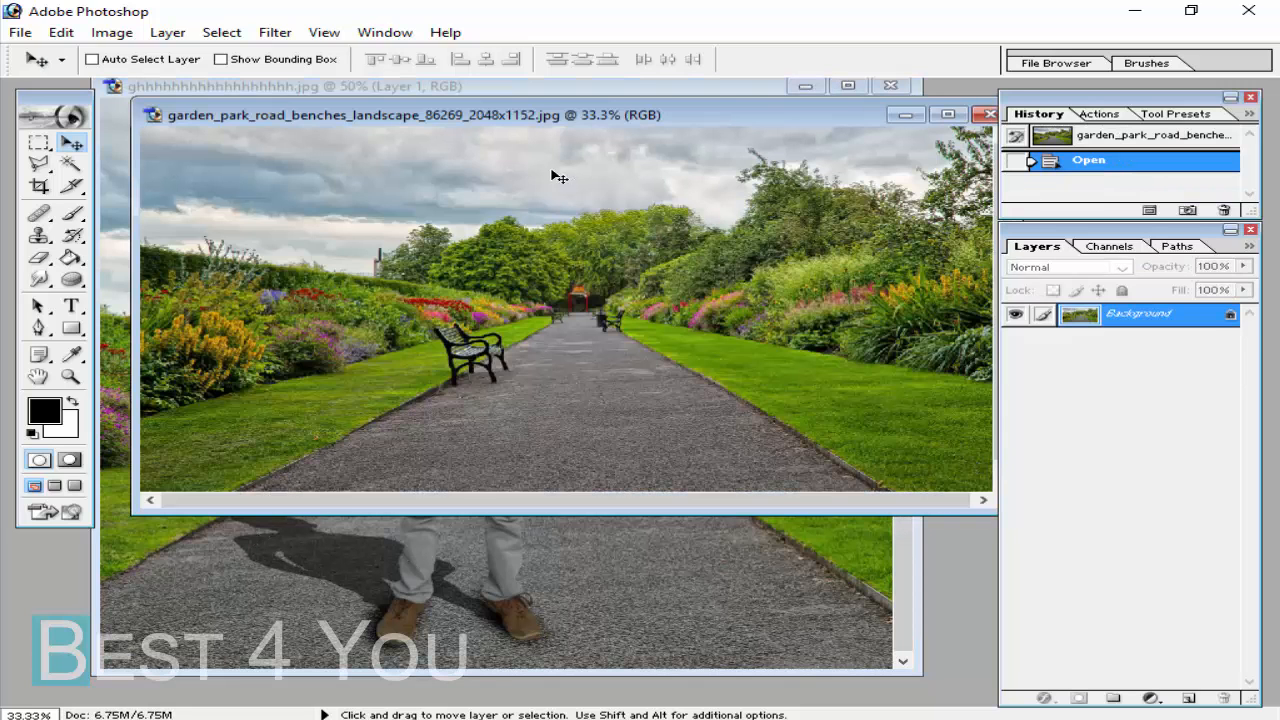
pyautogui.moveTo(591, 114); pyautogui.dragTo(479, 113)
pyautogui.moveTo(894, 507); pyautogui.dragTo(898, 537)
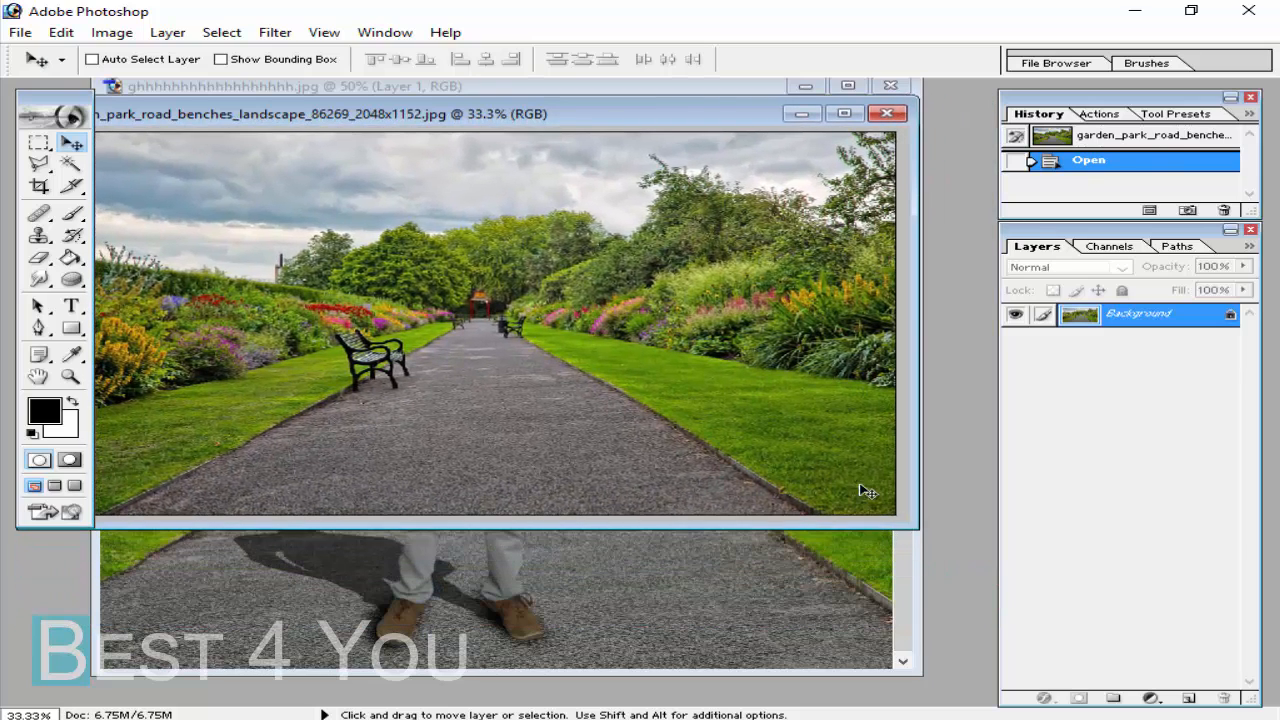
pyautogui.moveTo(529, 114); pyautogui.dragTo(598, 130)
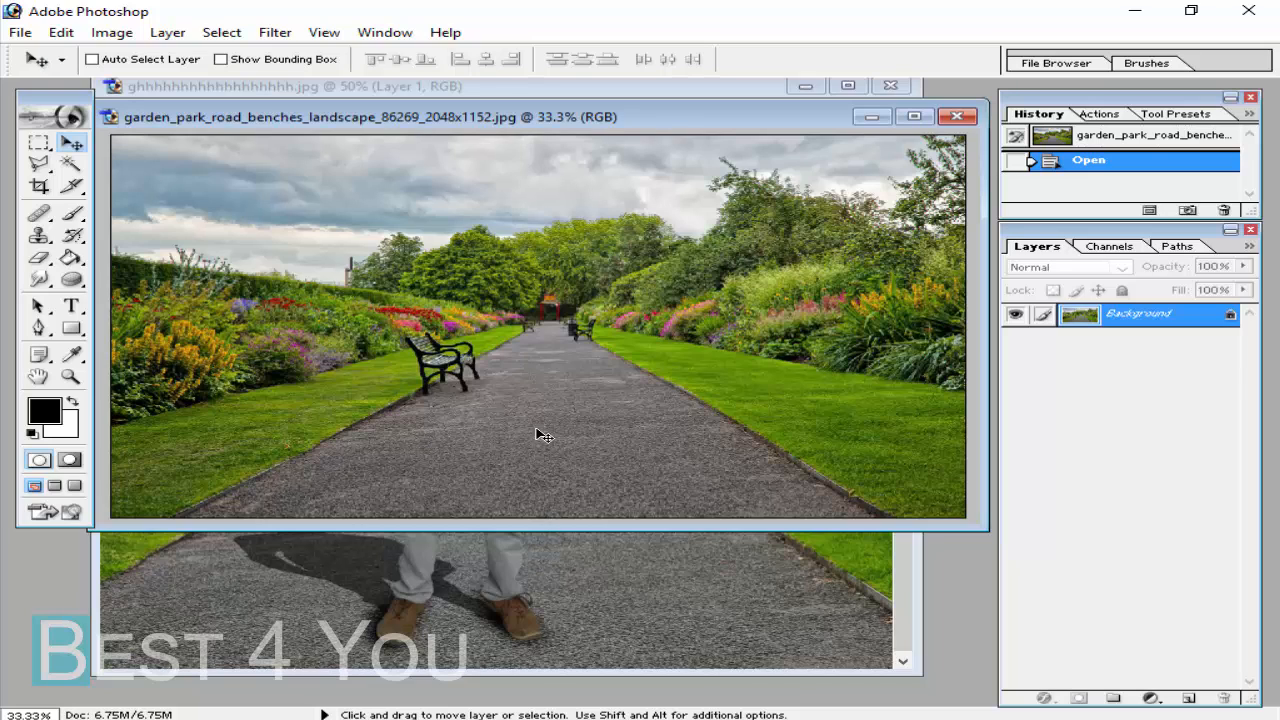
pyautogui.click(534, 558)
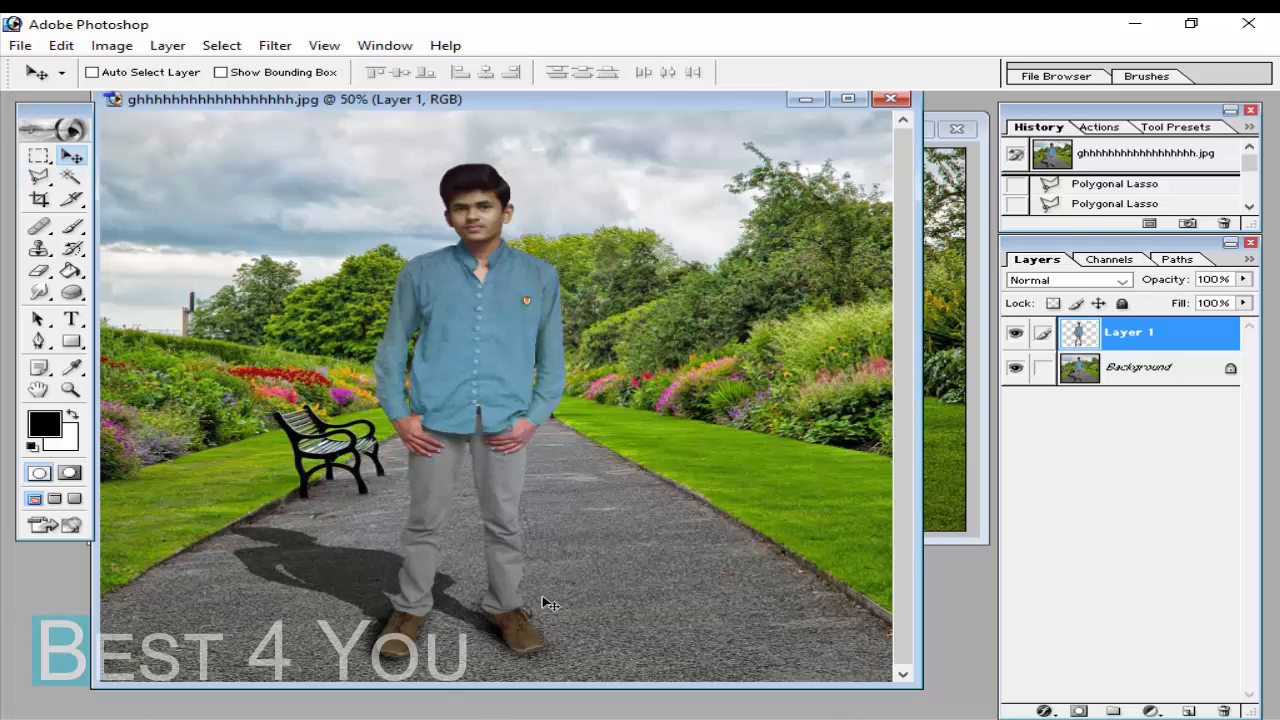
pyautogui.click(40, 177)
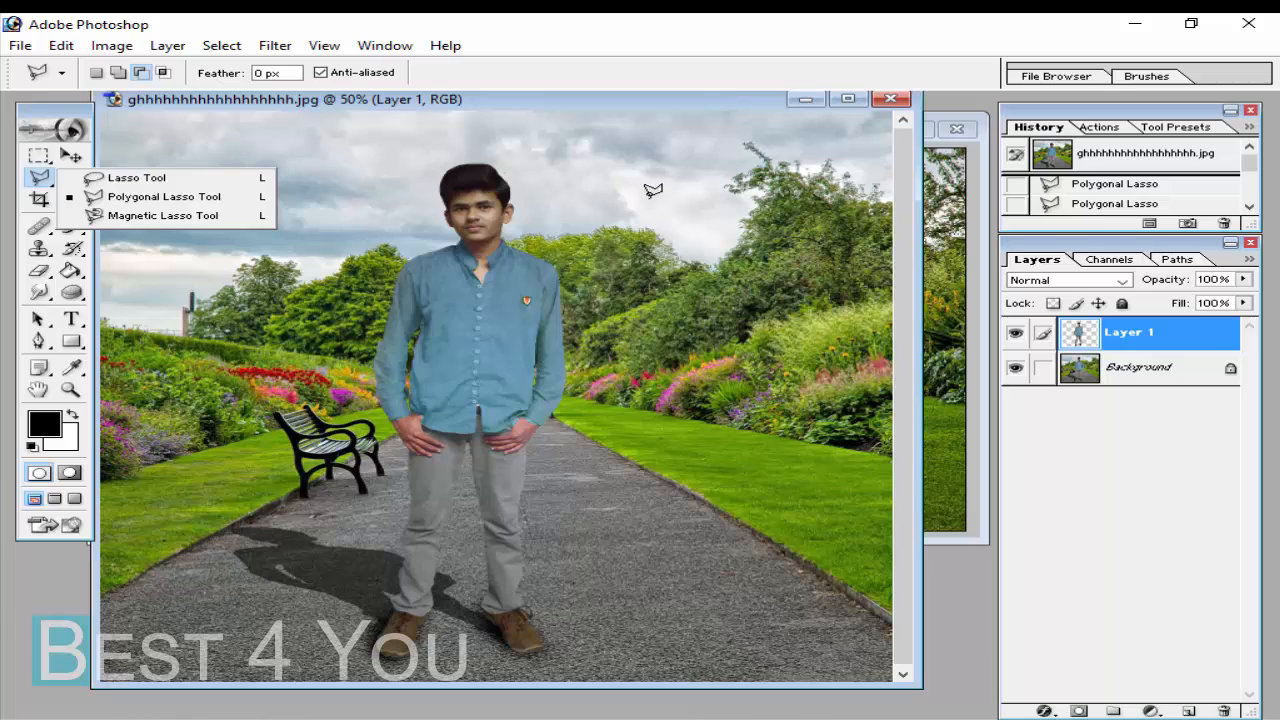
pyautogui.click(98, 180)
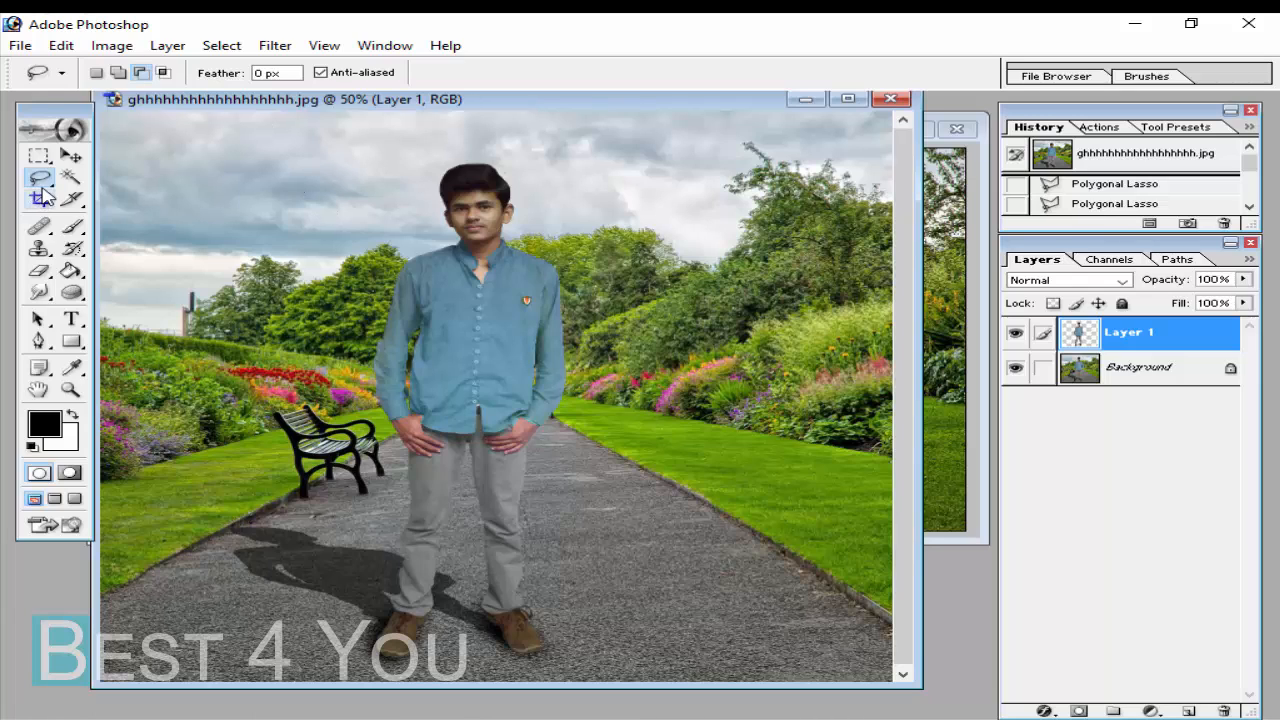
pyautogui.click(40, 340)
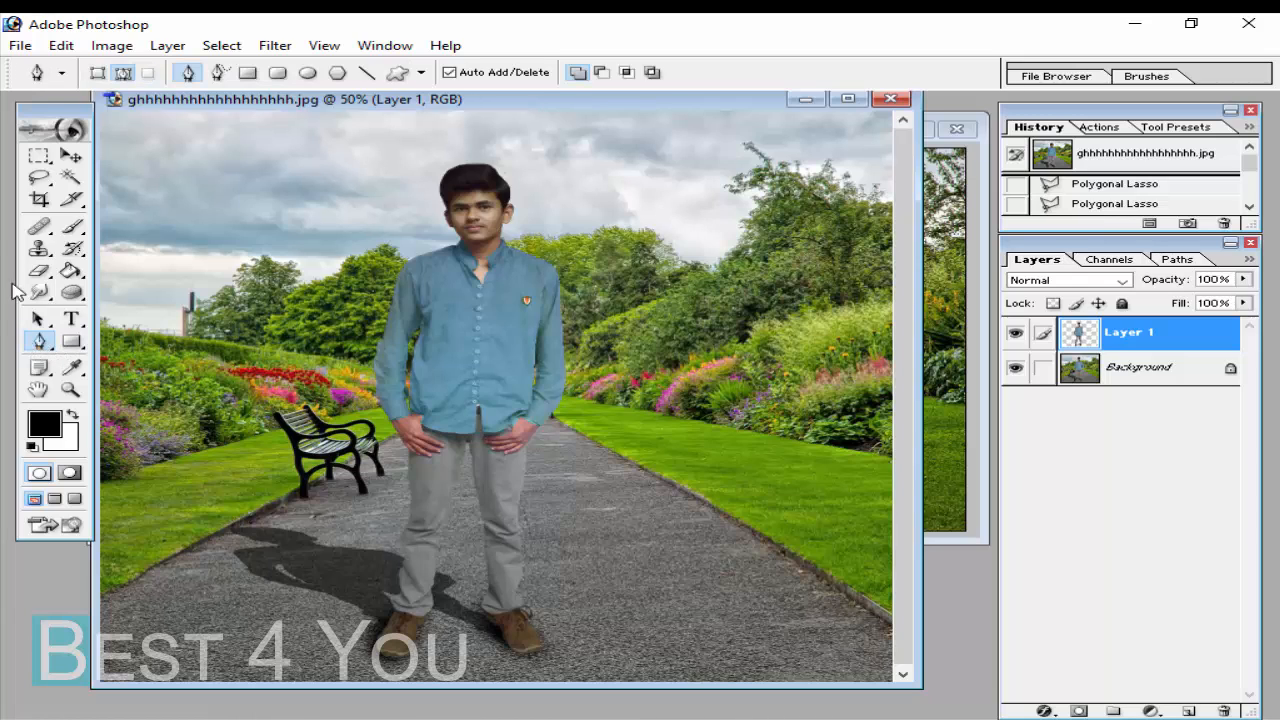
pyautogui.click(38, 178)
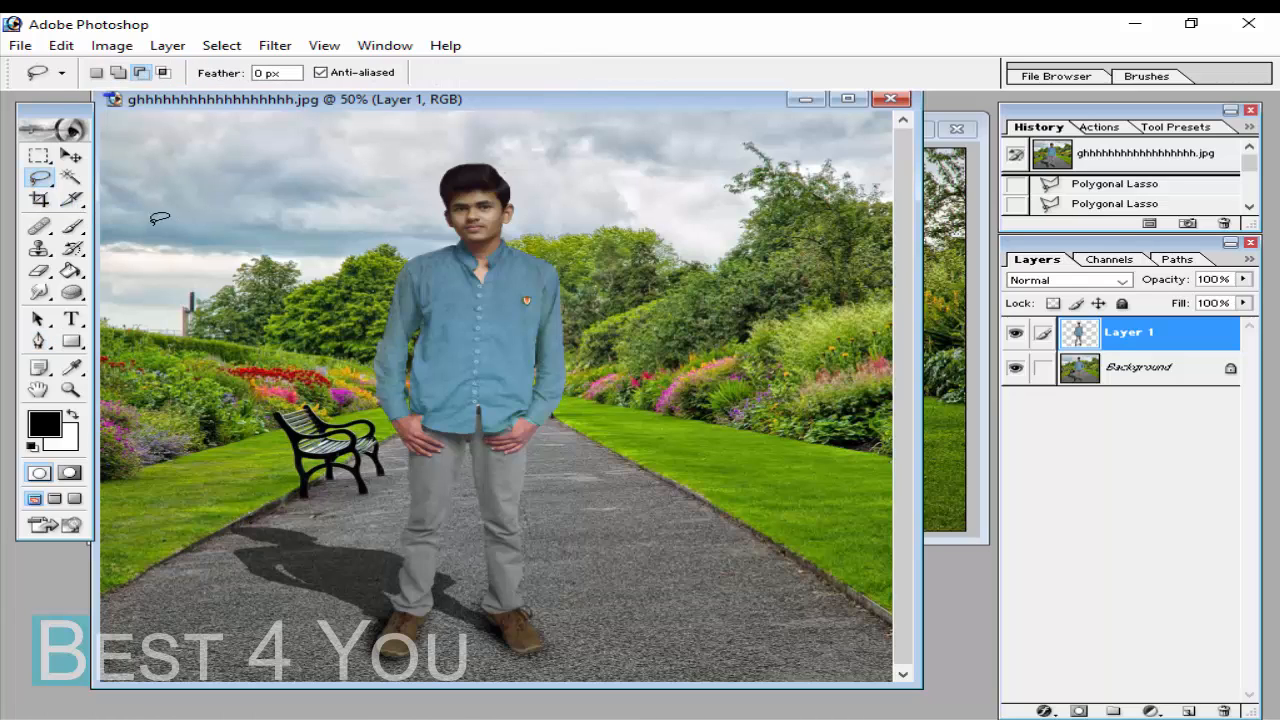
pyautogui.click(42, 181)
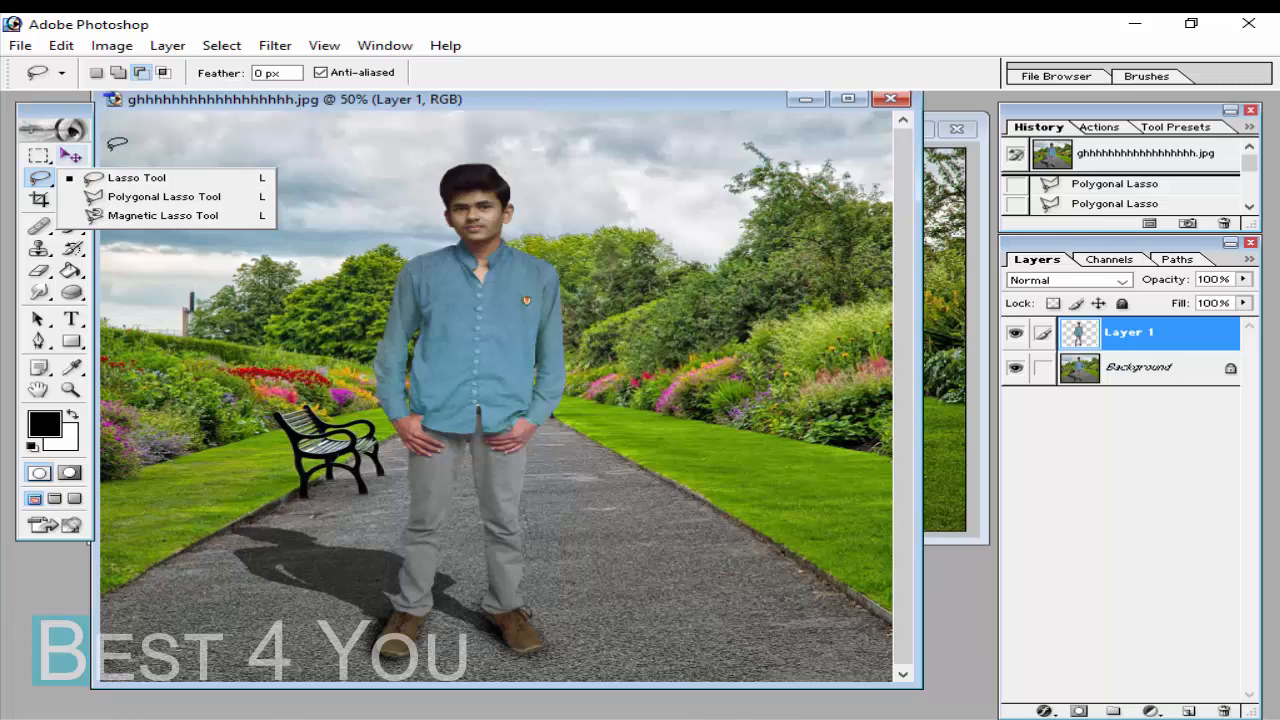
pyautogui.click(180, 215)
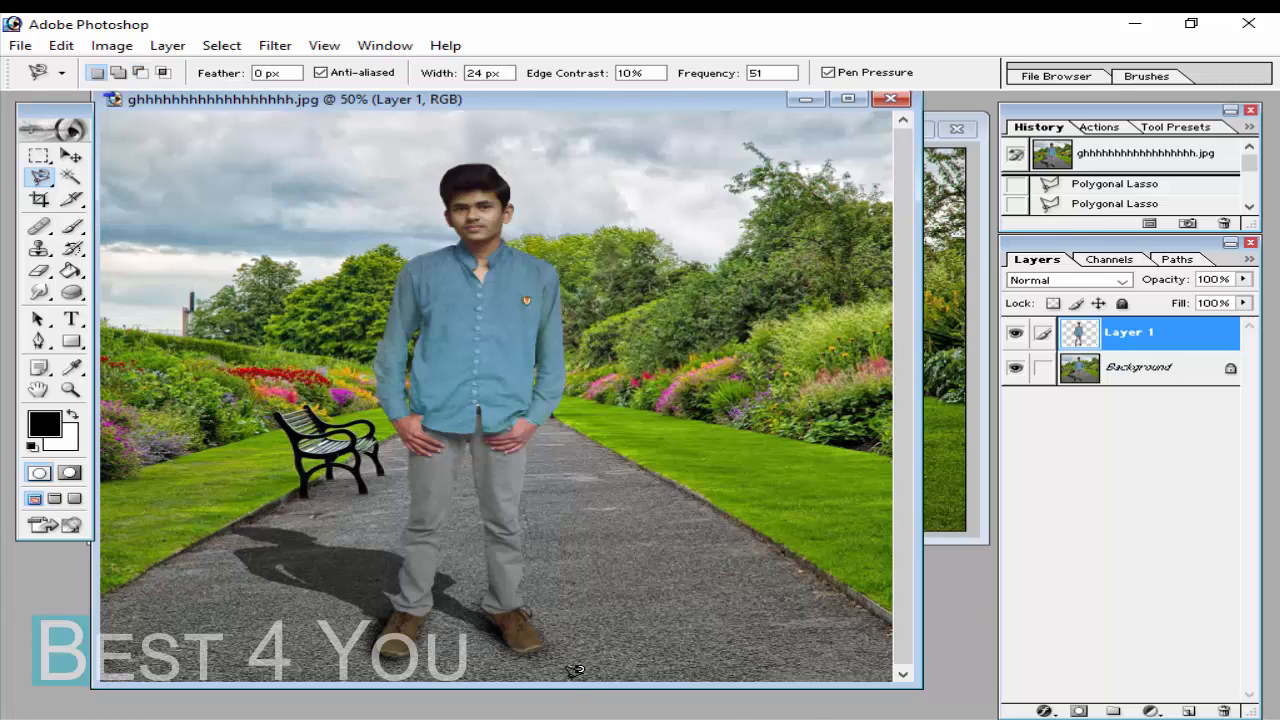
pyautogui.click(545, 643)
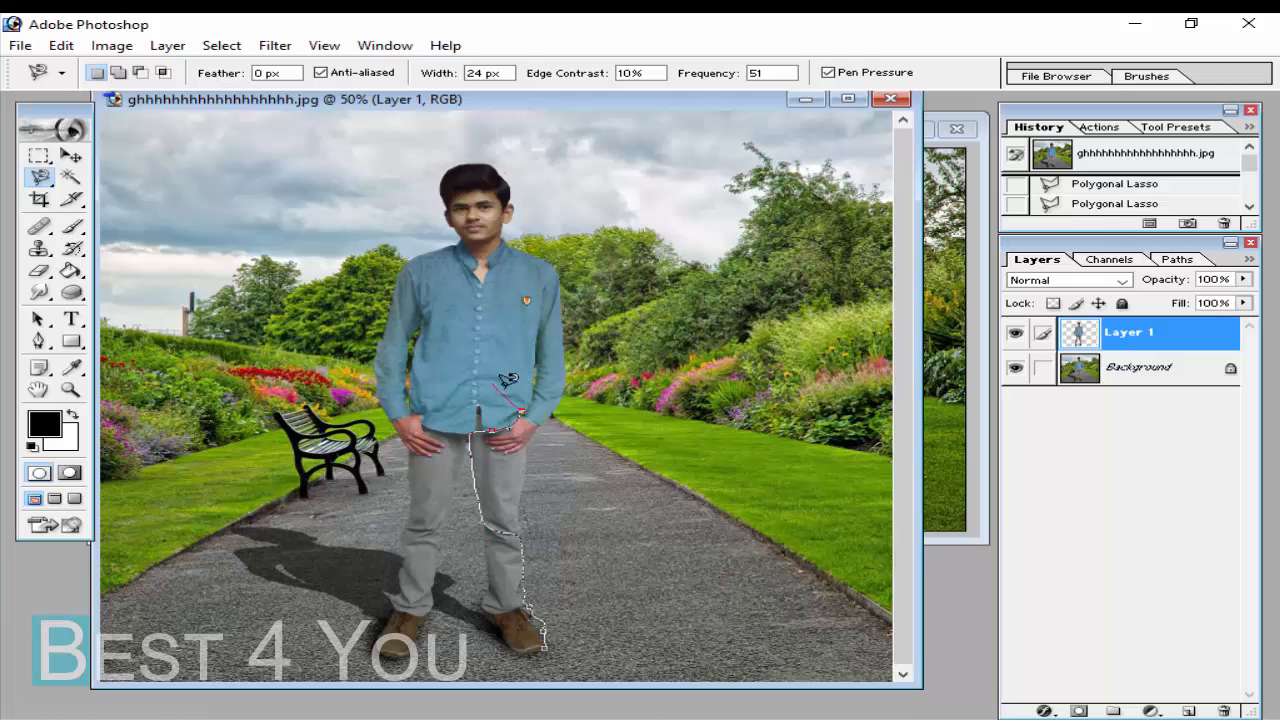
pyautogui.press('Escape')
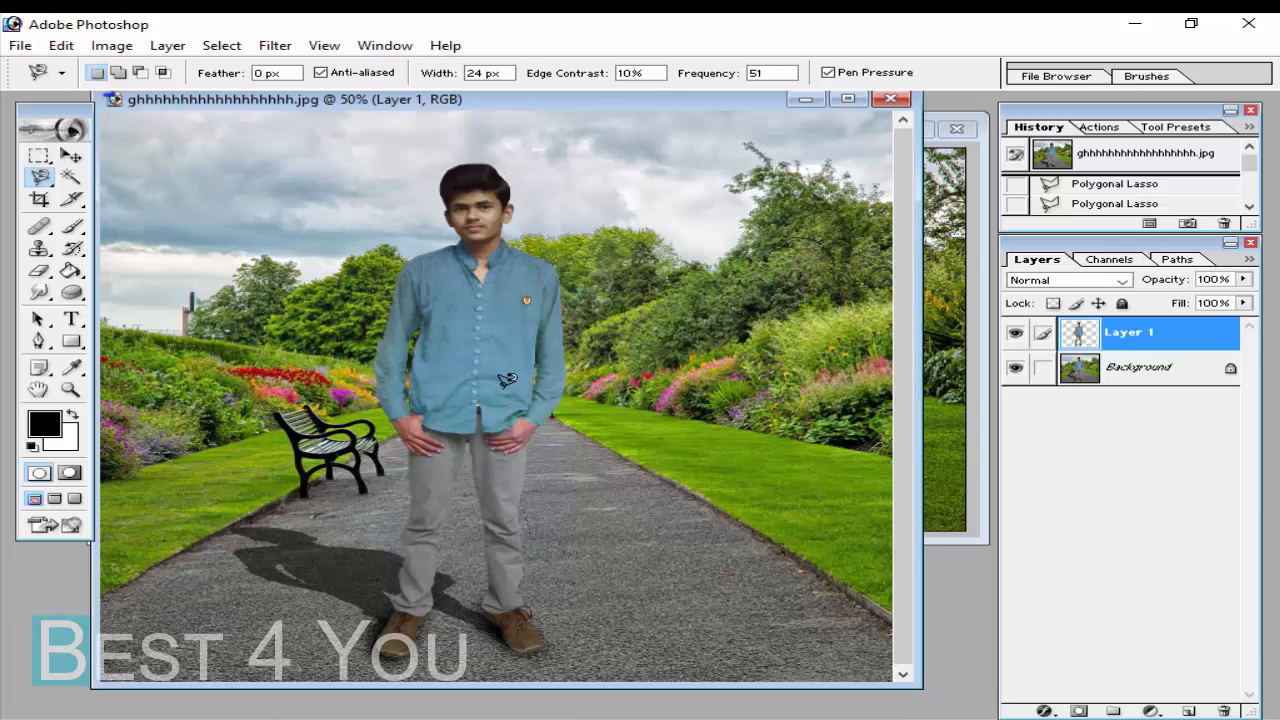
# Step: Load the outline of Layer 1 as a selection, copy the cut-out man into the garden park image, and minimize the portrait image
pyautogui.keyDown('ctrl'); pyautogui.click(1080, 336); pyautogui.keyUp('ctrl')
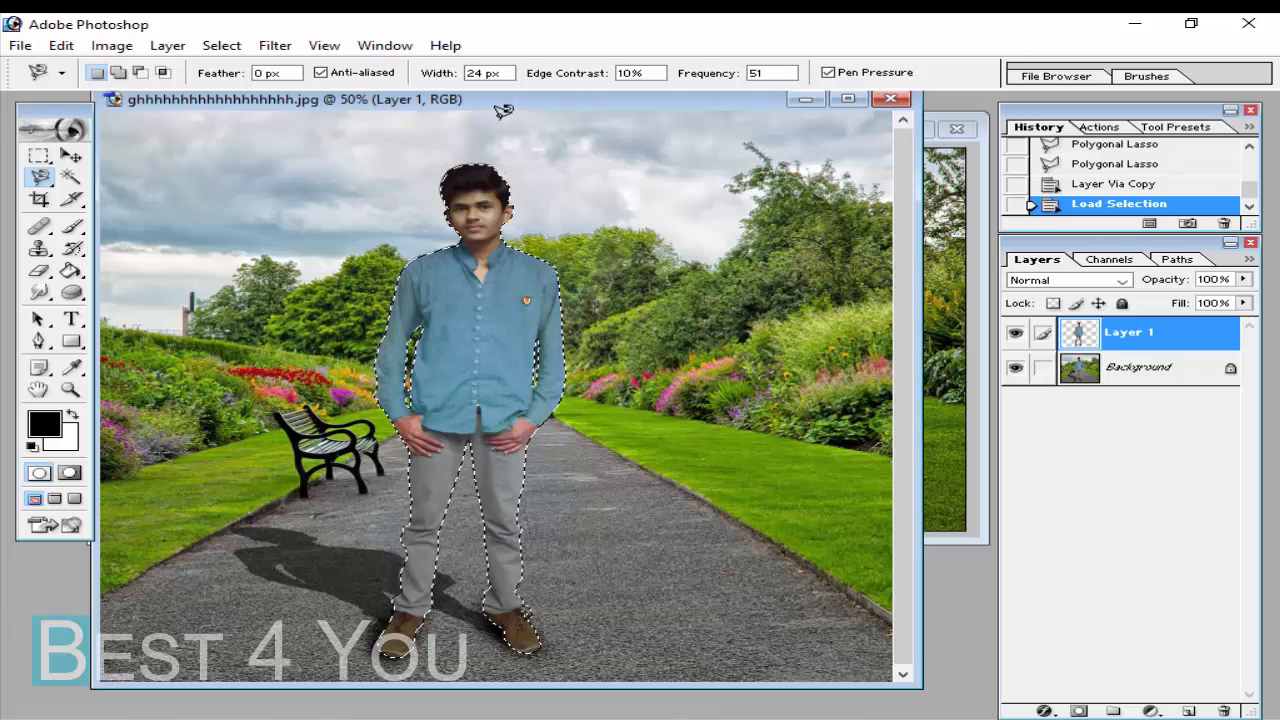
pyautogui.click(71, 156)
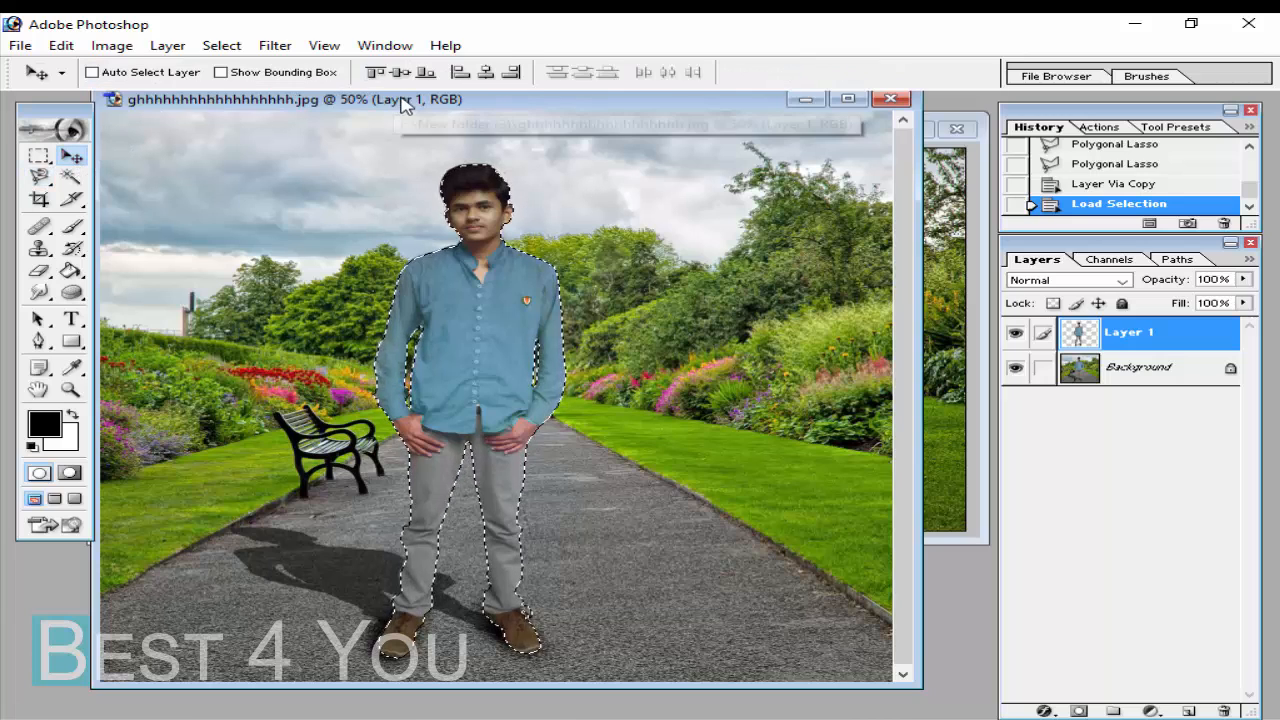
pyautogui.moveTo(405, 100); pyautogui.dragTo(329, 109)
pyautogui.moveTo(377, 318); pyautogui.dragTo(880, 300)
pyautogui.click(494, 558)
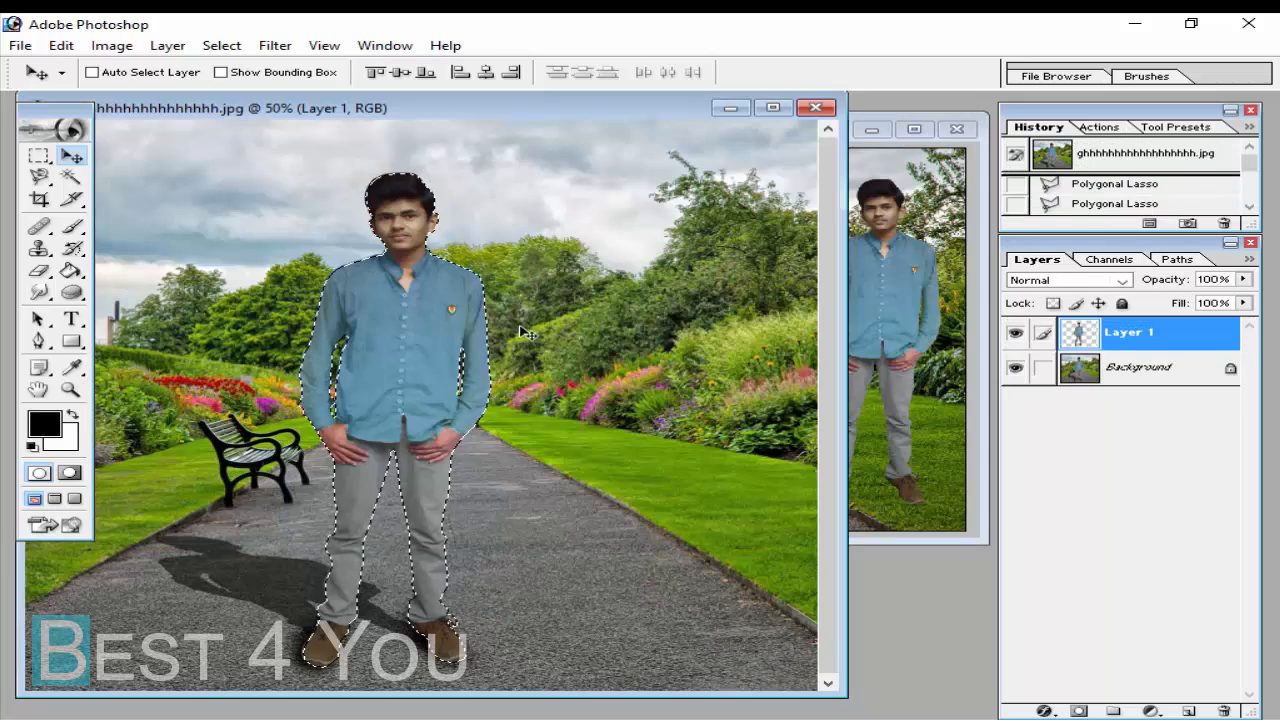
pyautogui.click(730, 107)
# Step: Move the man onto the middle of the garden path and enlarge the image window around the picture
pyautogui.moveTo(693, 140); pyautogui.dragTo(609, 138)
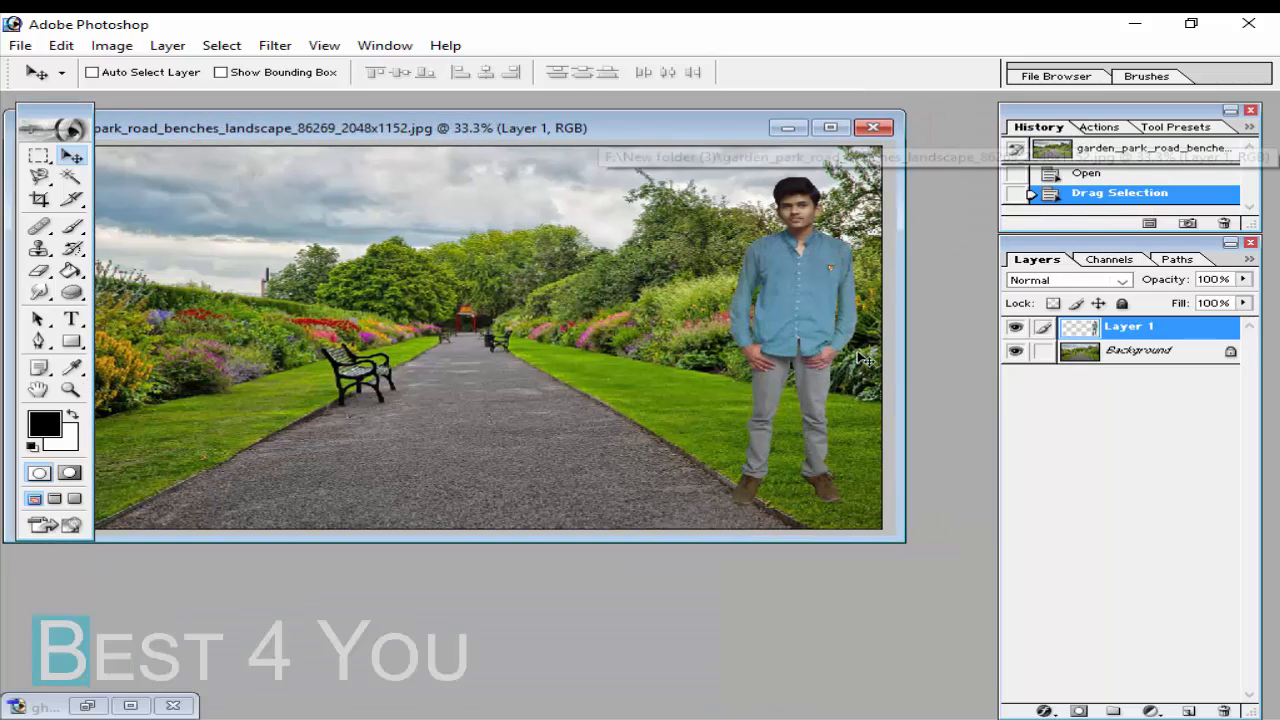
pyautogui.moveTo(738, 328); pyautogui.dragTo(423, 330)
pyautogui.moveTo(473, 140); pyautogui.dragTo(525, 161)
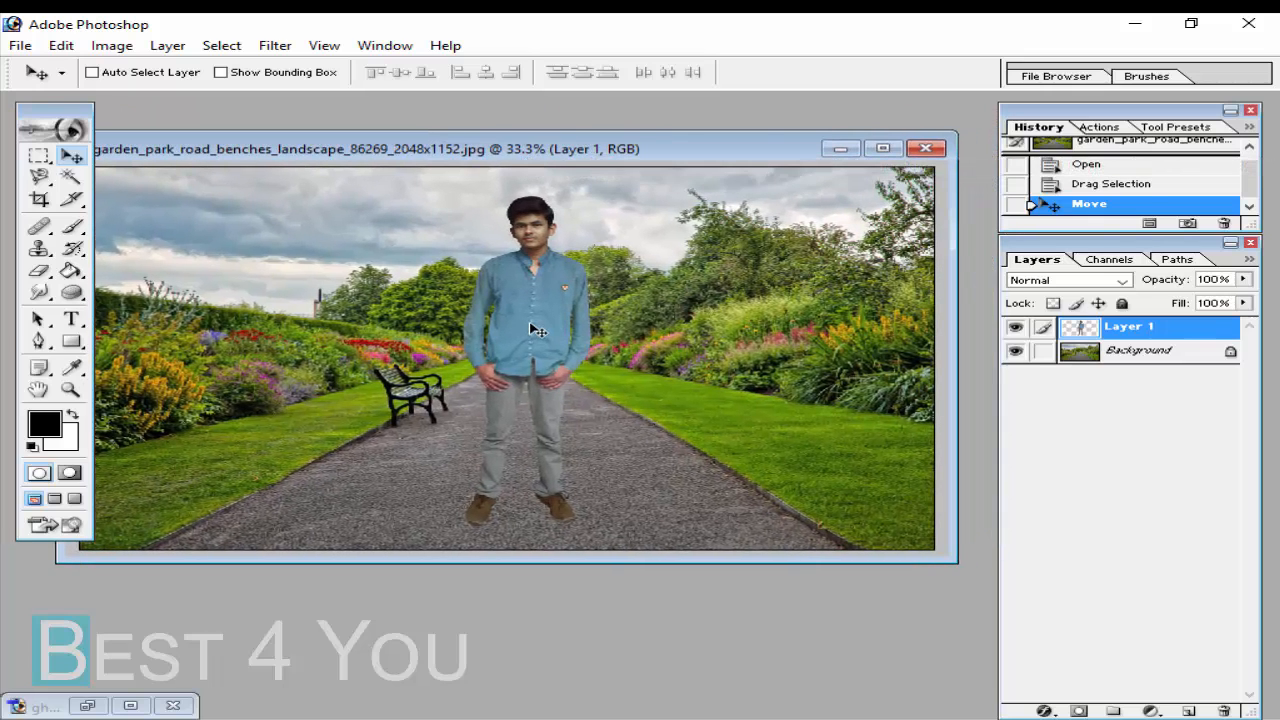
pyautogui.moveTo(960, 570); pyautogui.dragTo(963, 634)
# Step: Shift the man slightly to the left and down on the garden path
pyautogui.click(90, 703)
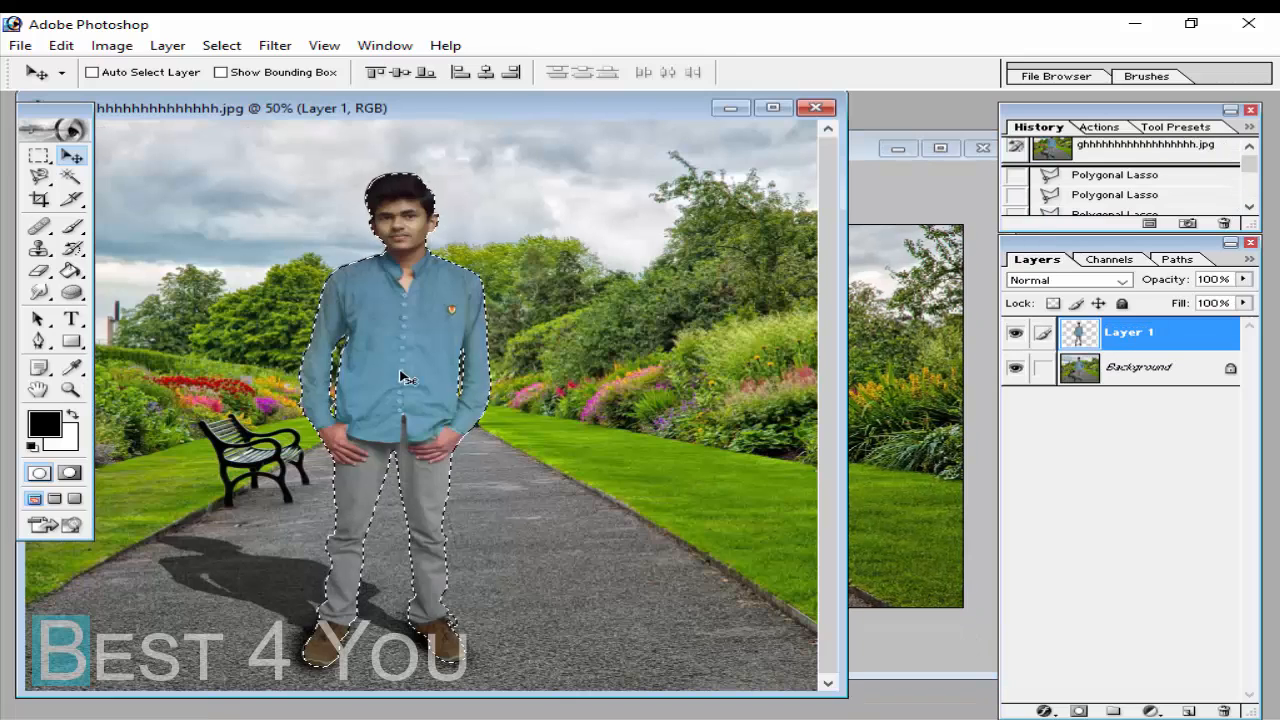
pyautogui.click(730, 107)
pyautogui.hotkey('ctrl', '+')
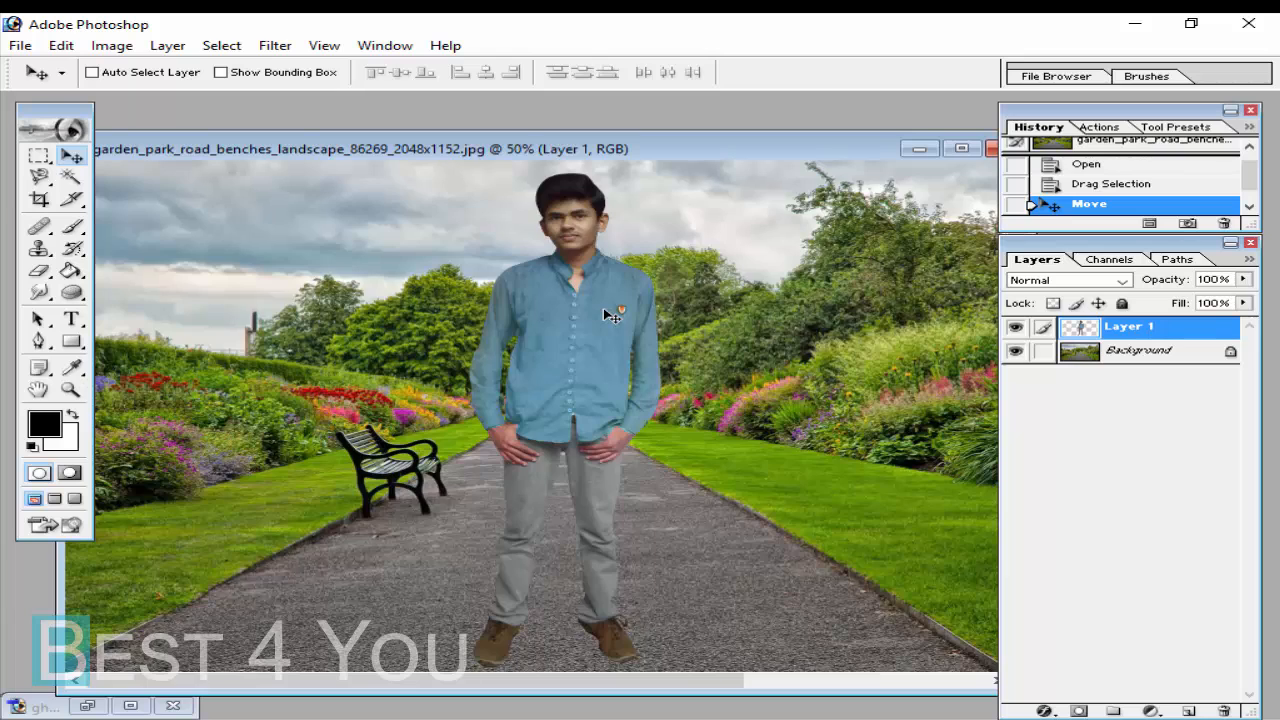
pyautogui.hotkey('ctrl', '-')
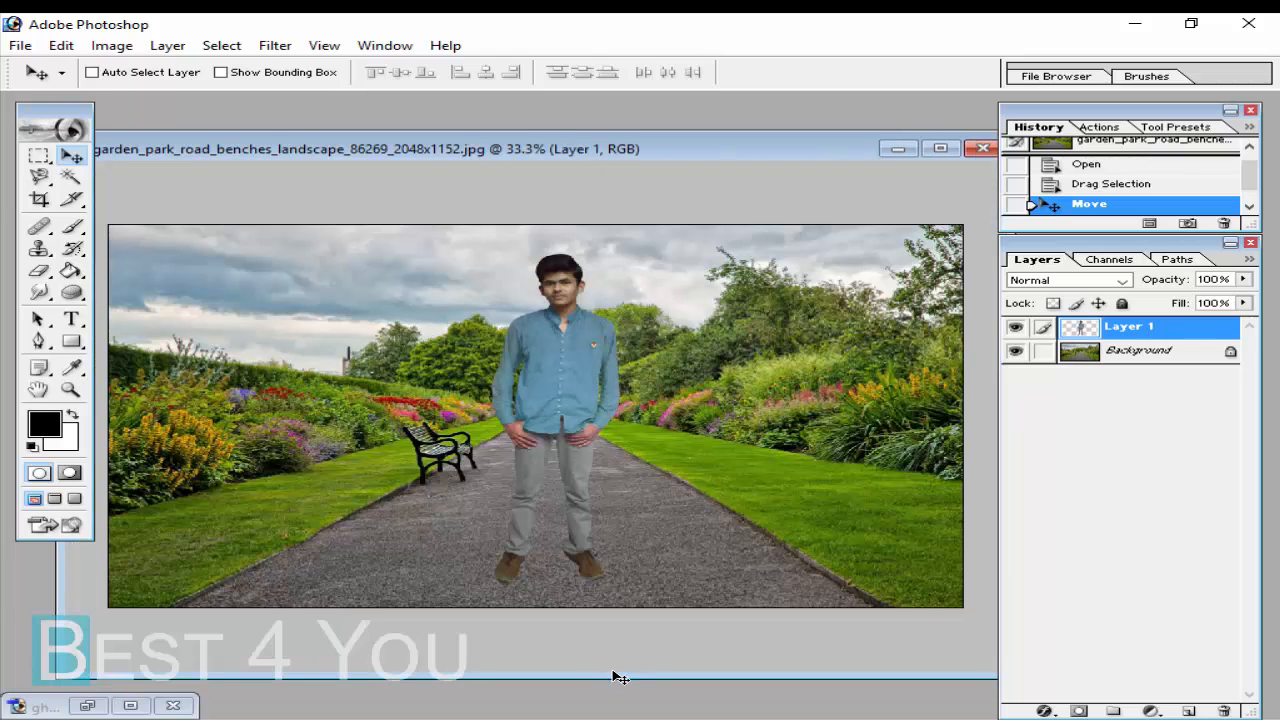
pyautogui.hotkey('ctrl', '+')
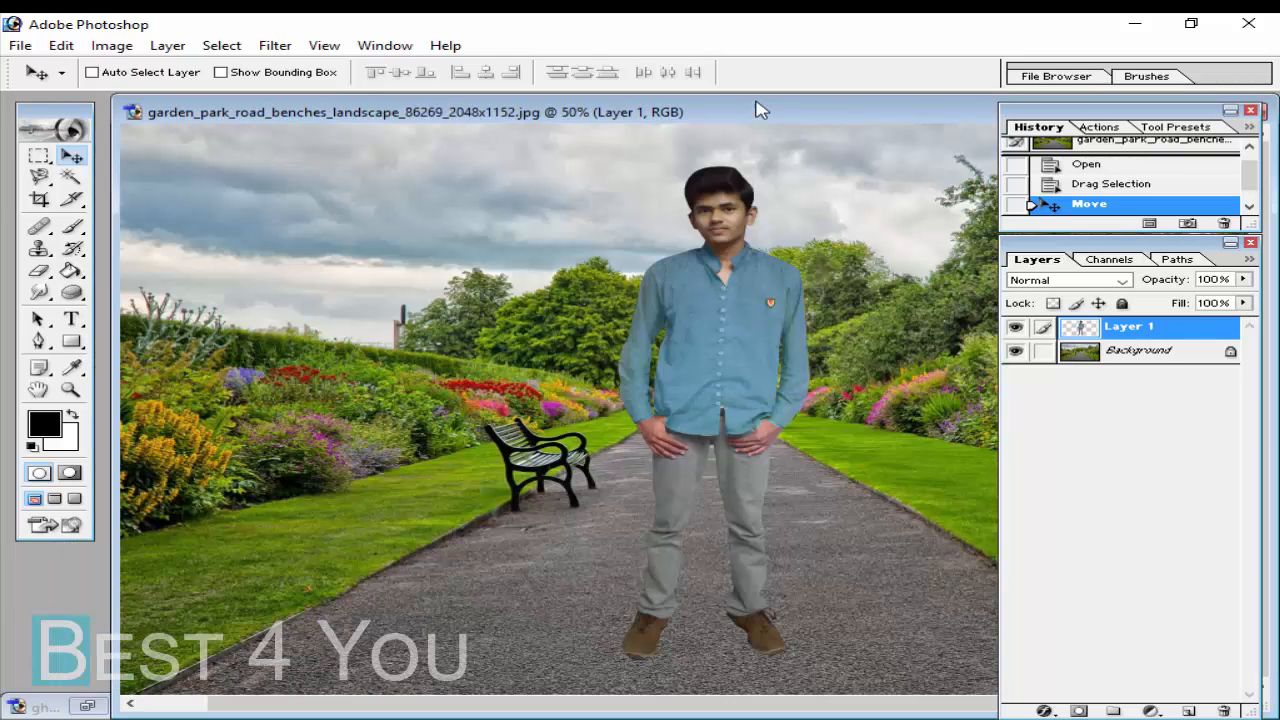
pyautogui.moveTo(718, 118); pyautogui.dragTo(600, 120)
pyautogui.moveTo(600, 357); pyautogui.dragTo(557, 378)
# Step: Scale the man down proportionally with Free Transform and reposition him on the middle of the path
pyautogui.hotkey('ctrl', 't')
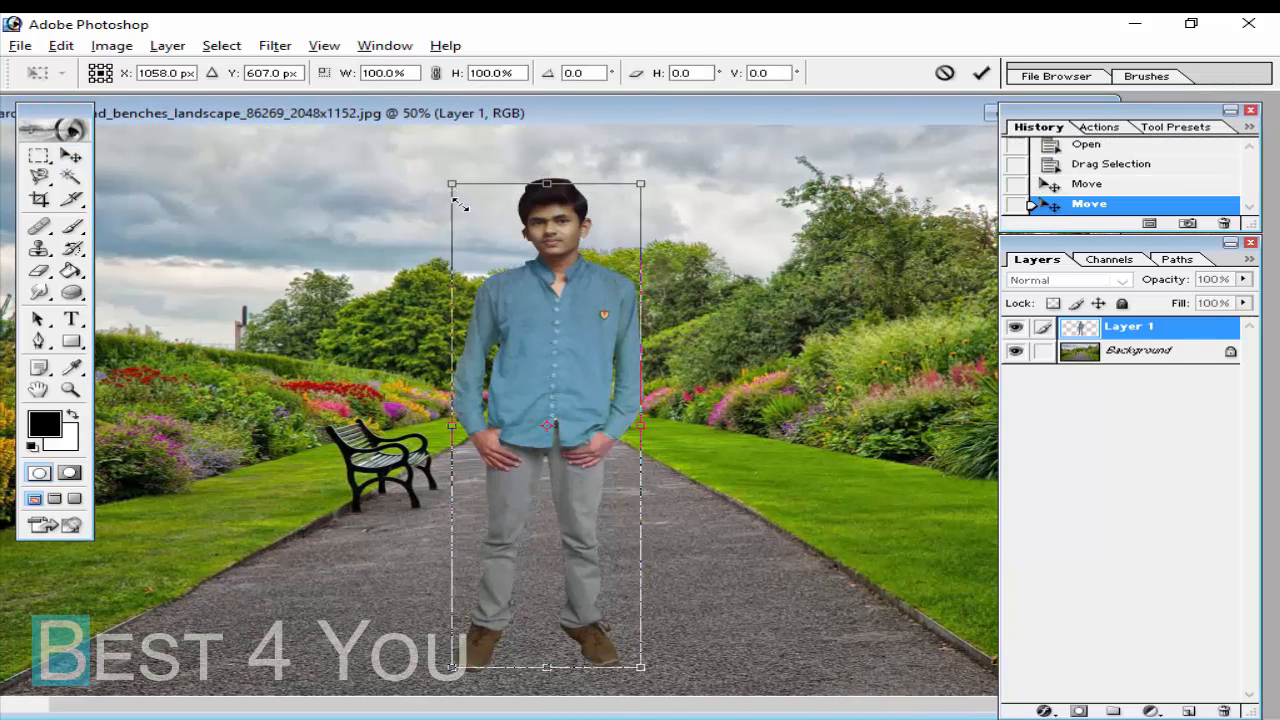
pyautogui.moveTo(450, 190); pyautogui.dragTo(466, 243)
pyautogui.moveTo(567, 316); pyautogui.dragTo(540, 352)
pyautogui.click(981, 72)
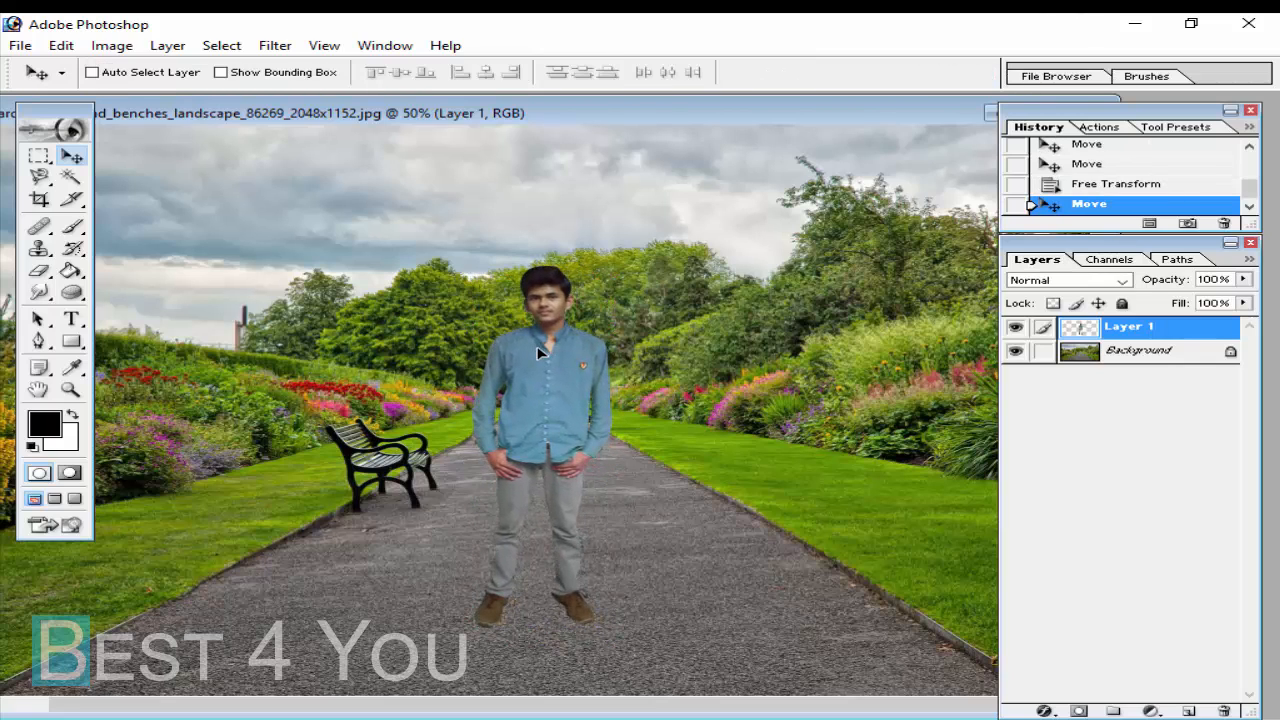
# Step: Enlarge the man proportionally to 113.7% with Free Transform
pyautogui.hotkey('ctrl', 't')
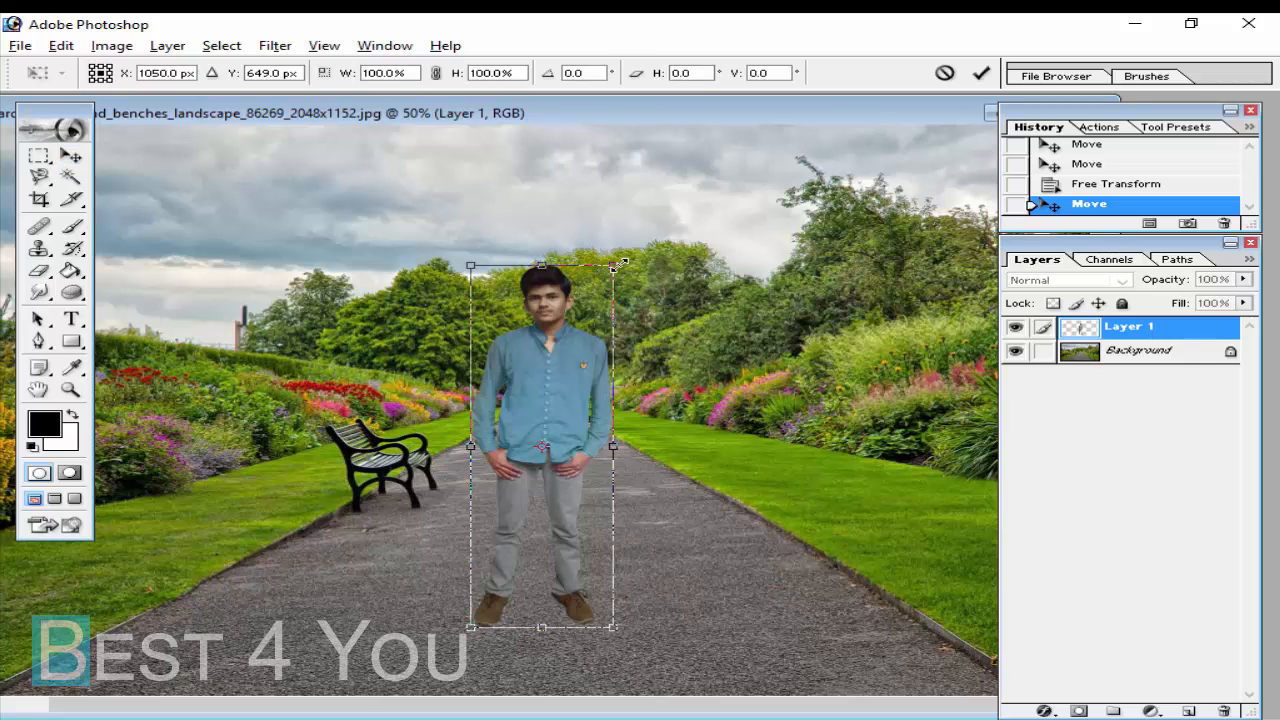
pyautogui.moveTo(616, 265); pyautogui.dragTo(637, 241)
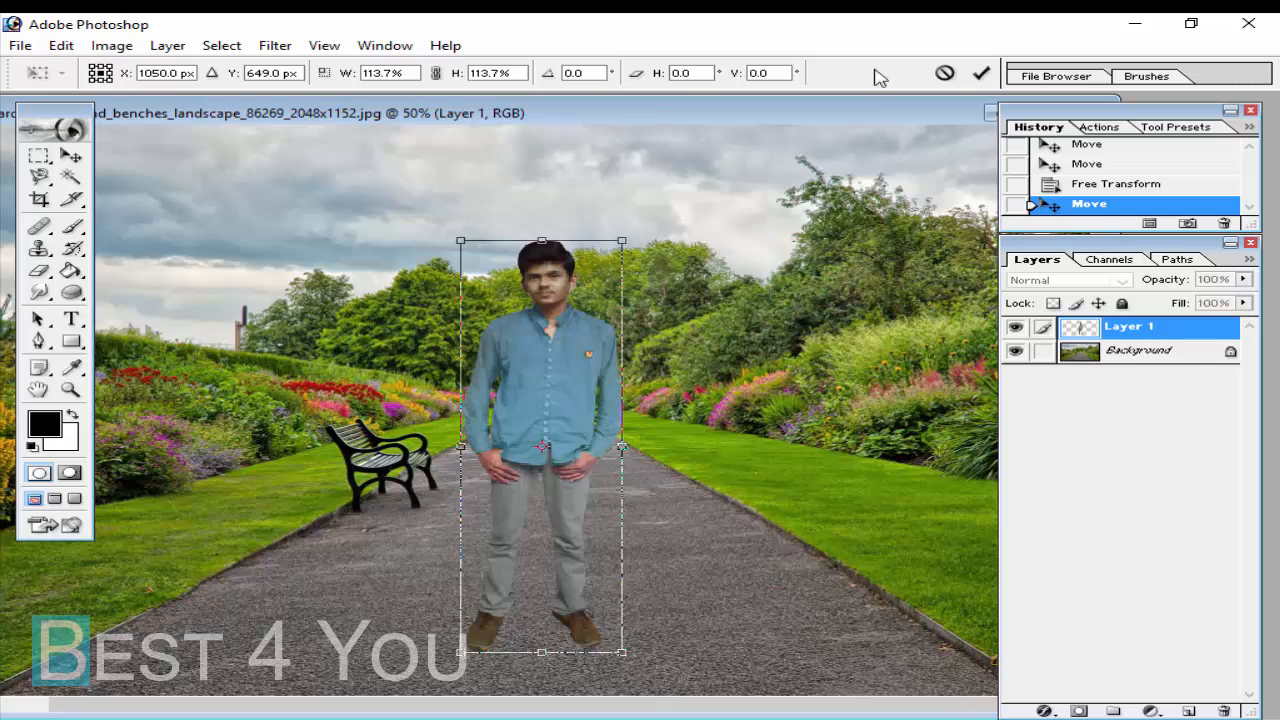
pyautogui.click(981, 73)
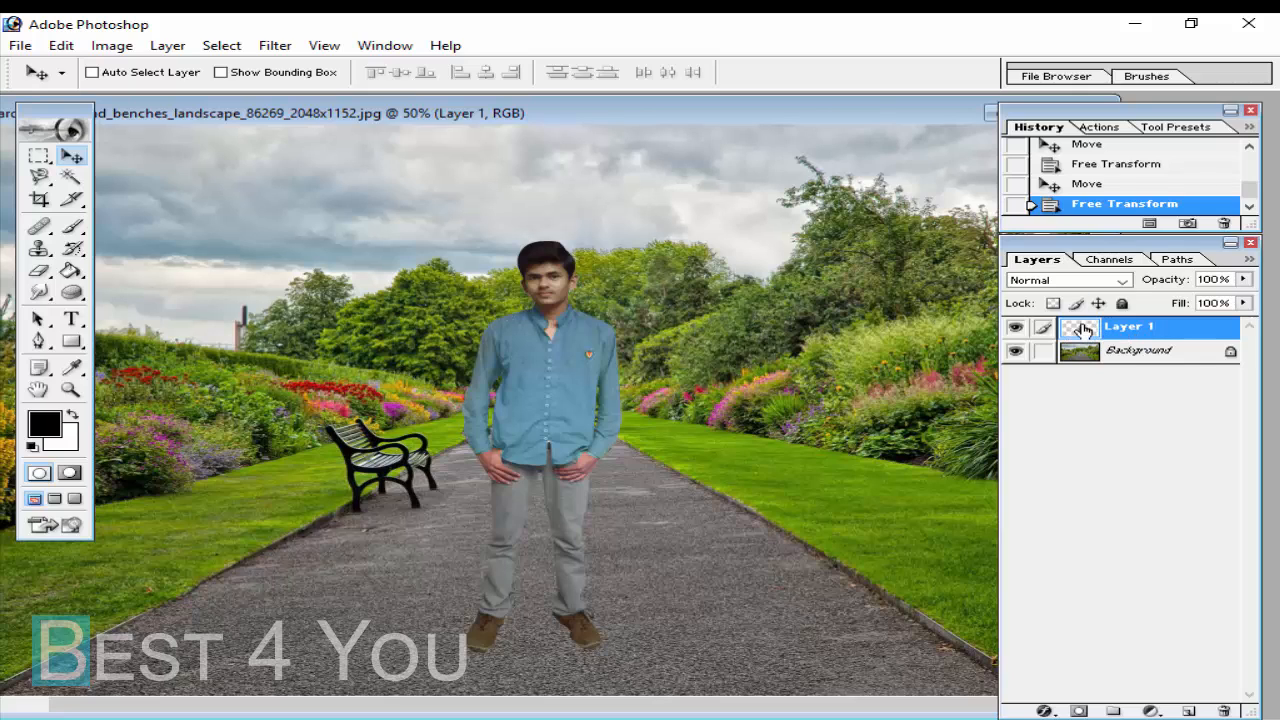
# Step: Toggle the visibility of Layer 1 to check the cut-out, and duplicate the layer
pyautogui.click(1015, 330)
pyautogui.click(1015, 330)
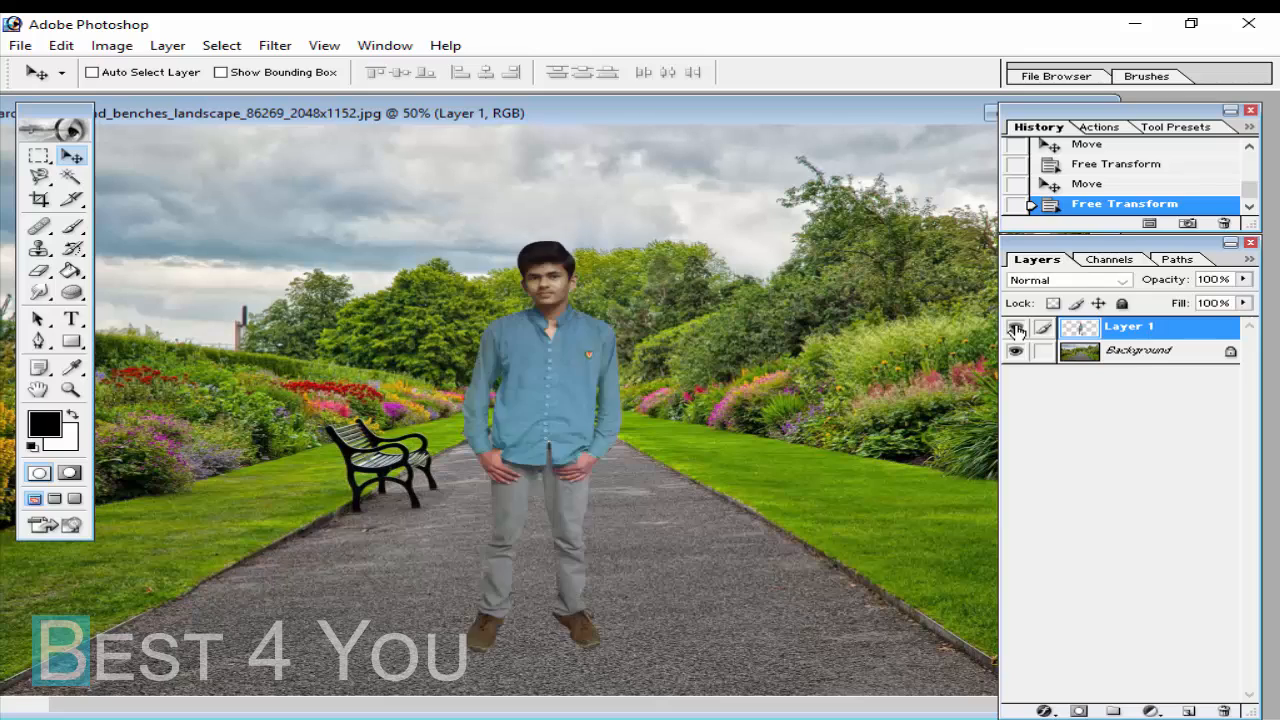
pyautogui.click(1015, 330)
pyautogui.click(1015, 330)
pyautogui.hotkey('ctrl', 'j')
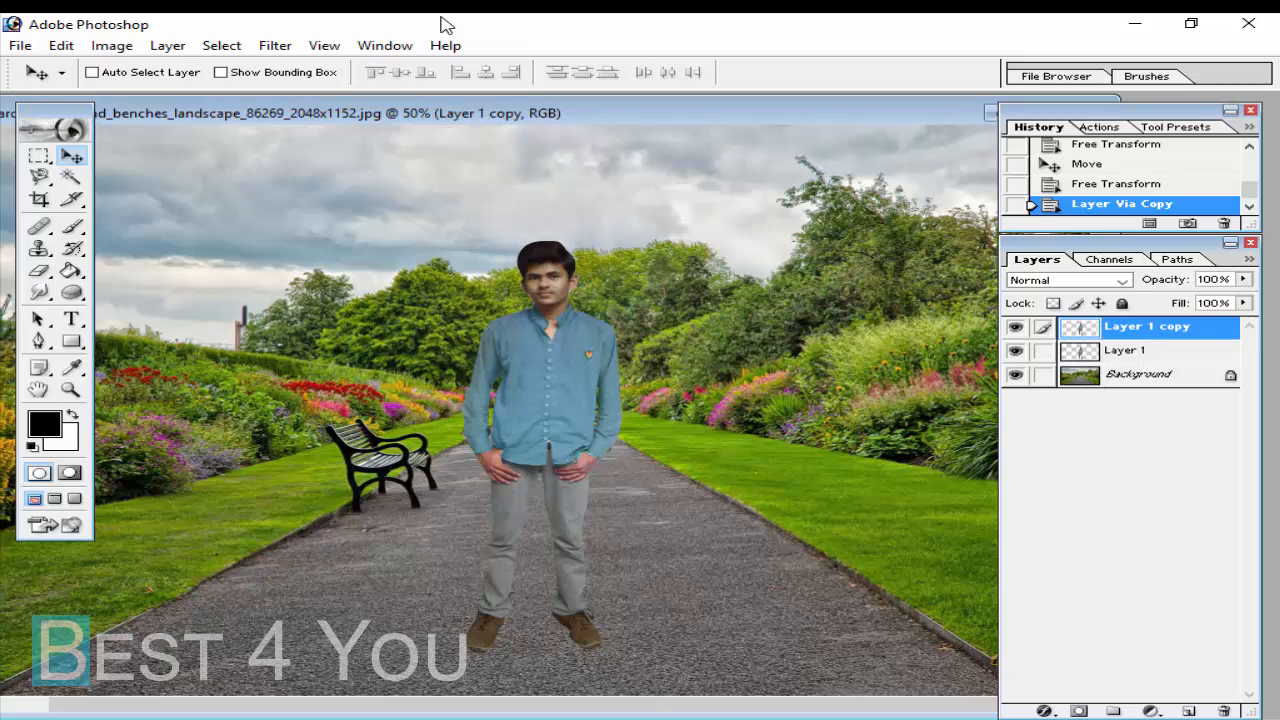
# Step: Hide the Layers palette and show it again
pyautogui.click(385, 46)
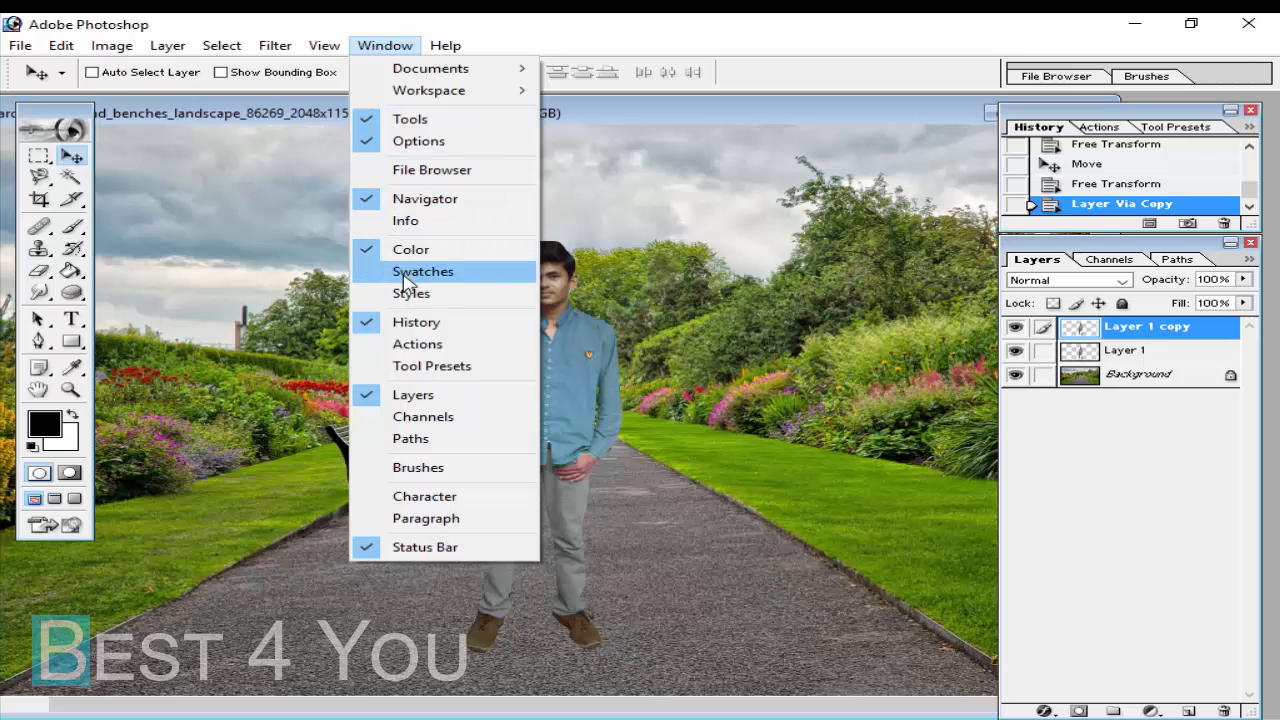
pyautogui.click(409, 398)
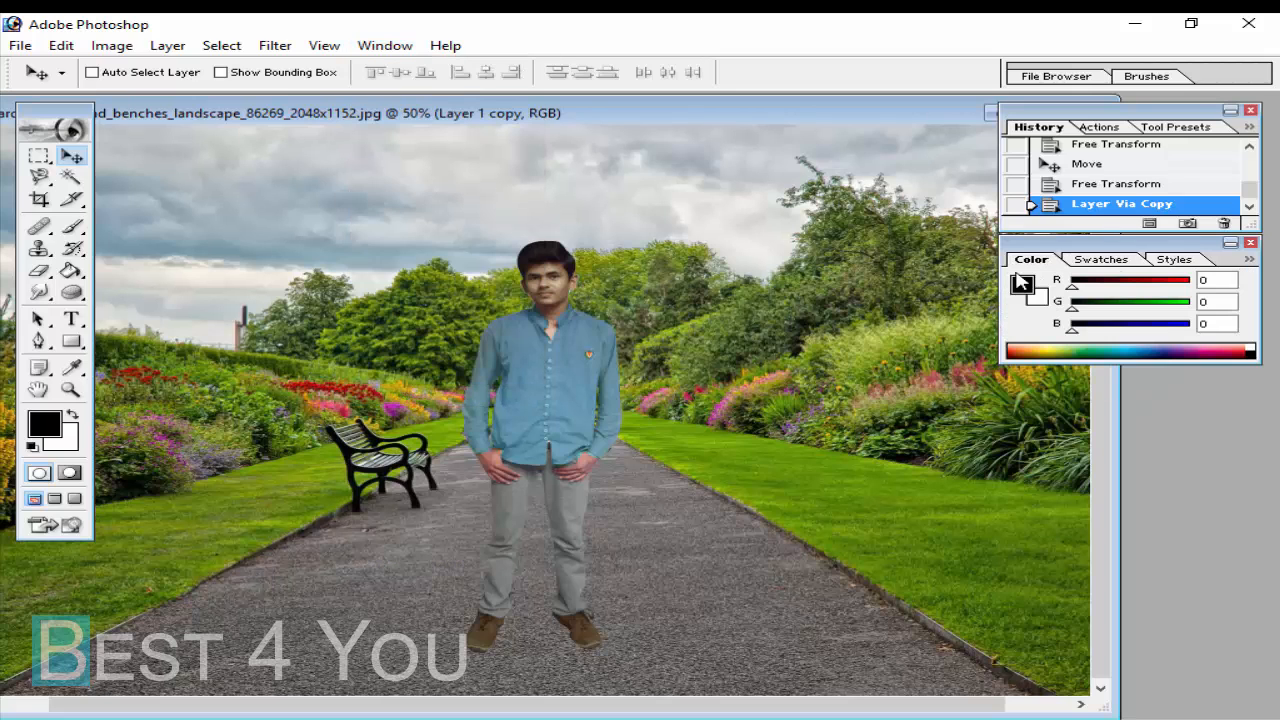
pyautogui.click(400, 46)
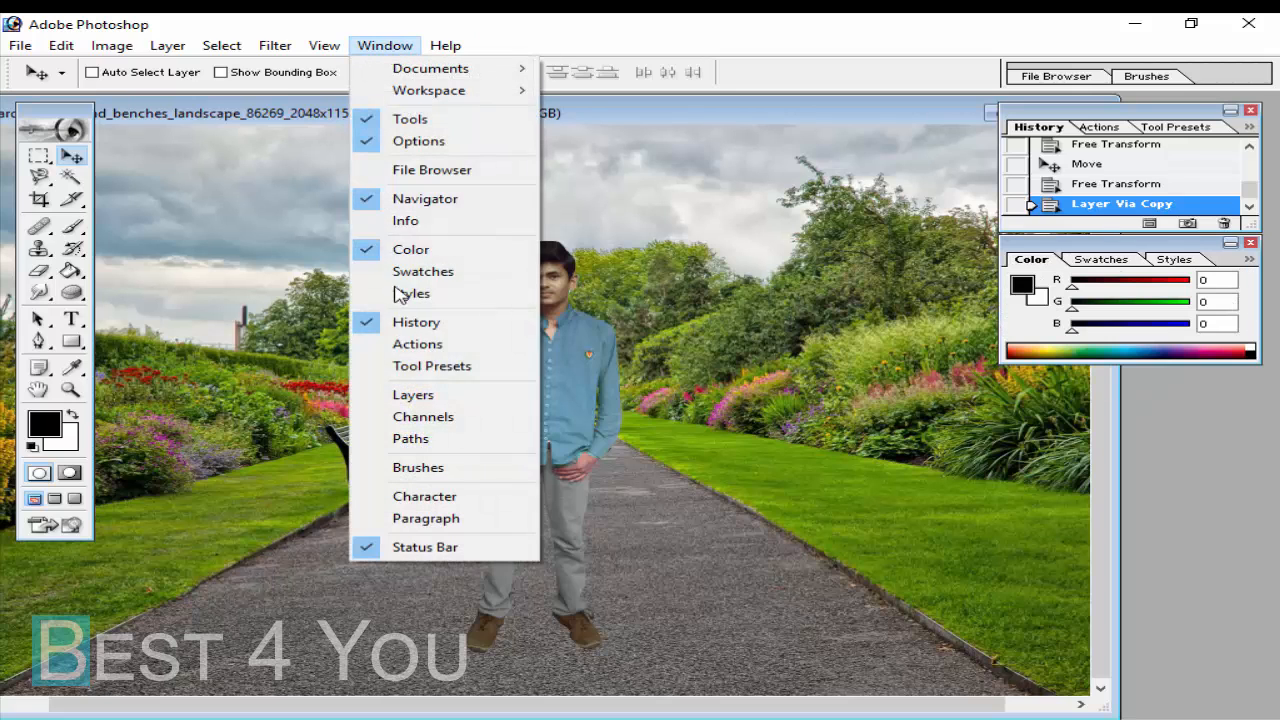
pyautogui.click(405, 392)
pyautogui.click(1250, 243)
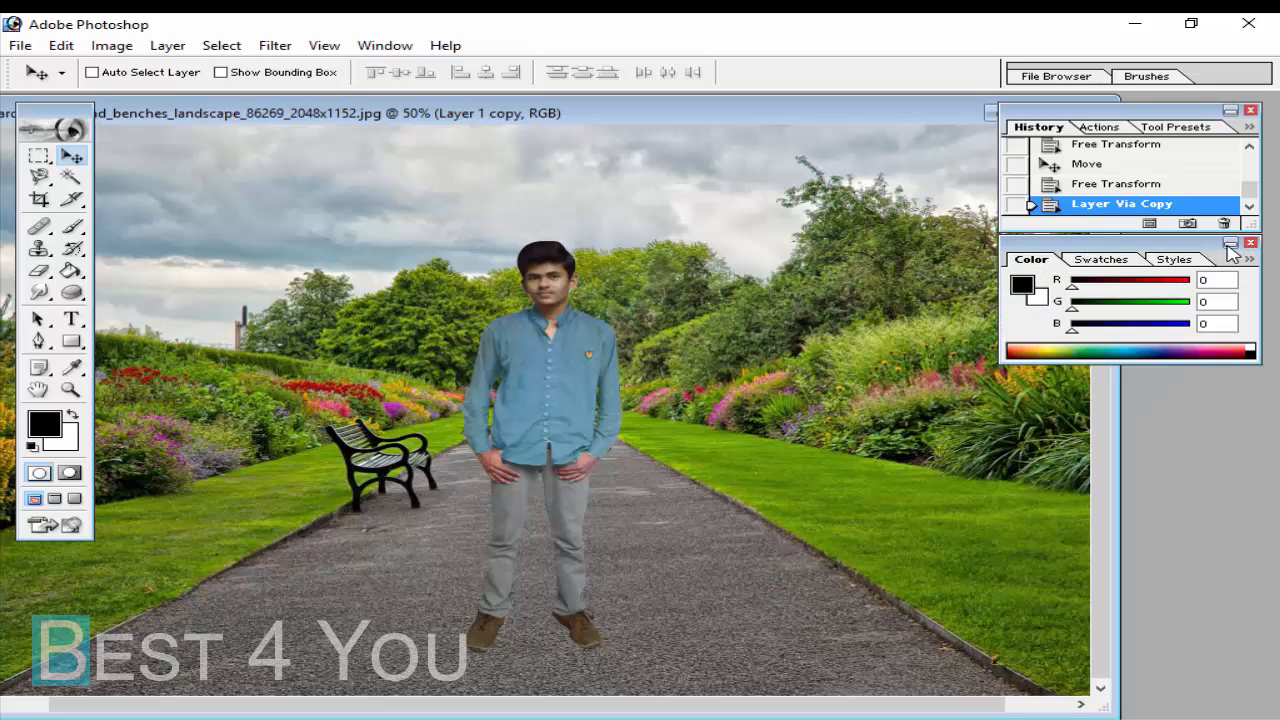
pyautogui.click(366, 47)
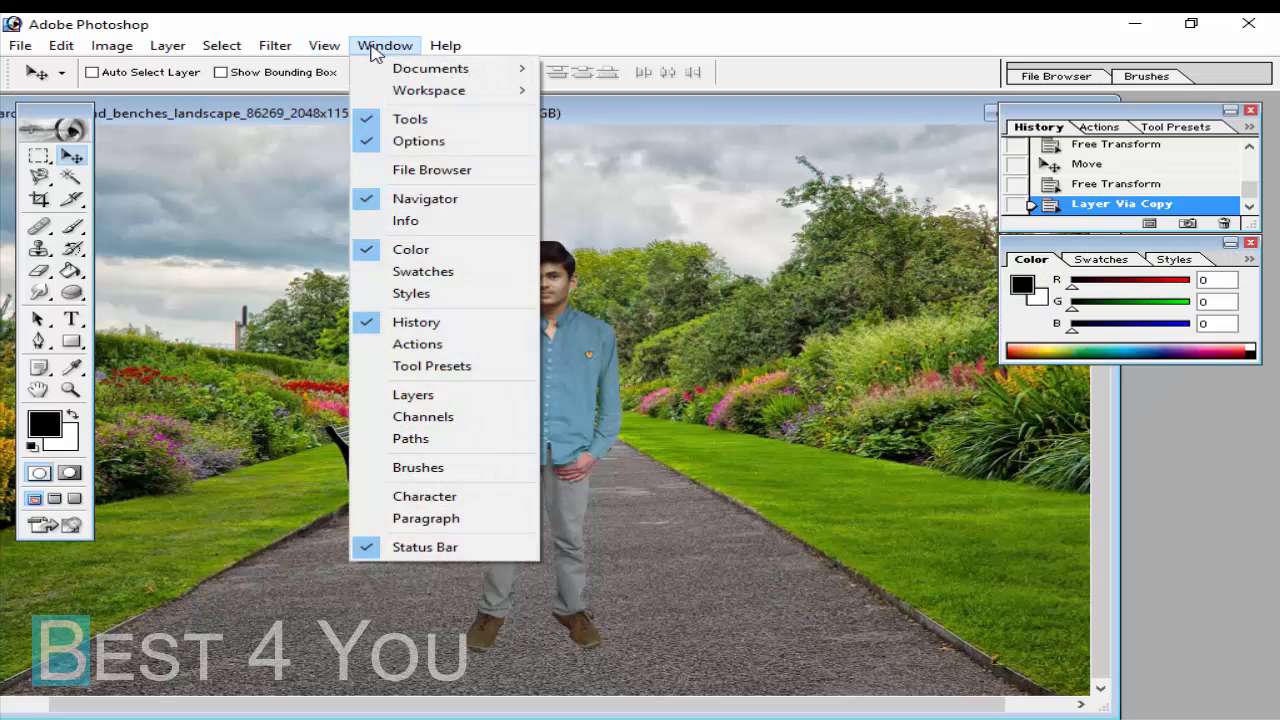
pyautogui.click(415, 397)
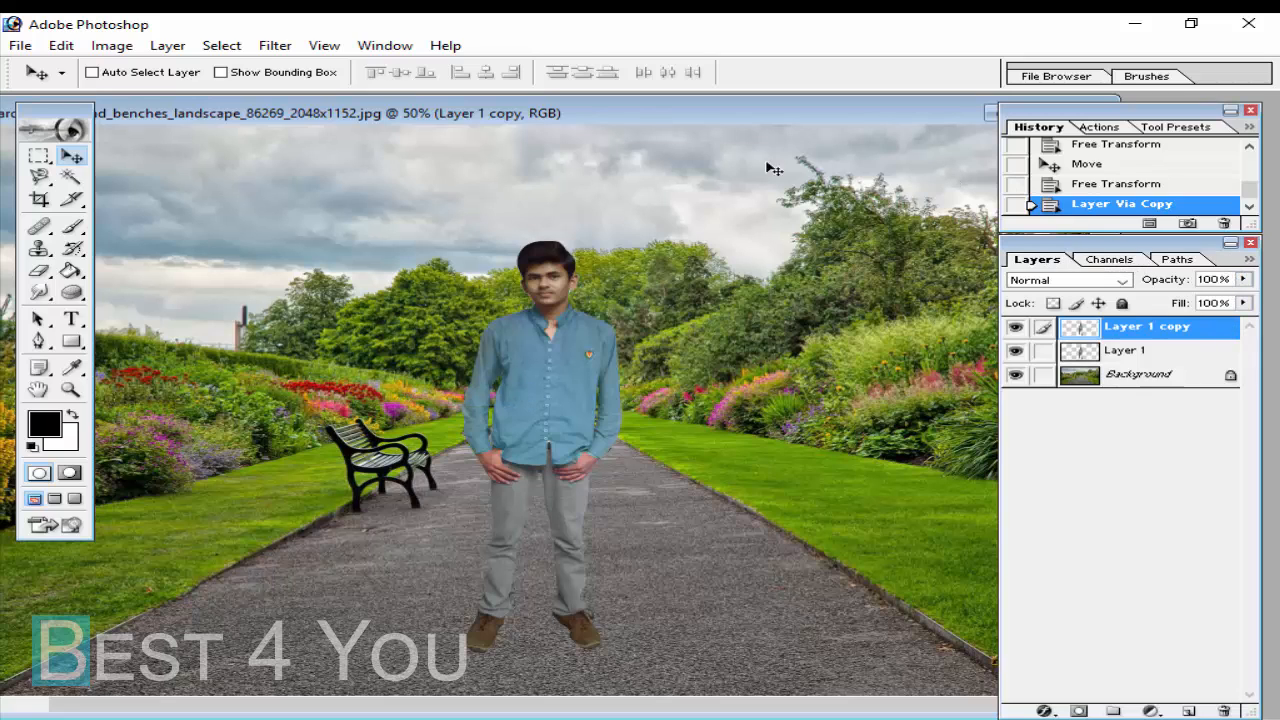
pyautogui.click(378, 46)
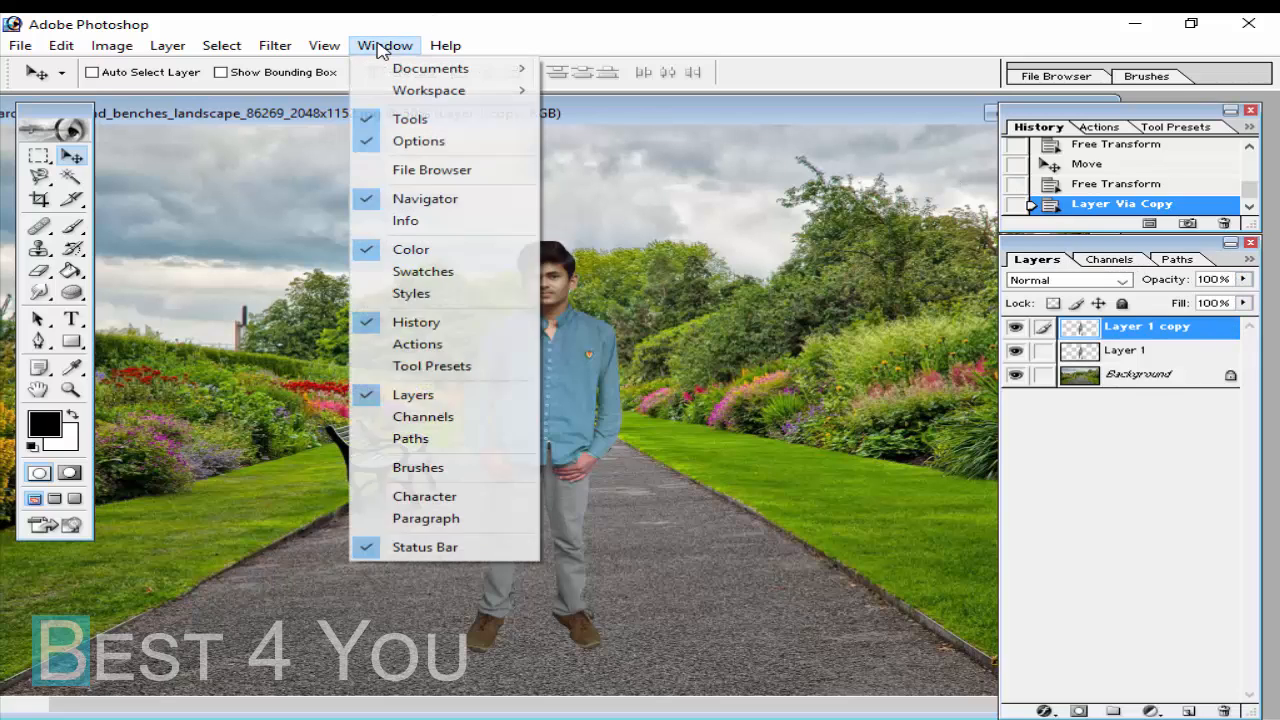
pyautogui.click(707, 128)
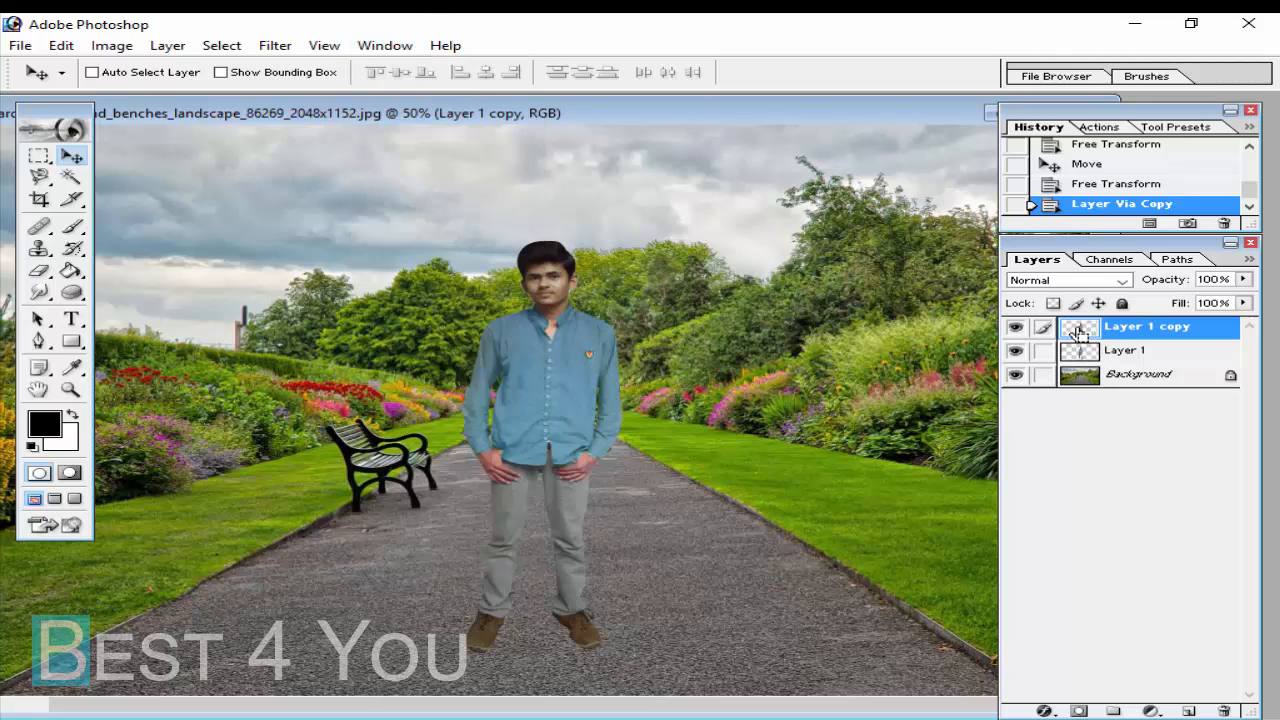
# Step: Load the man's outline from Layer 1 copy as a selection and move that layer below Layer 1
pyautogui.keyDown('ctrl'); pyautogui.click(1080, 332); pyautogui.keyUp('ctrl')
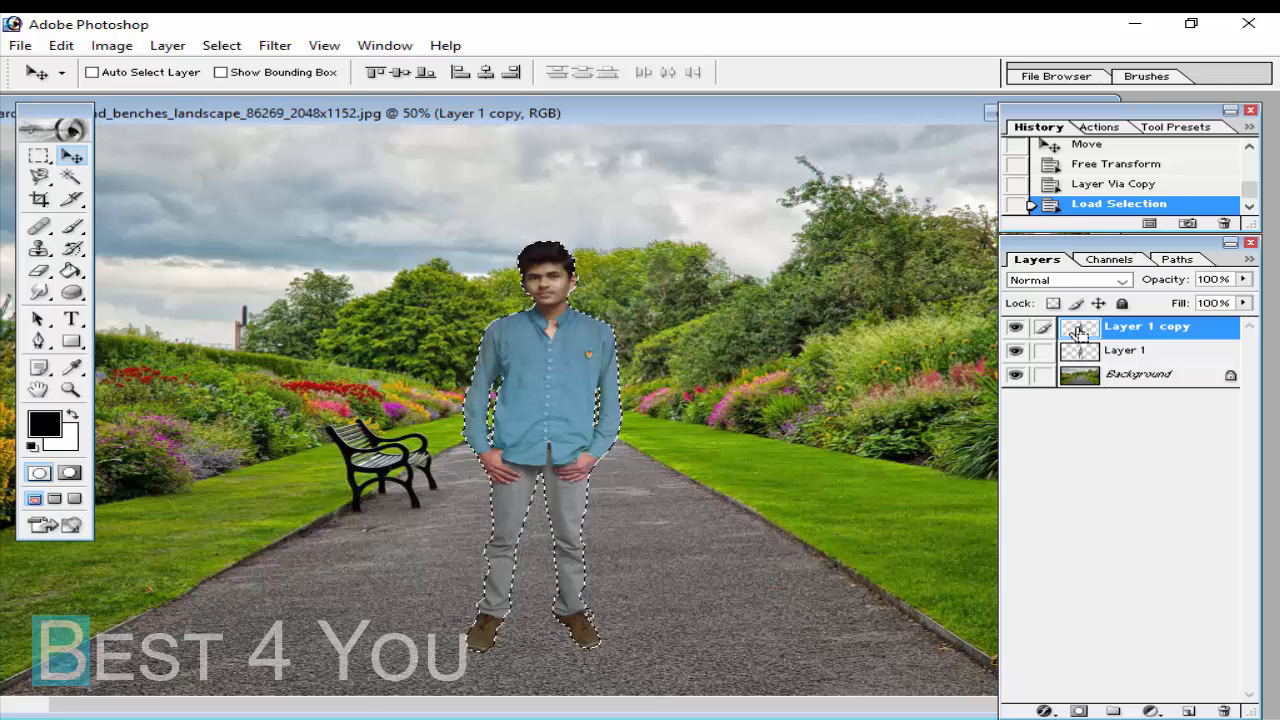
pyautogui.moveTo(1150, 333); pyautogui.dragTo(1144, 364)
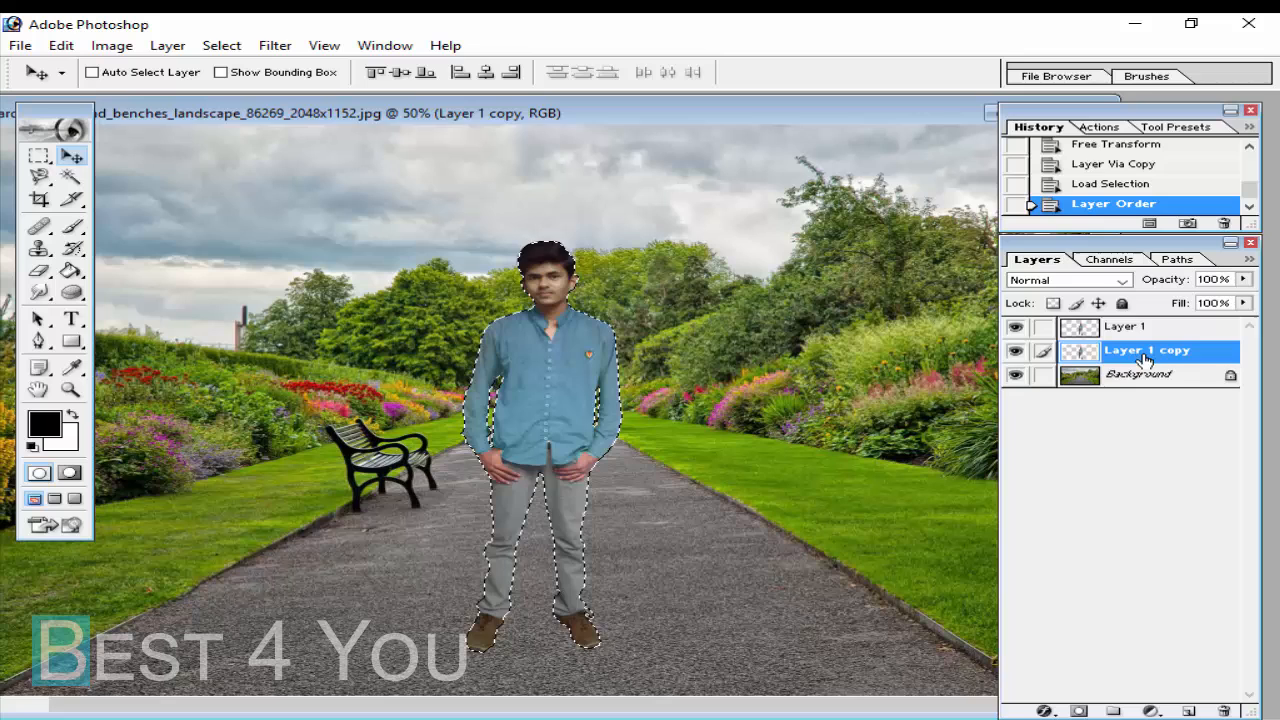
pyautogui.click(1015, 328)
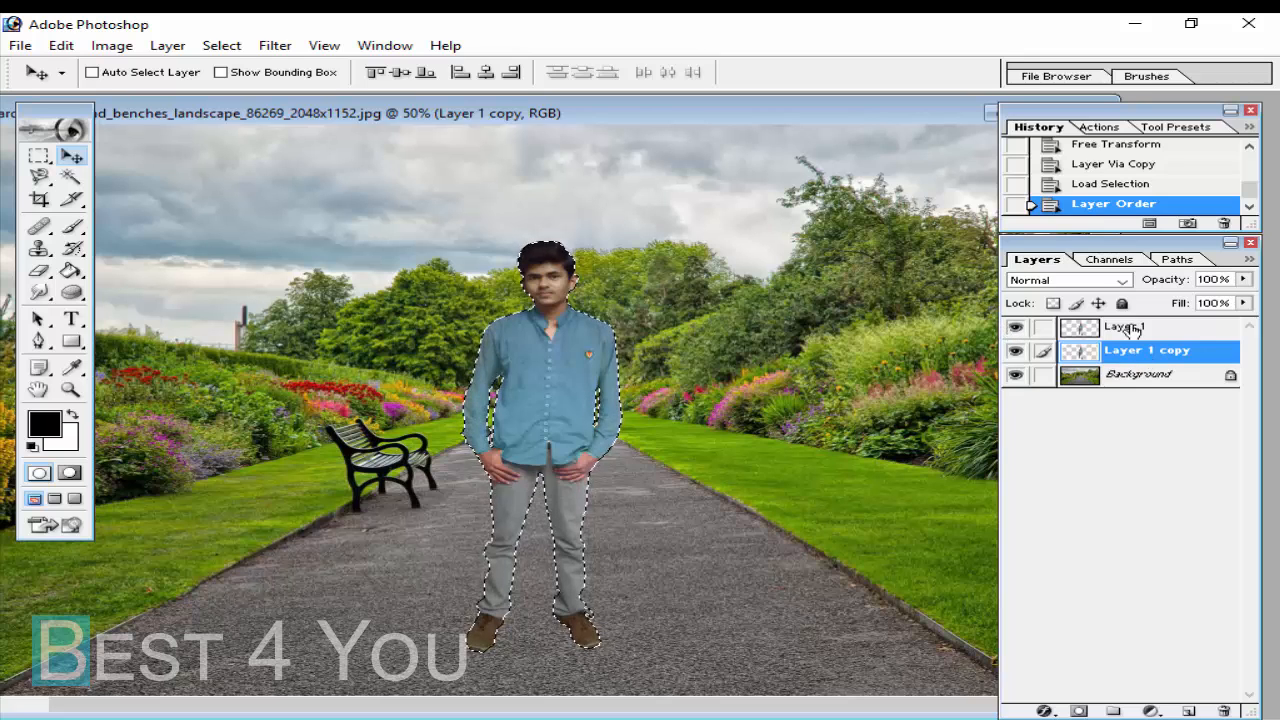
# Step: Fill the selected silhouette on Layer 1 copy with black in Normal mode at 100% opacity, and deselect
pyautogui.click(61, 46)
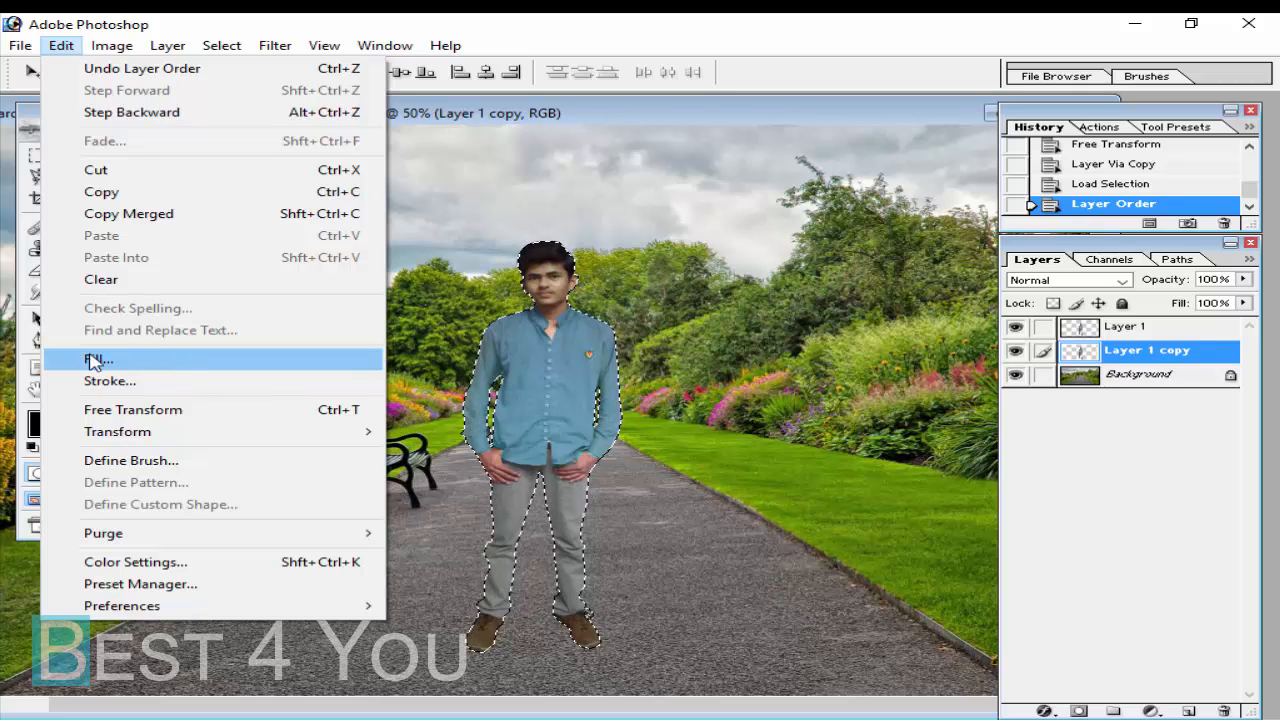
pyautogui.click(218, 360)
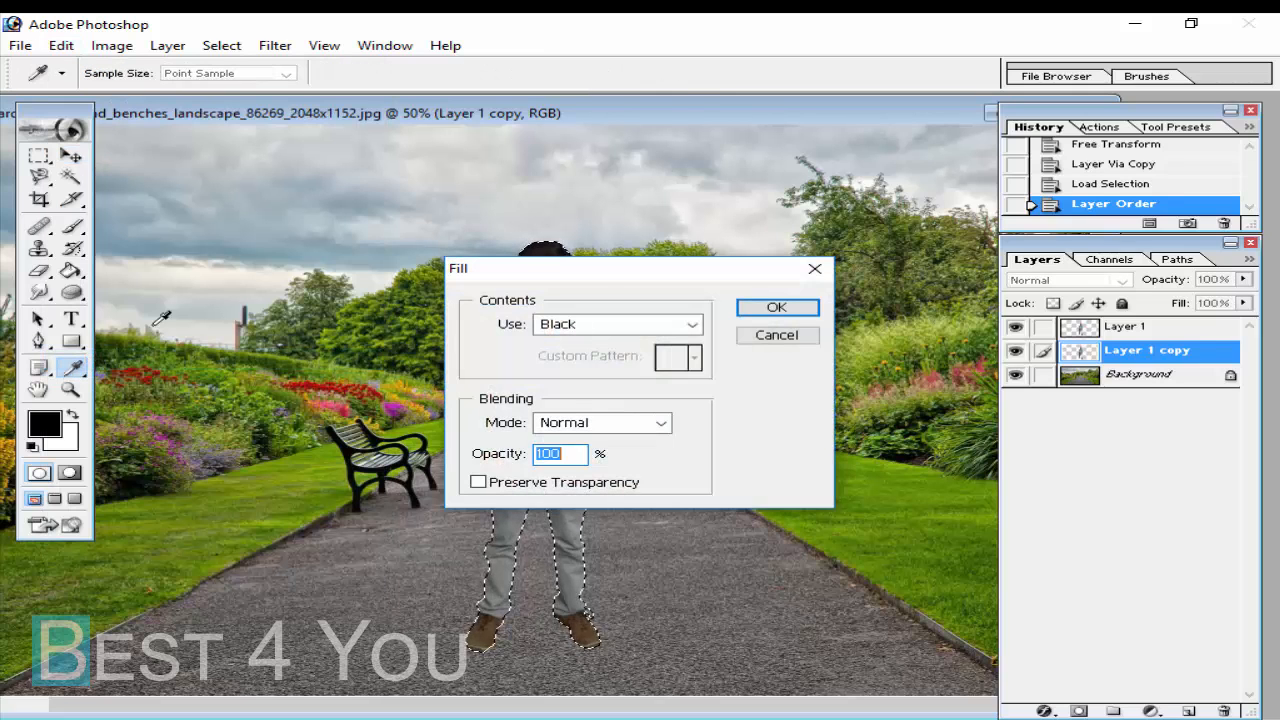
pyautogui.moveTo(600, 268); pyautogui.dragTo(608, 195)
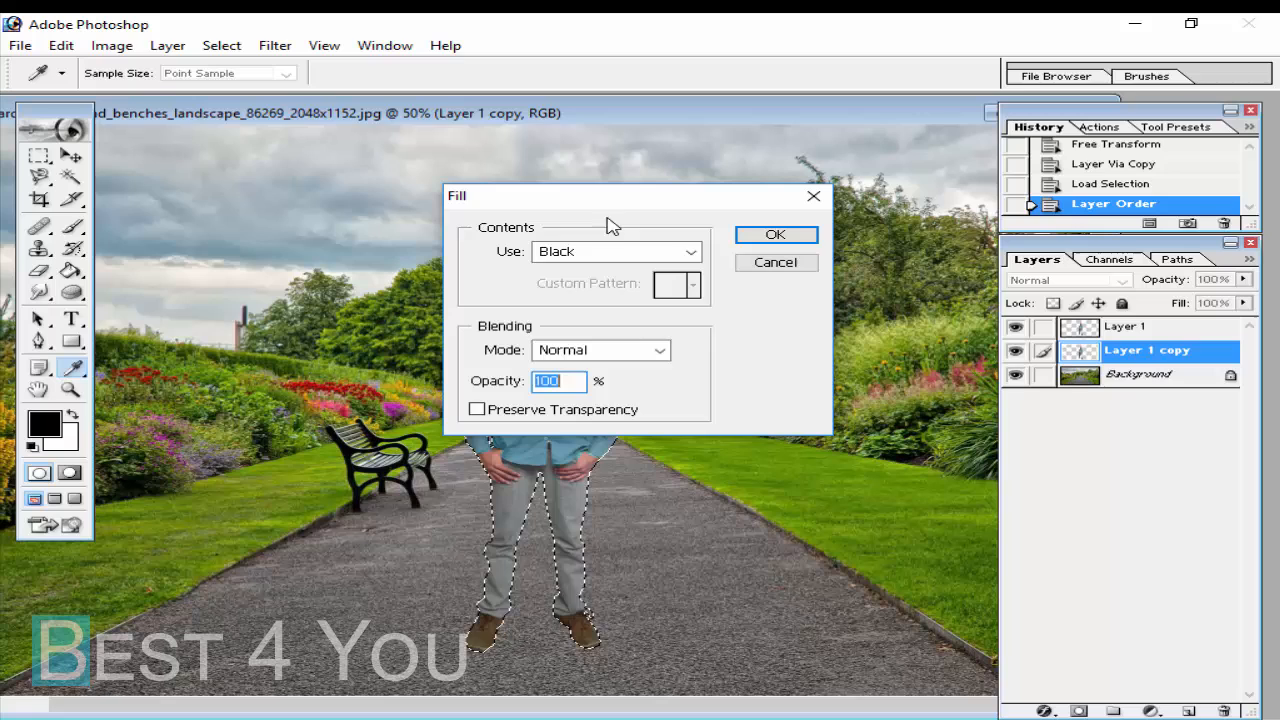
pyautogui.click(690, 251)
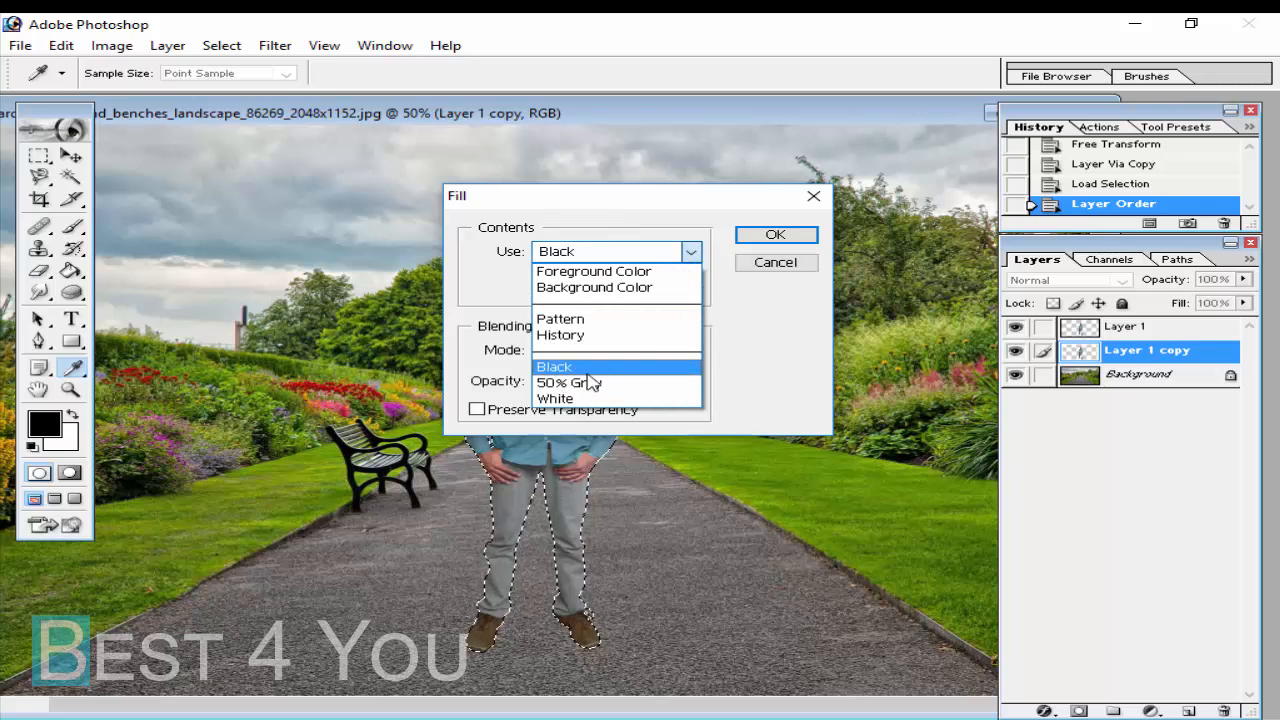
pyautogui.click(588, 373)
pyautogui.click(699, 288)
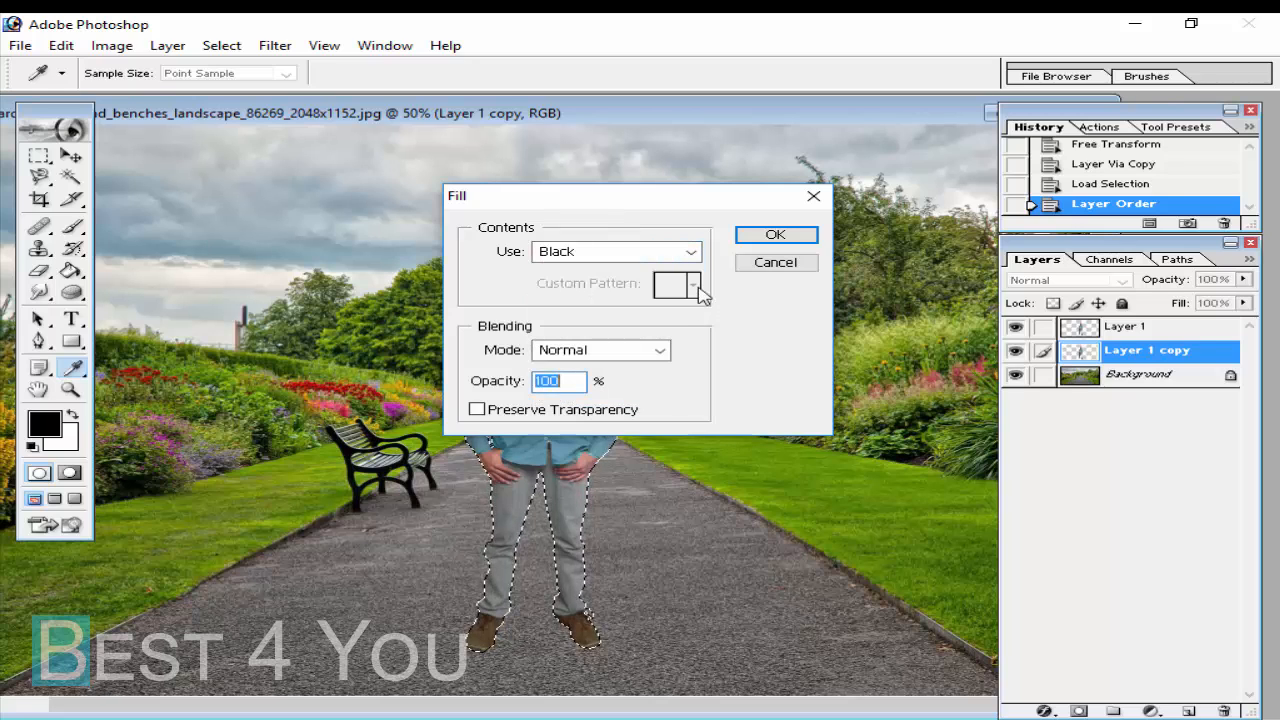
pyautogui.click(652, 352)
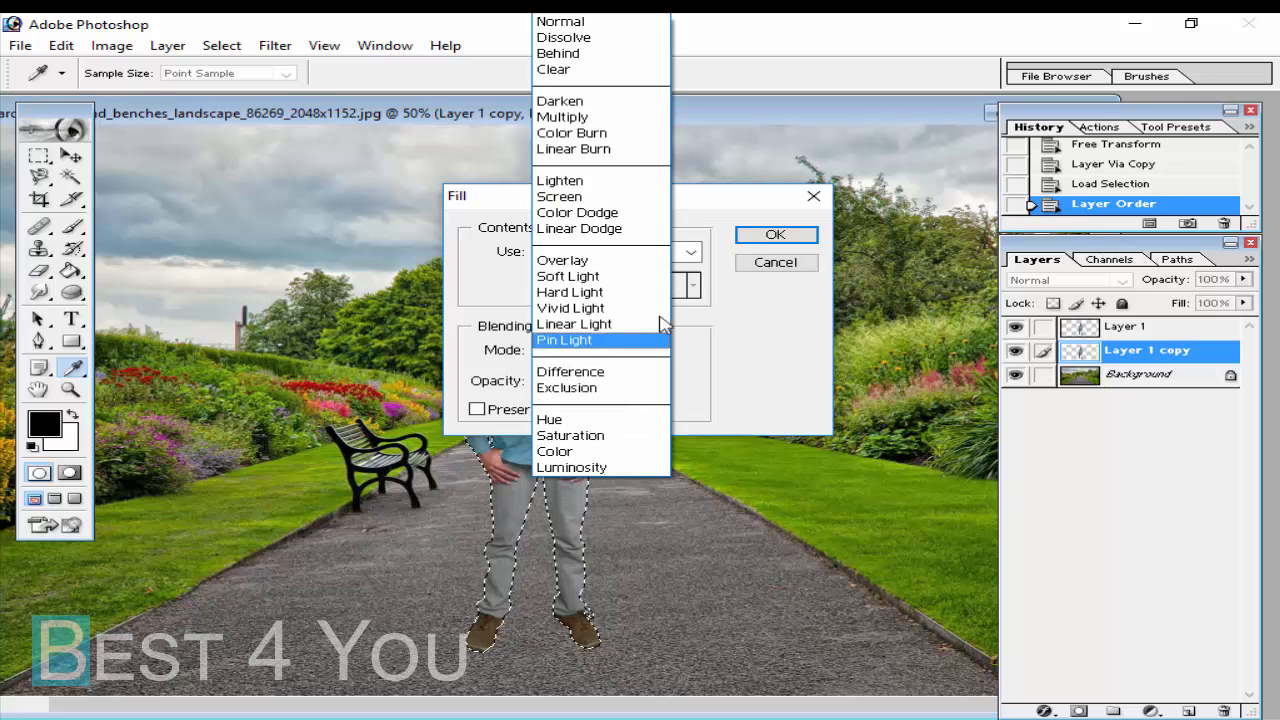
pyautogui.click(629, 26)
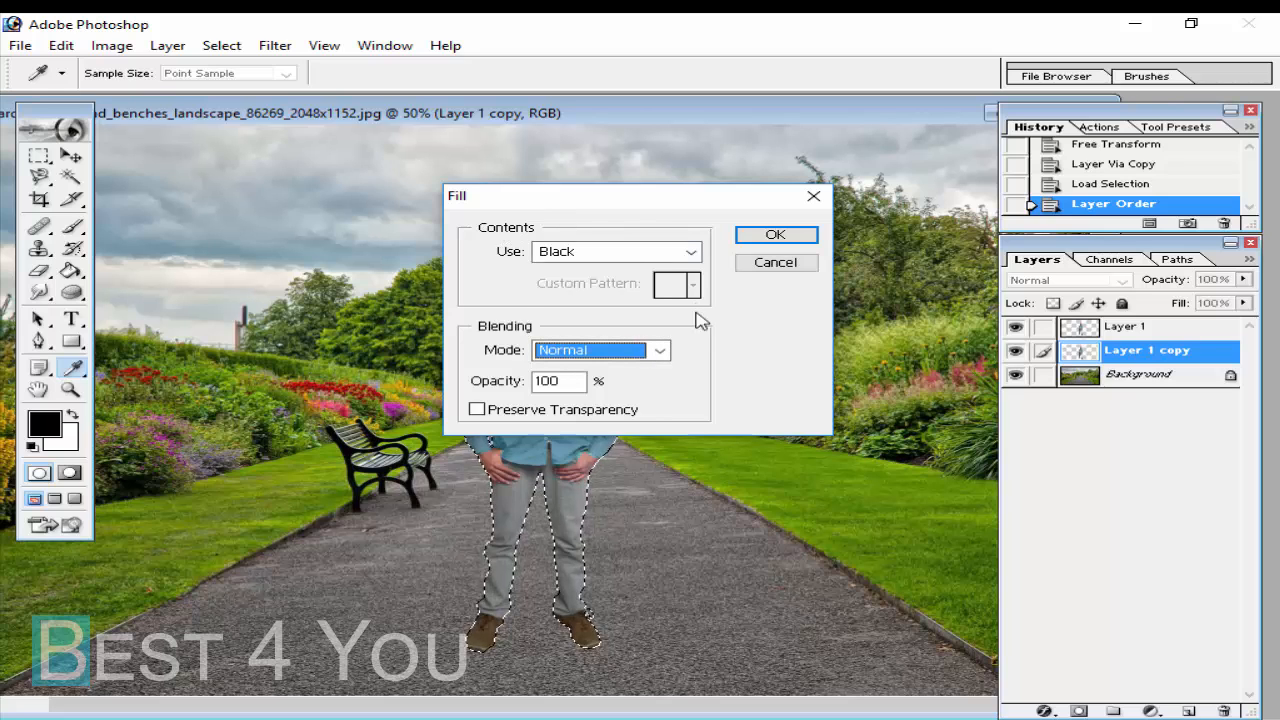
pyautogui.click(758, 237)
pyautogui.press('v')
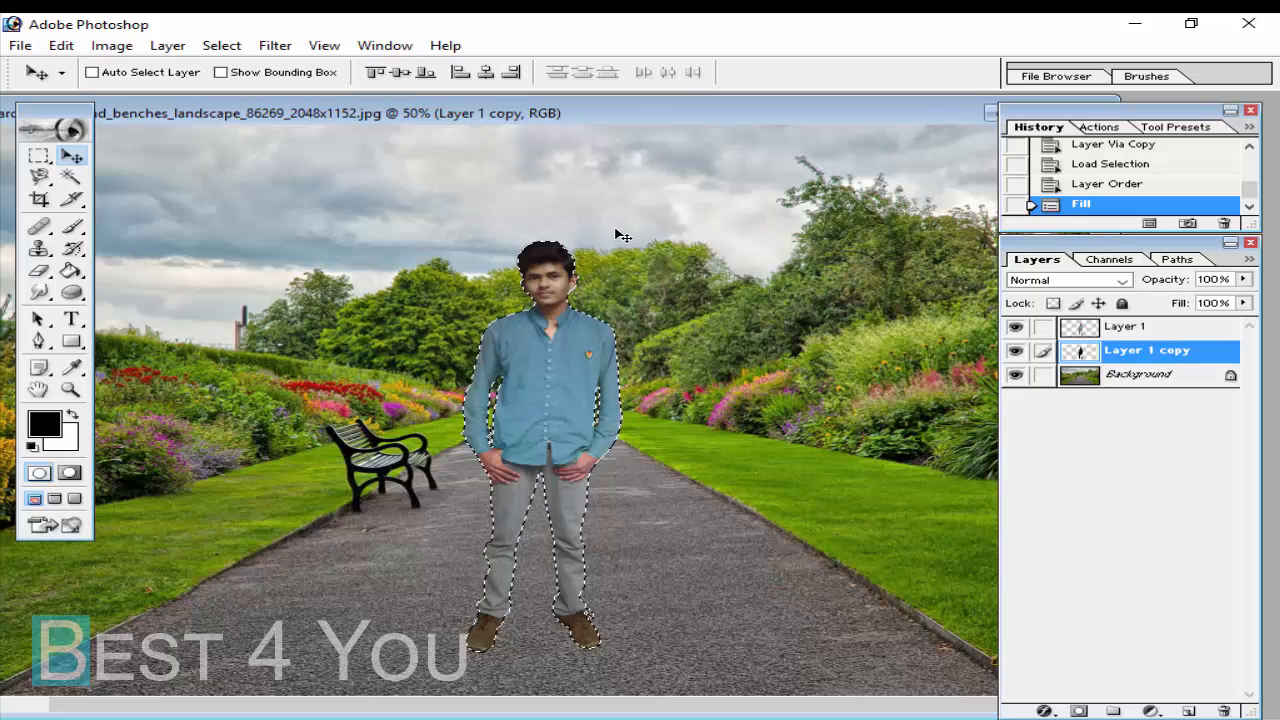
pyautogui.hotkey('ctrl', 'd')
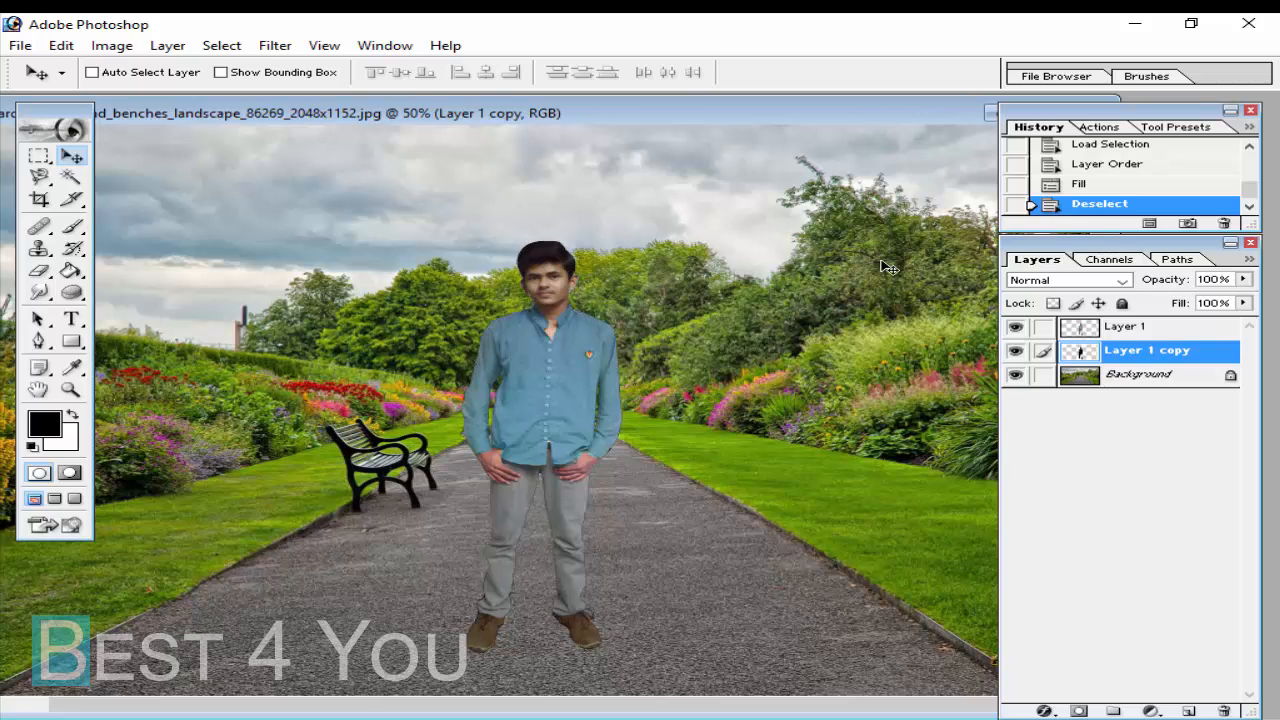
# Step: Toggle the visibility of Layer 1 to examine the black silhouette beneath the man
pyautogui.click(1015, 327)
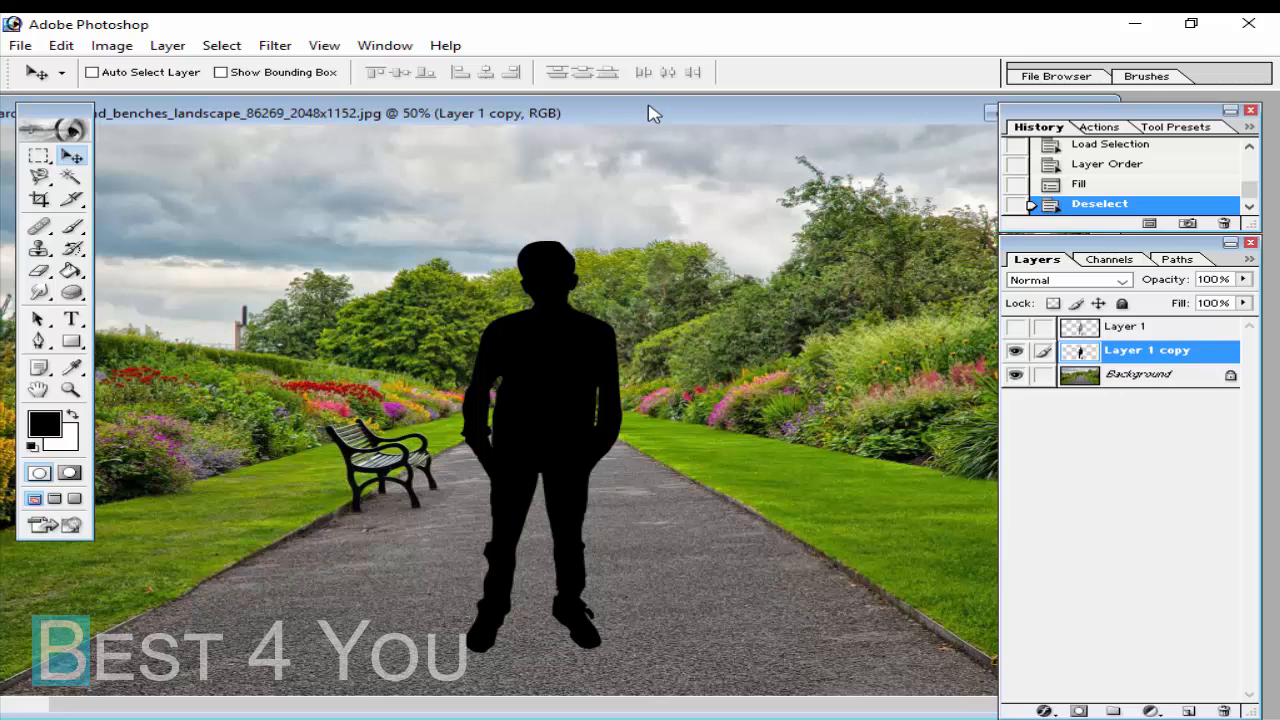
pyautogui.moveTo(651, 110)
pyautogui.mouseDown()
pyautogui.moveTo(660, 94)
pyautogui.moveTo(673, 106)
pyautogui.mouseUp()
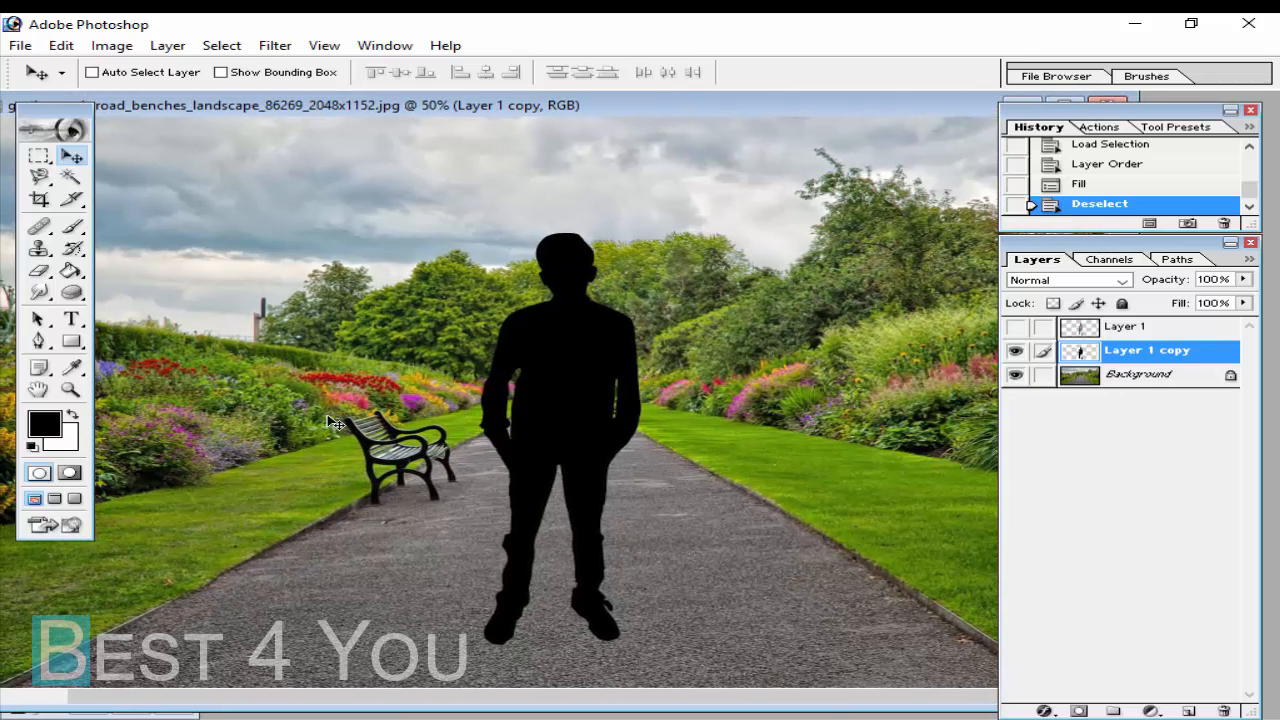
pyautogui.click(1015, 328)
pyautogui.click(1015, 328)
pyautogui.click(1015, 328)
pyautogui.click(1015, 328)
pyautogui.click(1015, 328)
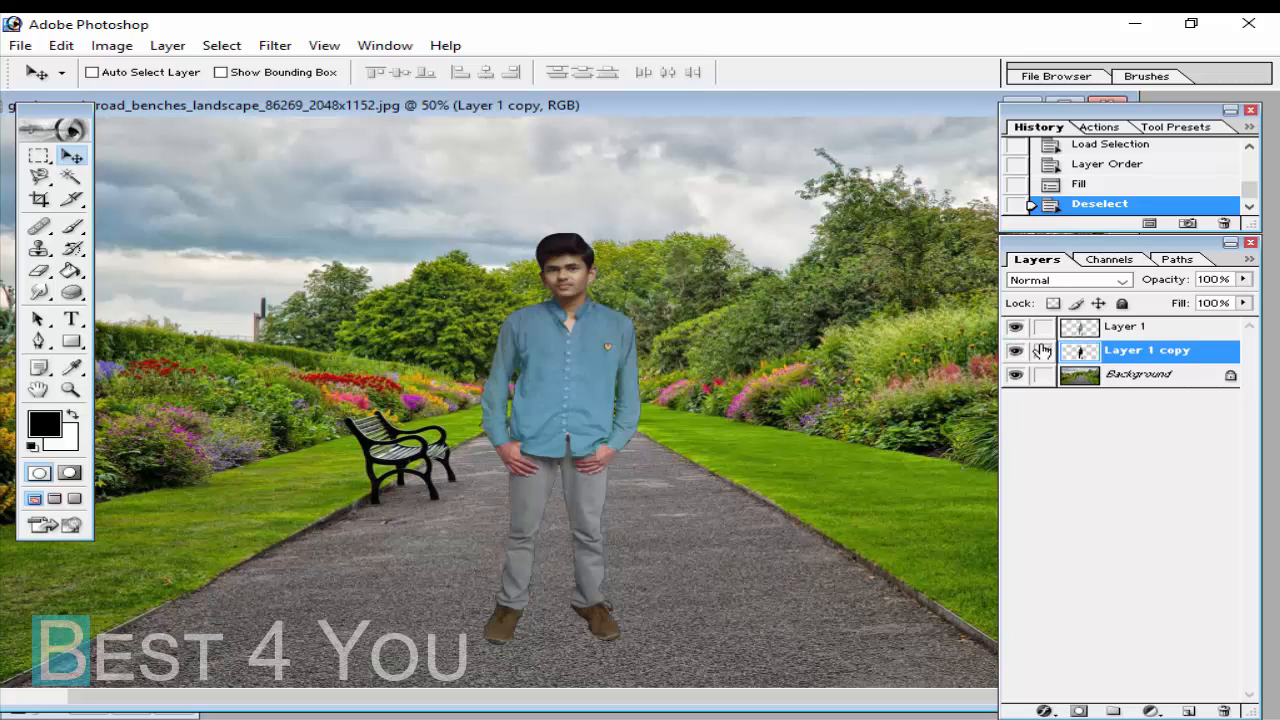
pyautogui.click(1015, 330)
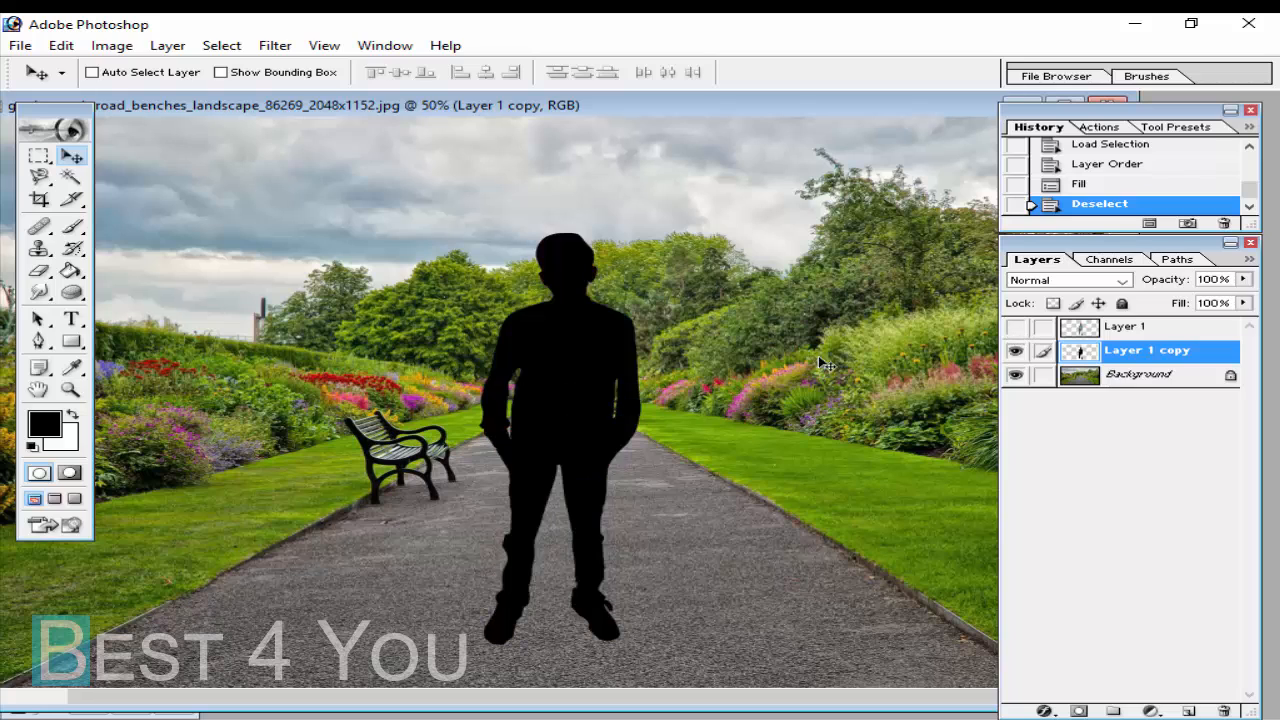
pyautogui.click(1015, 328)
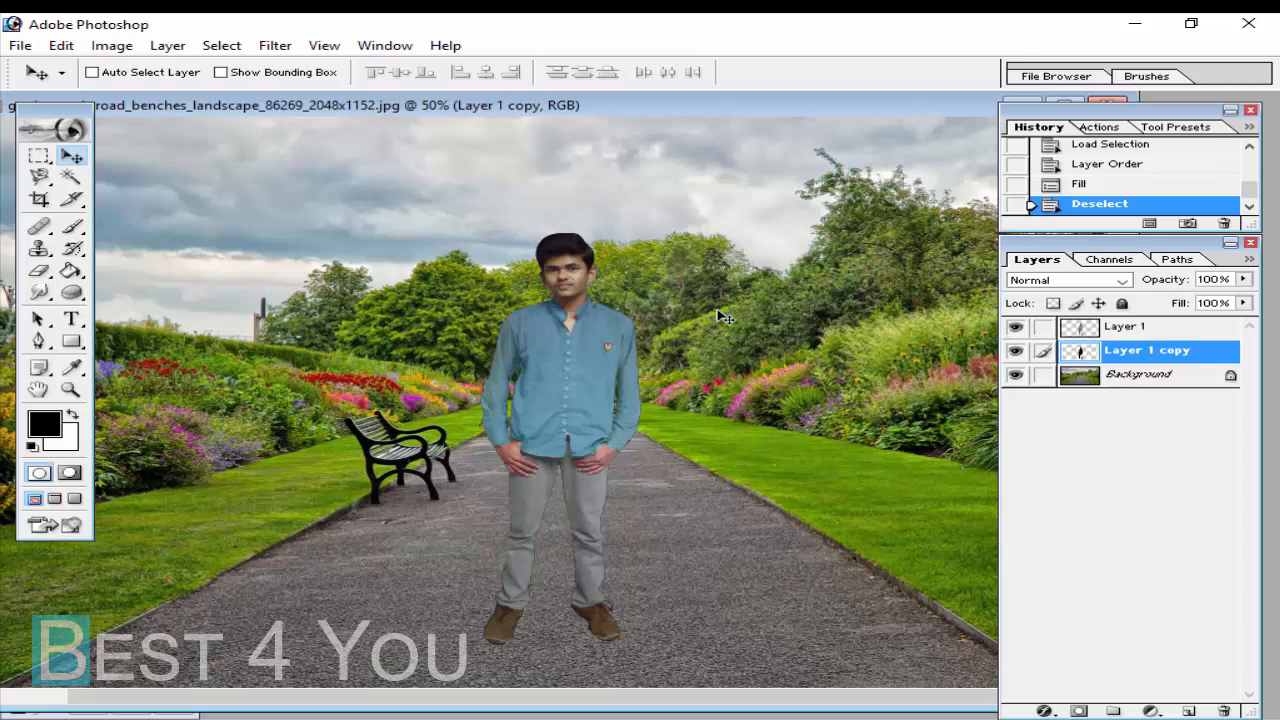
pyautogui.hotkey('ctrl', 't')
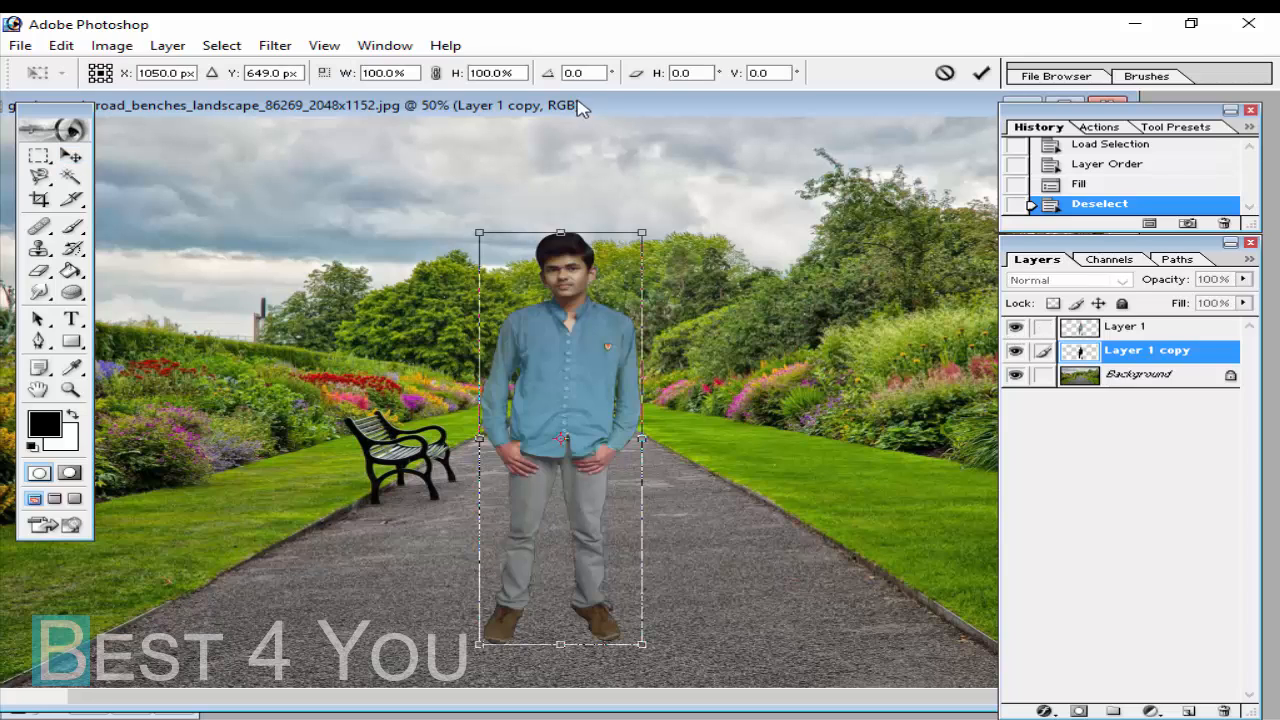
pyautogui.moveTo(577, 103); pyautogui.dragTo(683, 106)
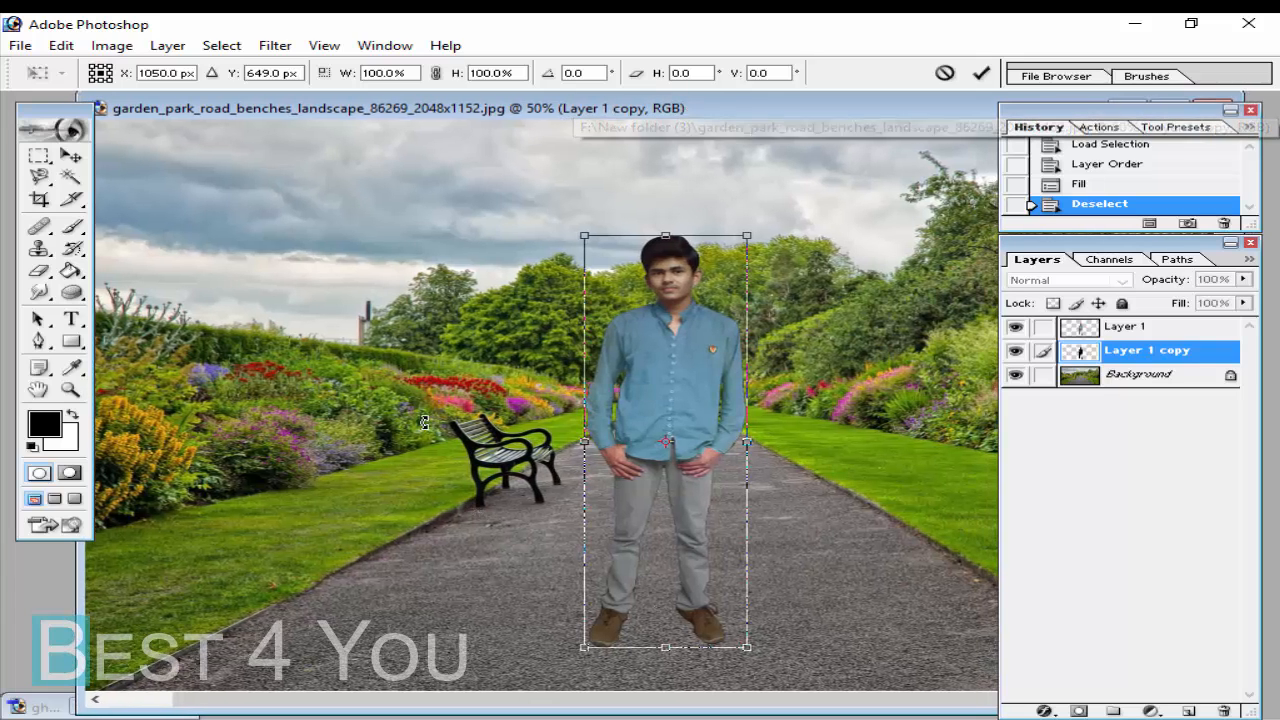
pyautogui.rightClick(683, 296)
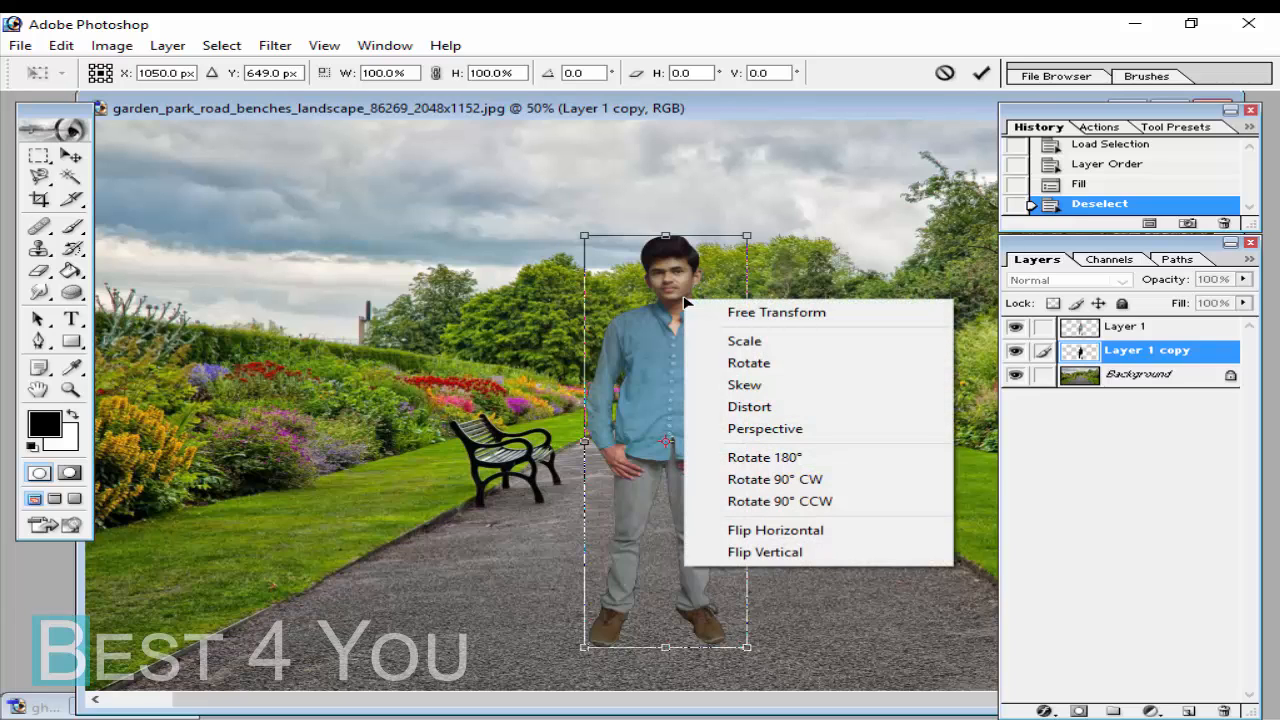
pyautogui.click(846, 226)
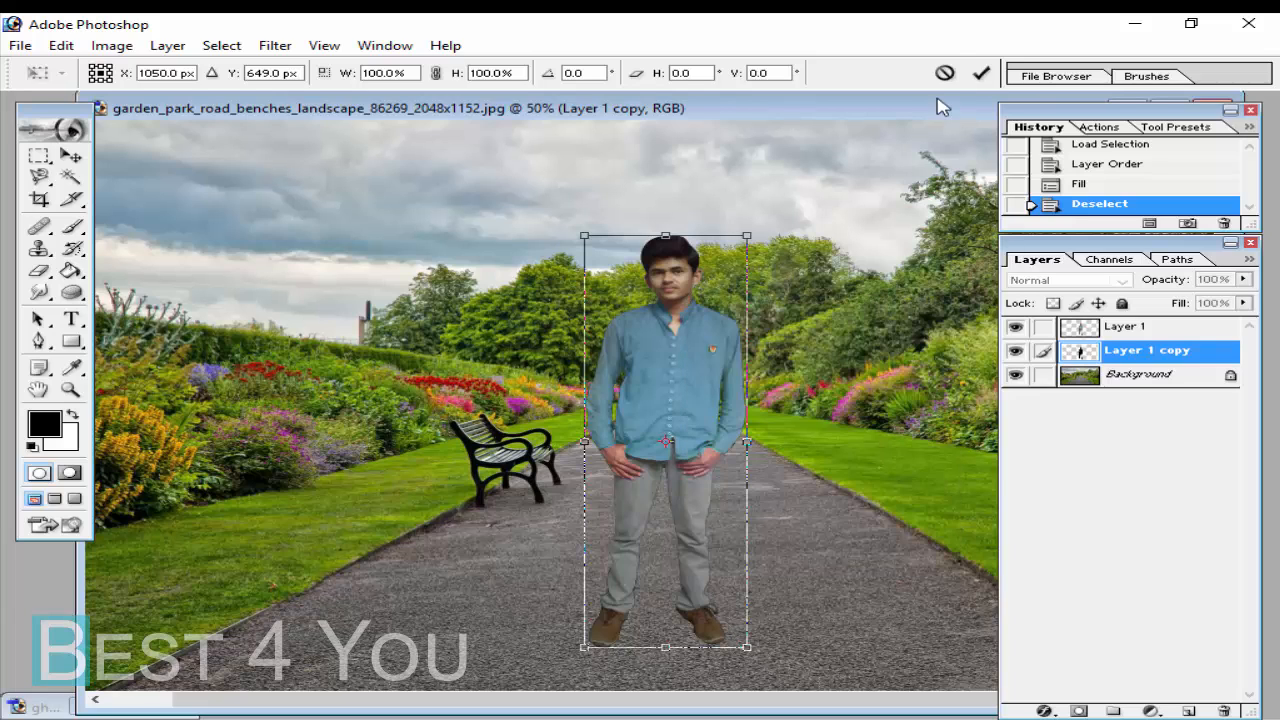
pyautogui.click(944, 76)
# Step: Distort the black silhouette on Layer 1 copy onto the path toward the bench, to about 30% height with a 52° horizontal skew
pyautogui.click(61, 46)
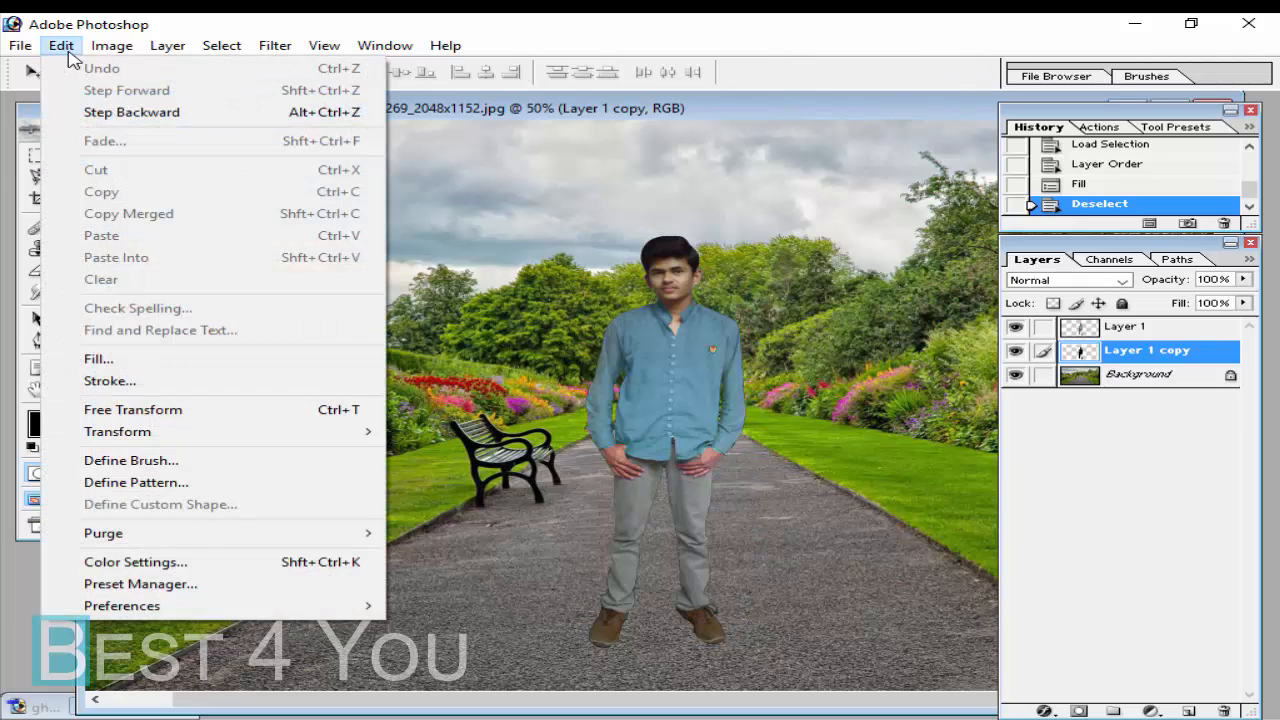
pyautogui.click(117, 411)
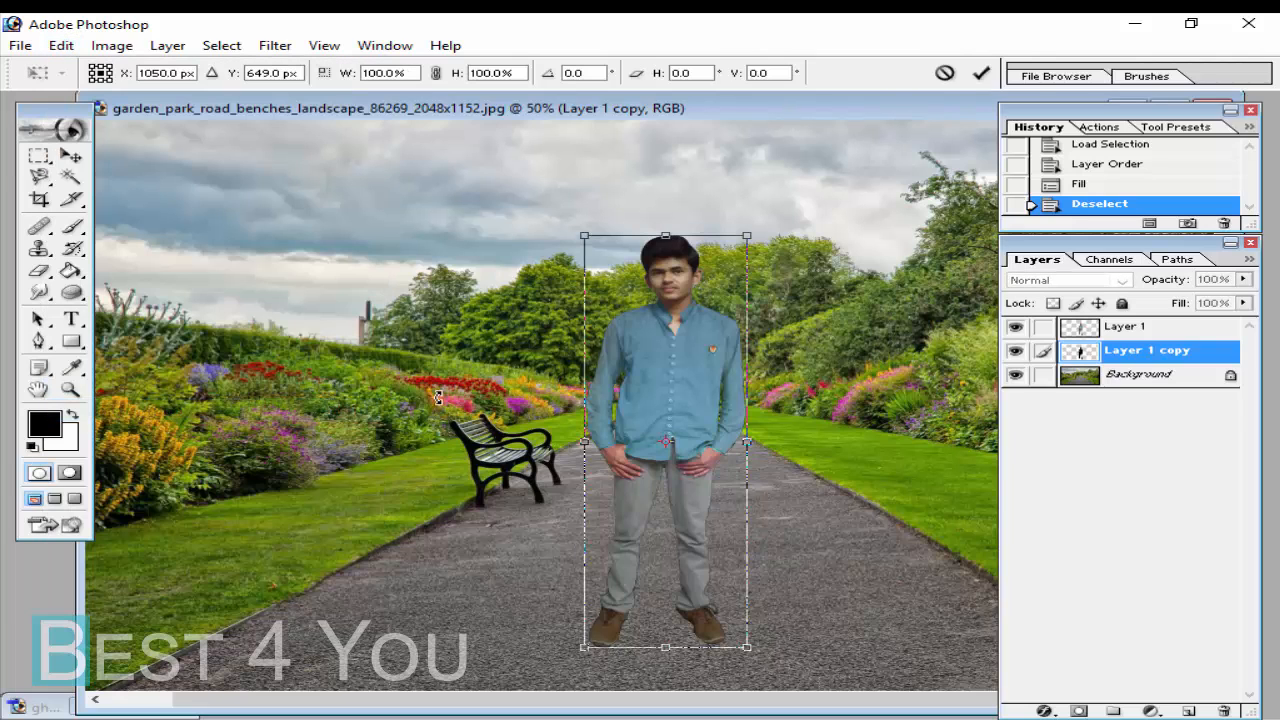
pyautogui.rightClick(652, 318)
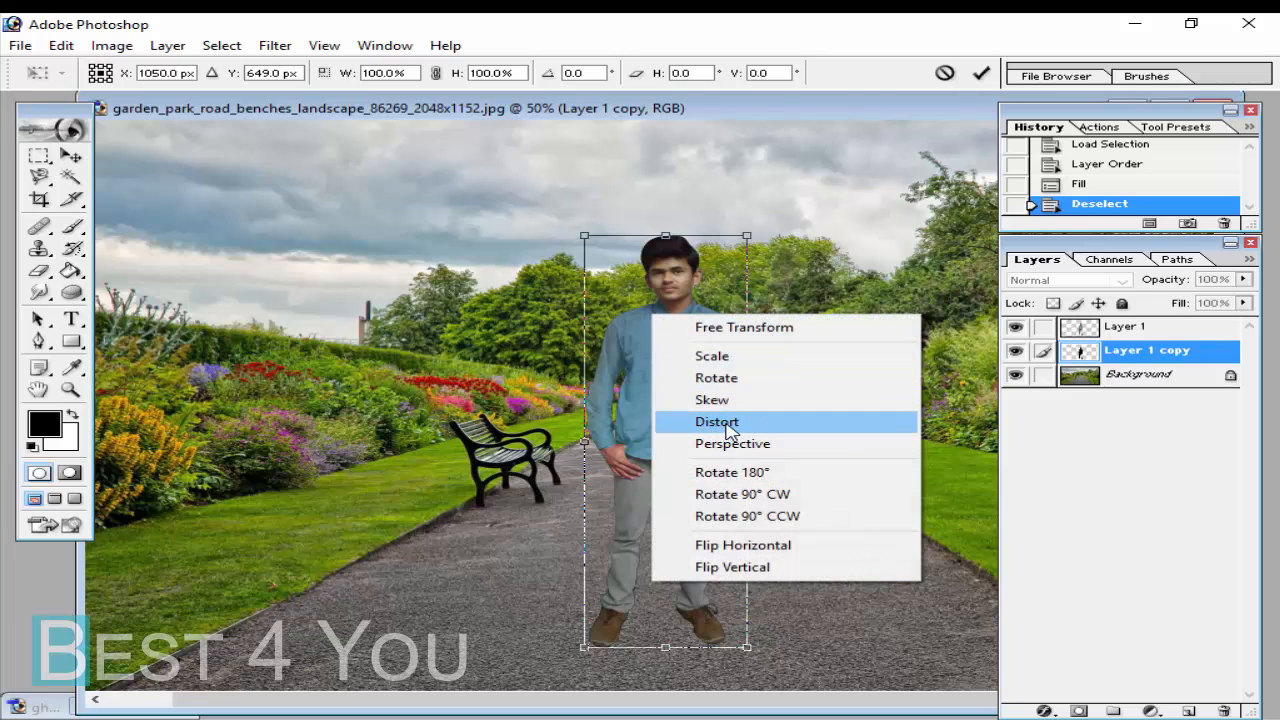
pyautogui.click(717, 422)
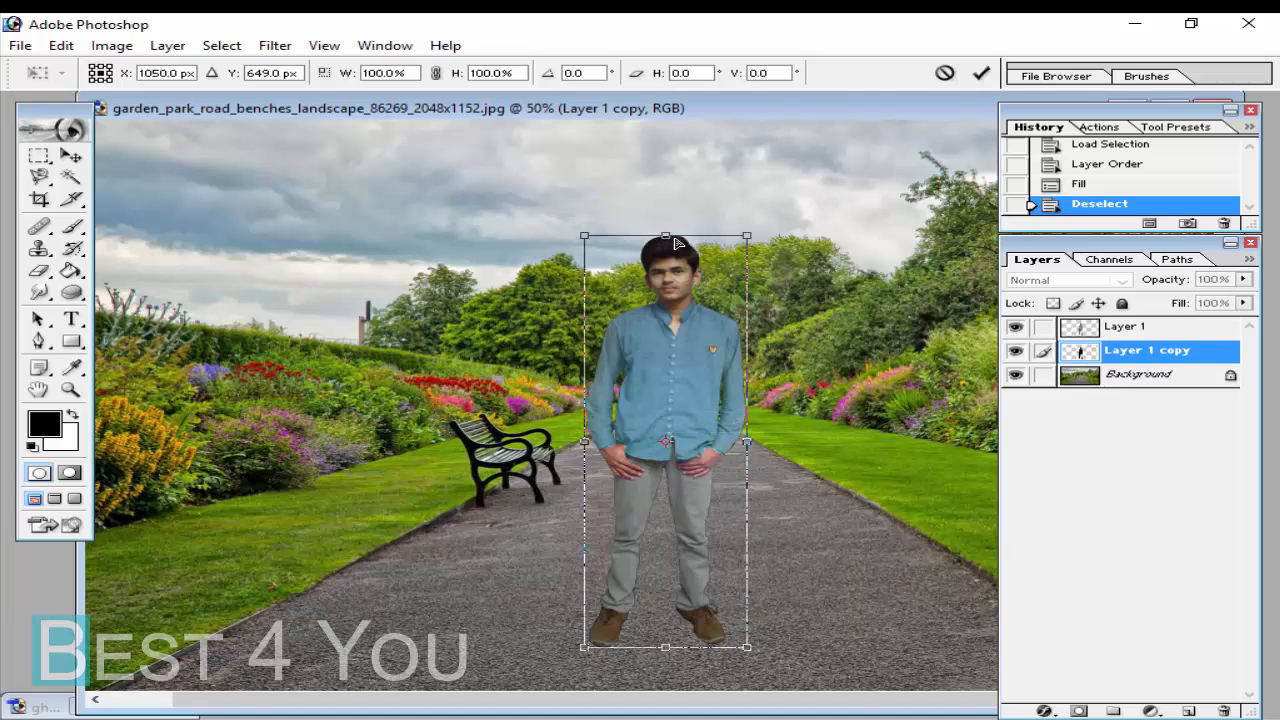
pyautogui.moveTo(667, 236); pyautogui.dragTo(463, 523)
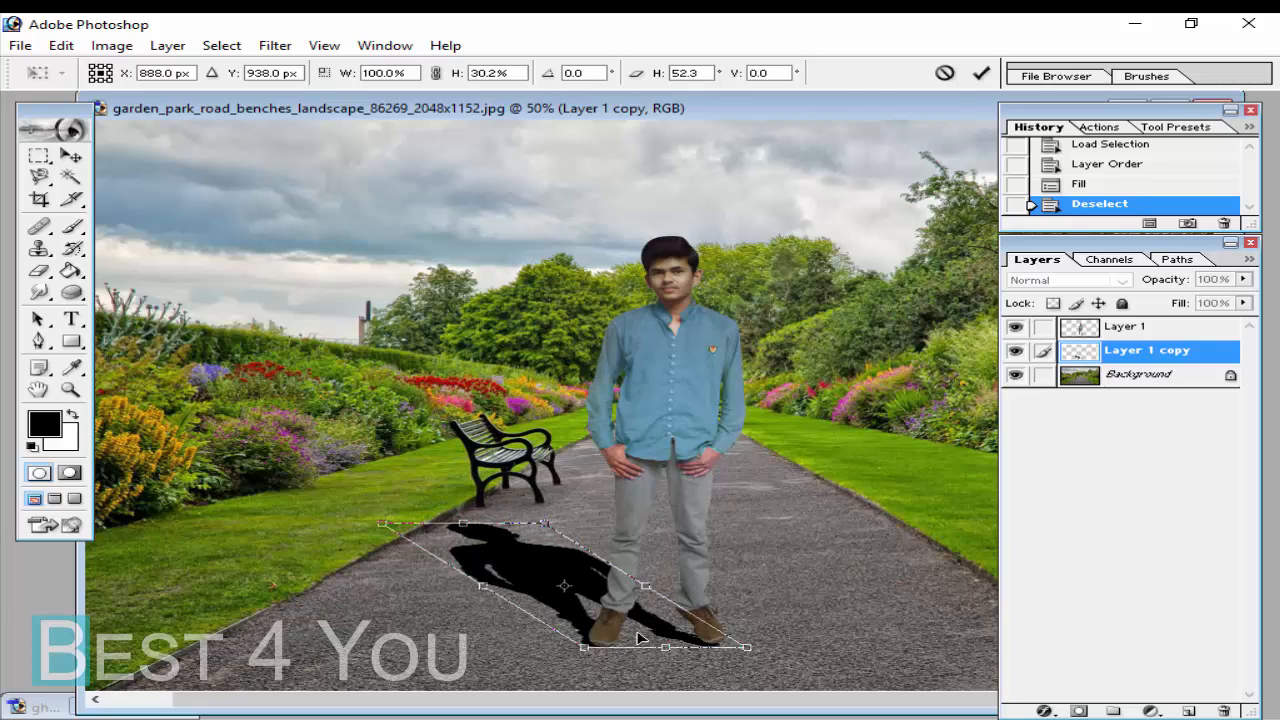
# Step: Raise the shadow's foot-side and head-side corners, shift it slightly up to meet the shoes, and apply the transform
pyautogui.press('alt')
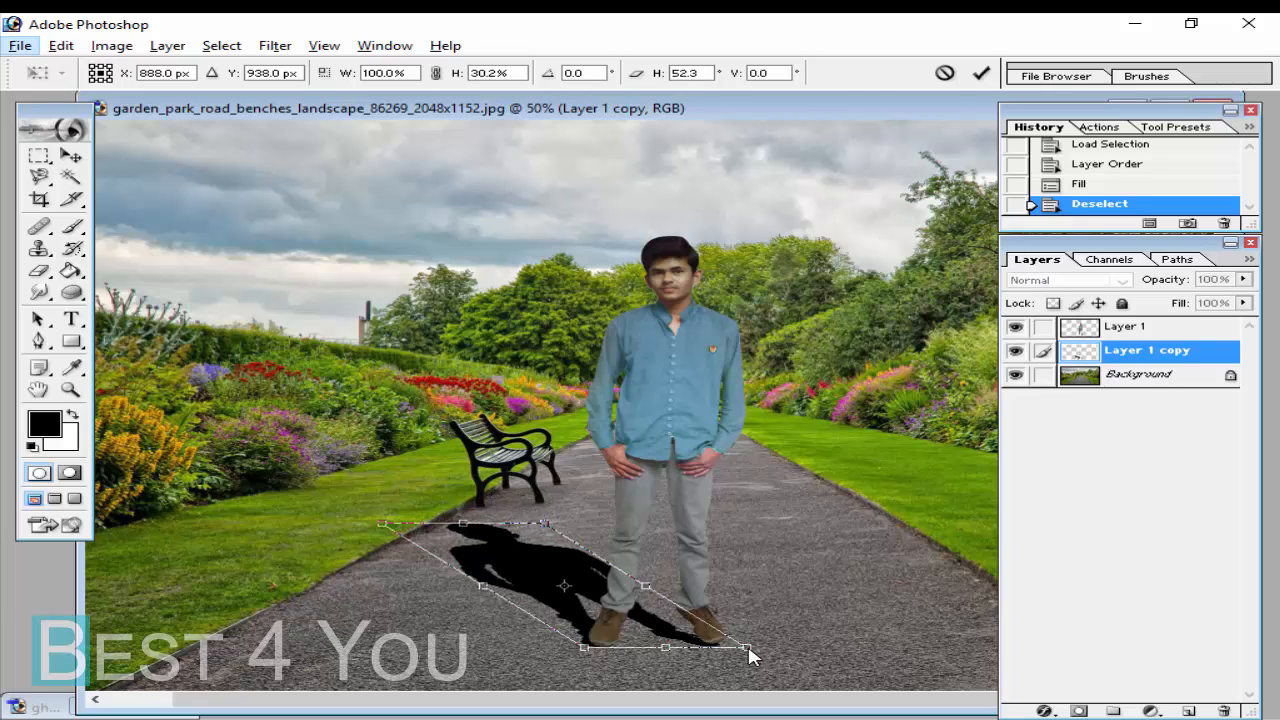
pyautogui.moveTo(752, 656); pyautogui.dragTo(766, 615)
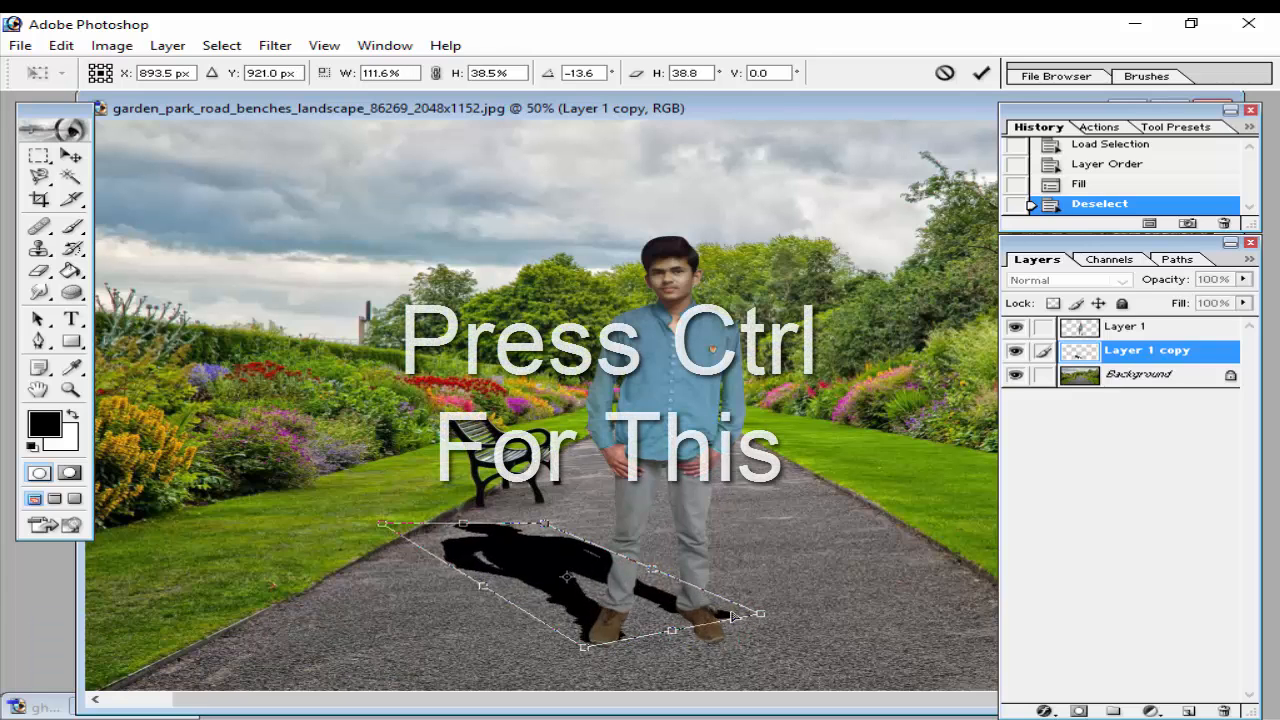
pyautogui.moveTo(543, 522); pyautogui.dragTo(551, 512)
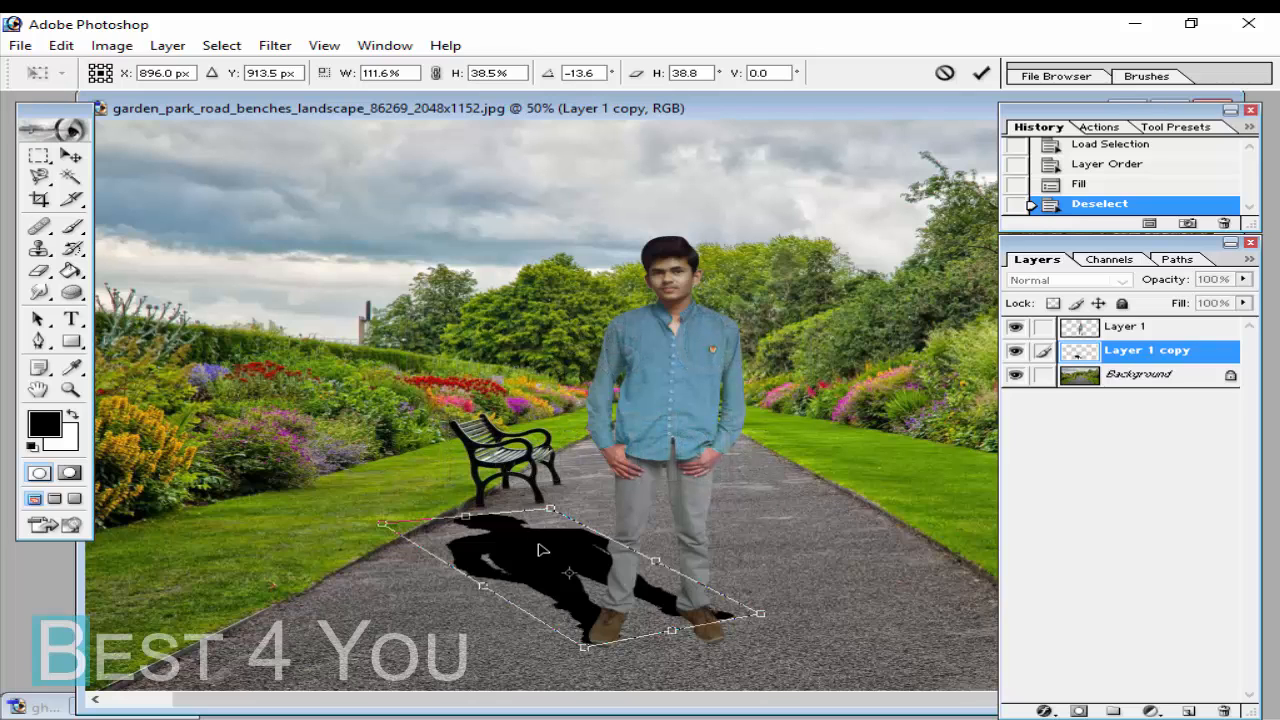
pyautogui.moveTo(545, 552); pyautogui.dragTo(548, 546)
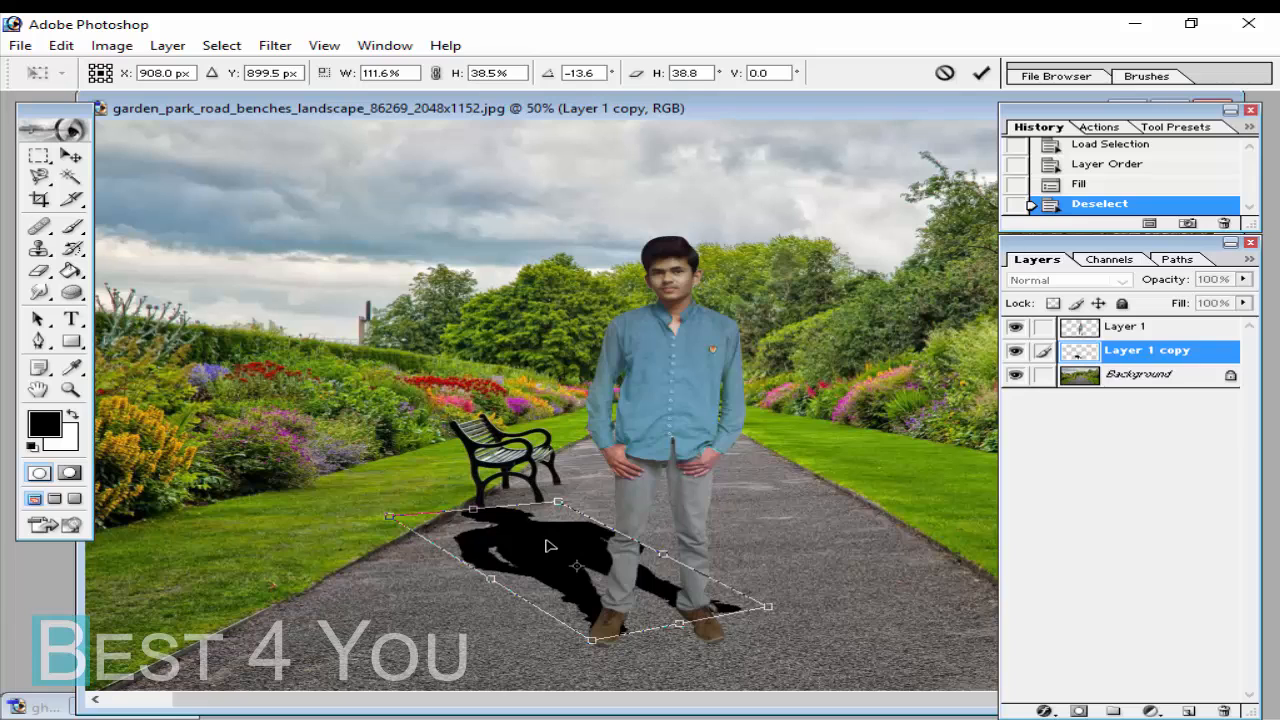
pyautogui.click(981, 73)
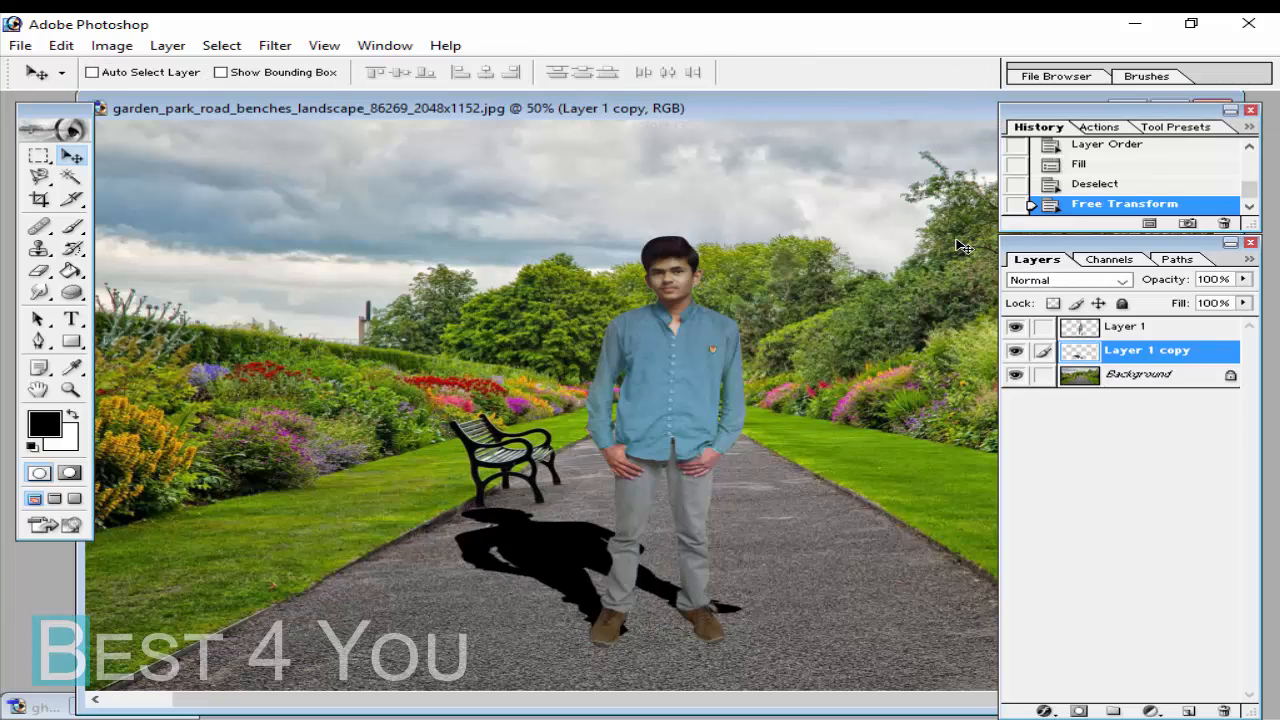
# Step: Erase the bits of shadow sticking out beside both of the man's shoes with a size 51 eraser brush
pyautogui.hotkey('ctrl', '+')
pyautogui.scroll(-3, 963, 245)
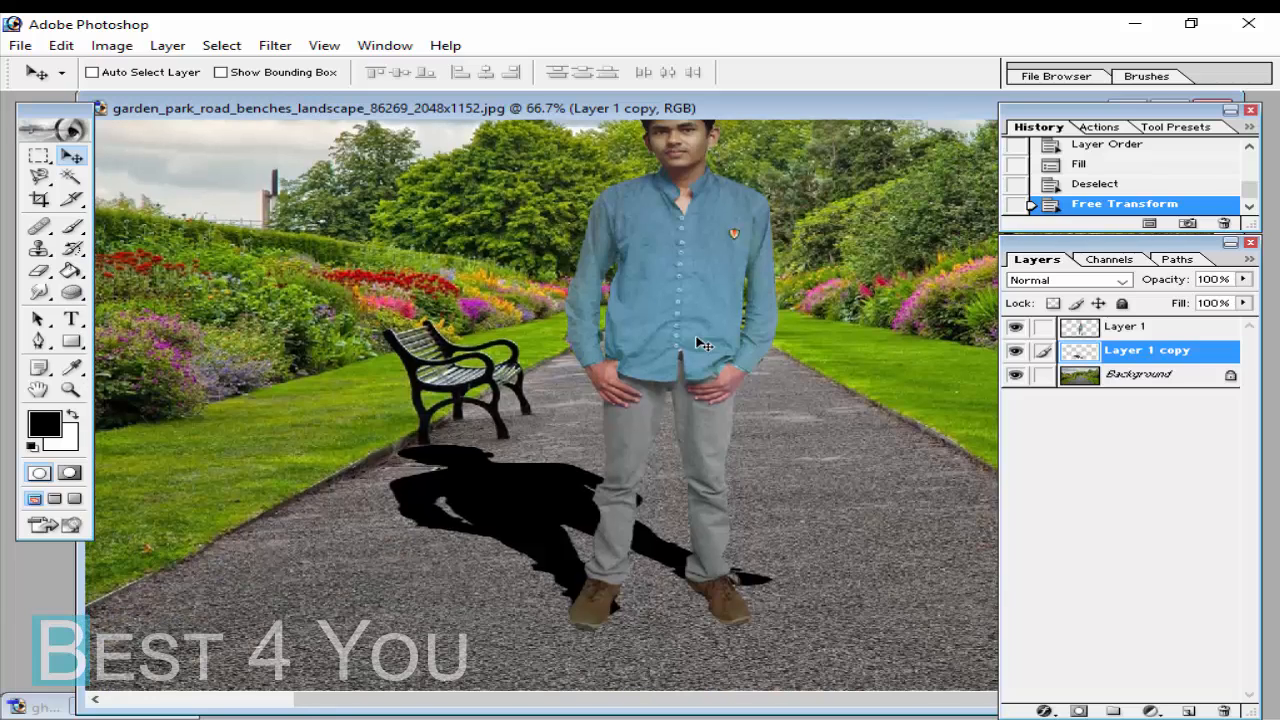
pyautogui.click(39, 271)
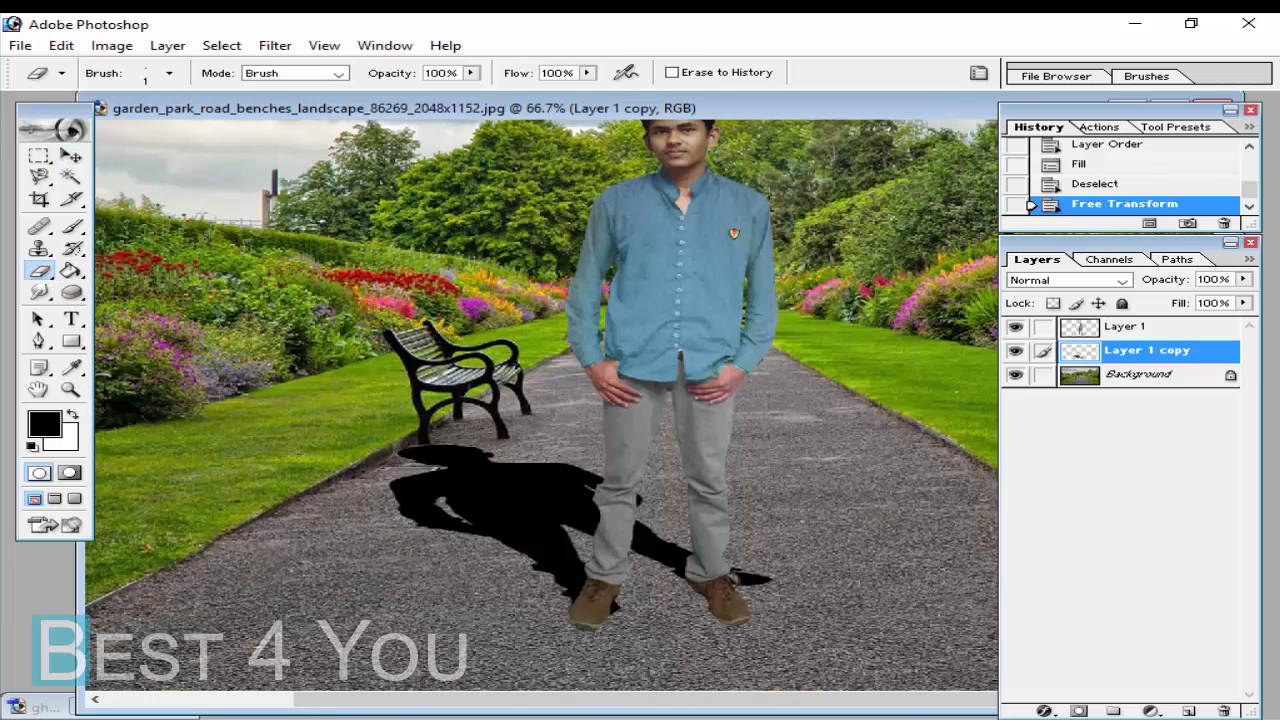
pyautogui.rightClick(786, 556)
pyautogui.click(870, 539)
pyautogui.moveTo(746, 564); pyautogui.dragTo(751, 564)
pyautogui.click(737, 585)
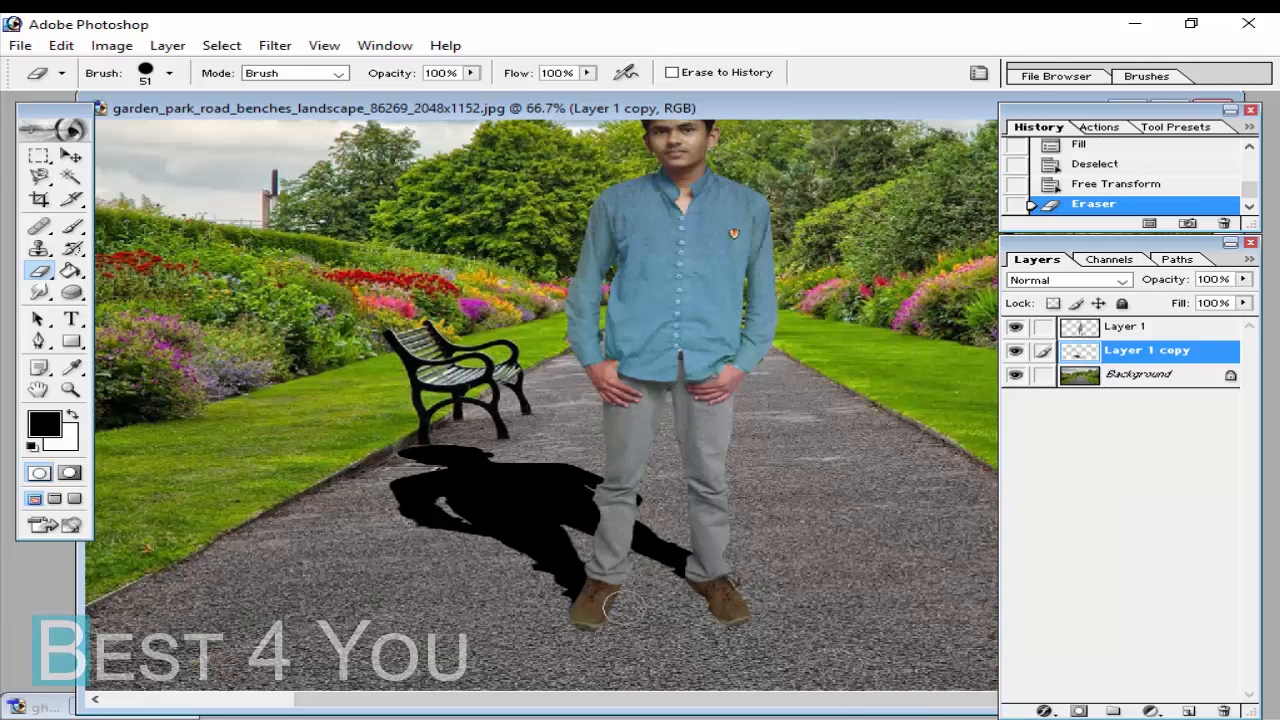
pyautogui.click(622, 606)
pyautogui.click(614, 600)
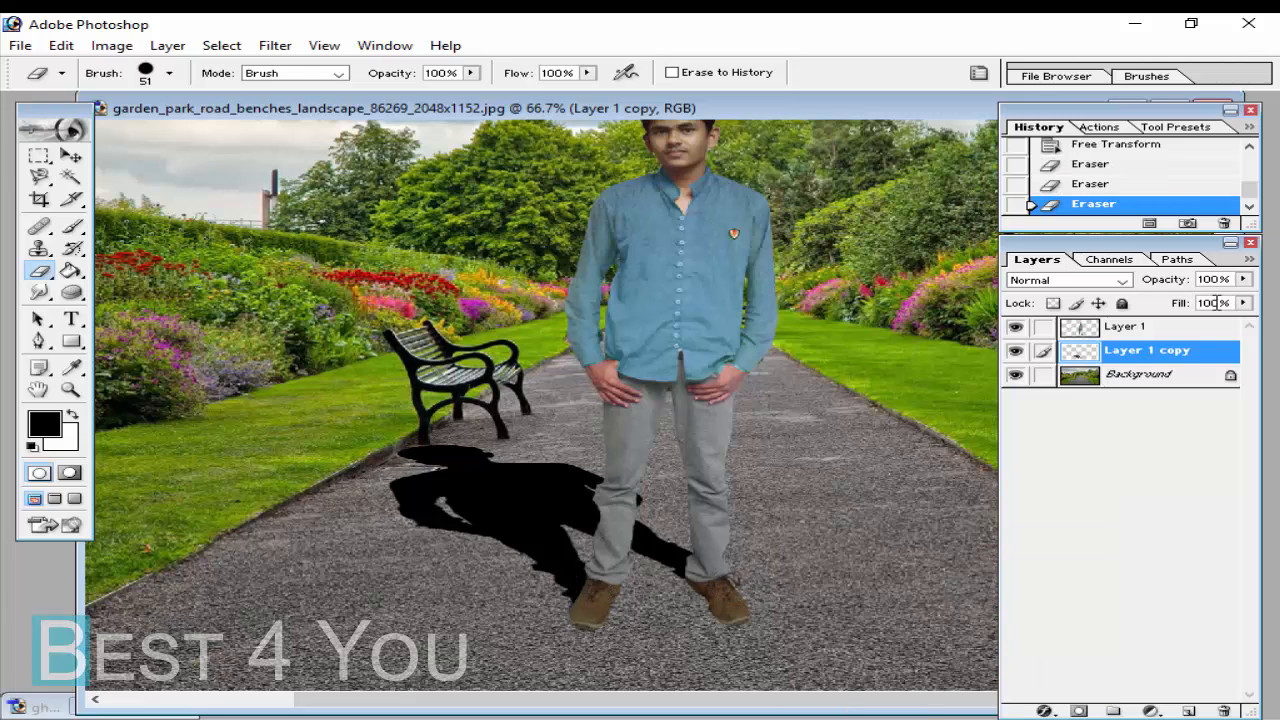
# Step: Shift the document window sideways at 50% zoom and hide Layer 1 to isolate the shadow on the path
pyautogui.hotkey('ctrl', '-')
pyautogui.hotkey('ctrl', '-')
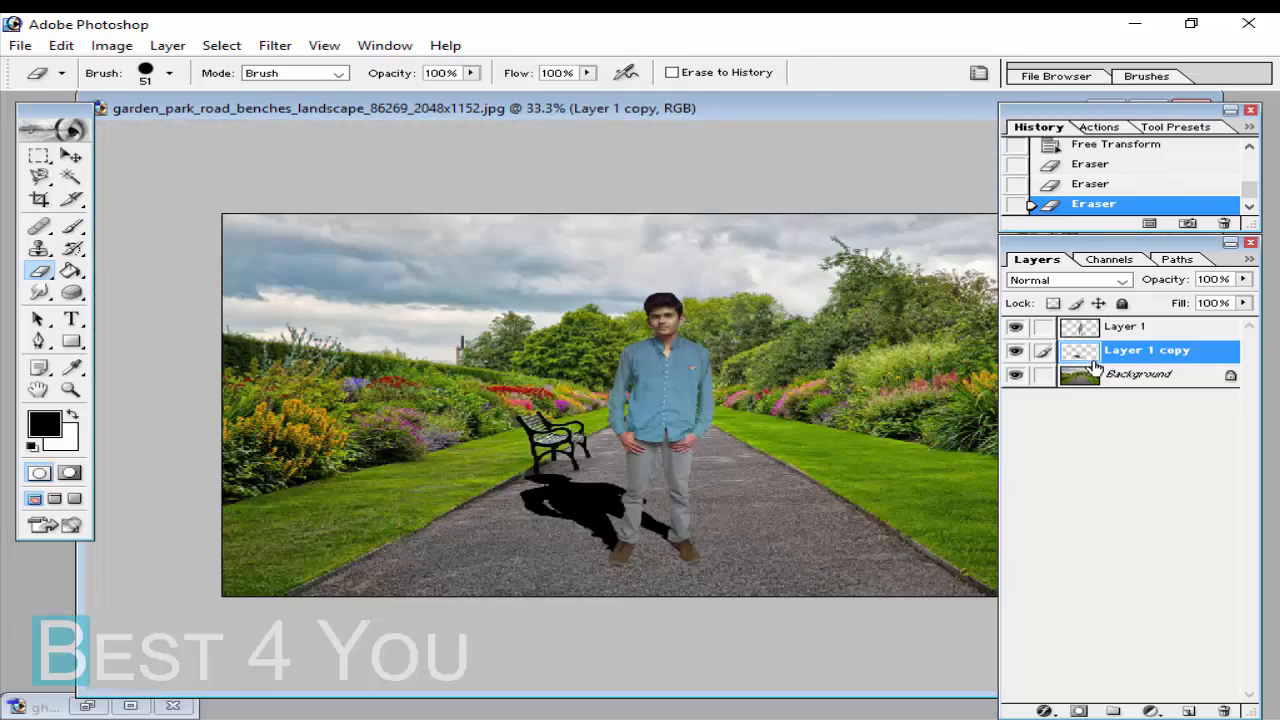
pyautogui.hotkey('ctrl', '+')
pyautogui.moveTo(780, 112); pyautogui.dragTo(726, 112)
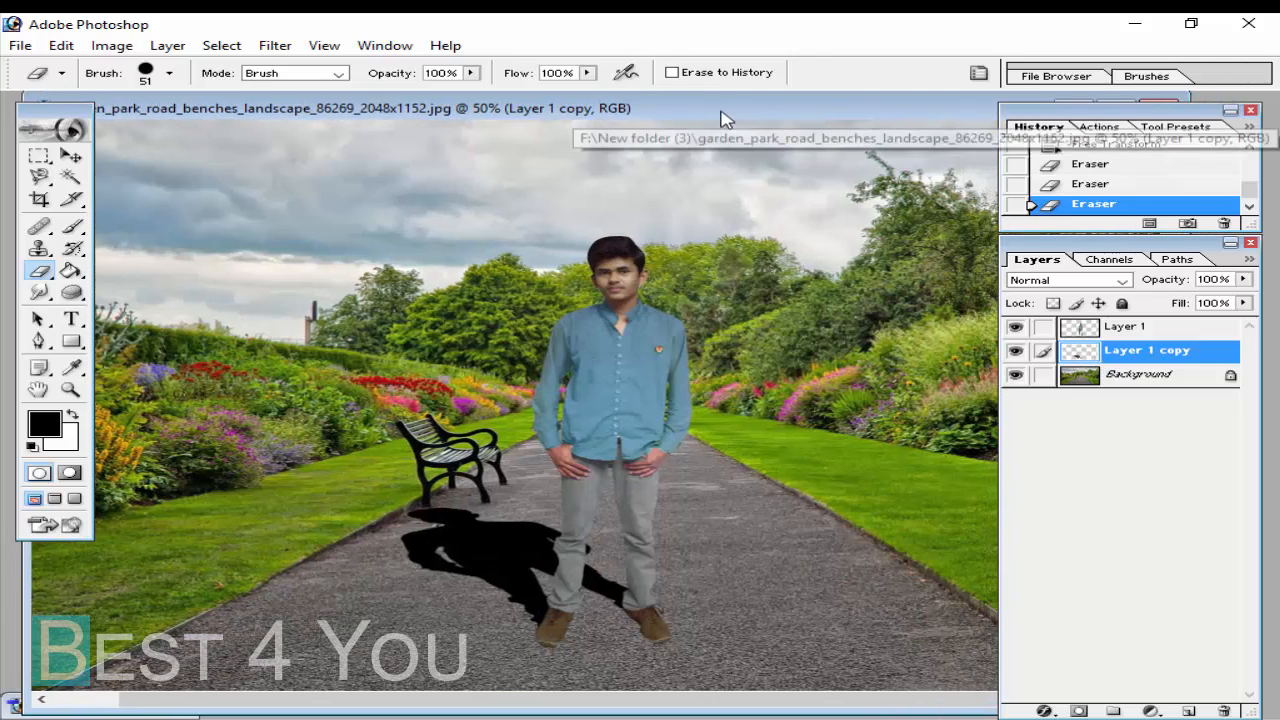
pyautogui.click(71, 155)
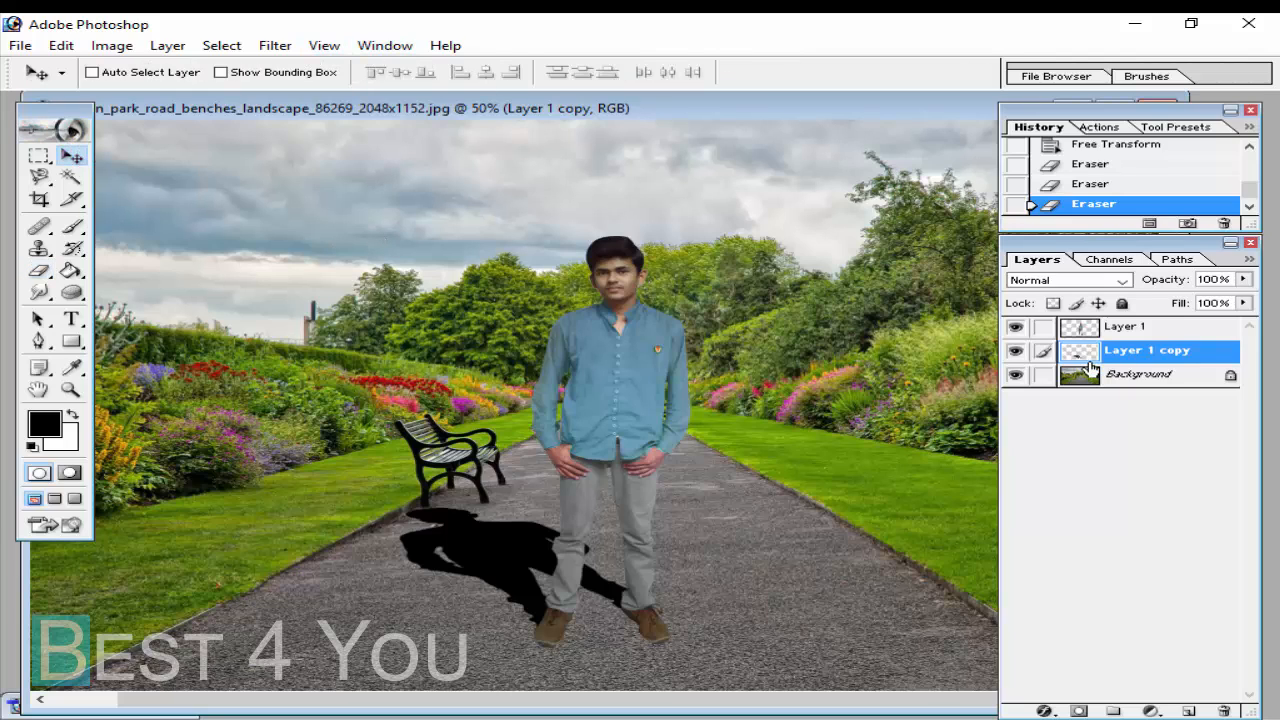
pyautogui.click(1017, 327)
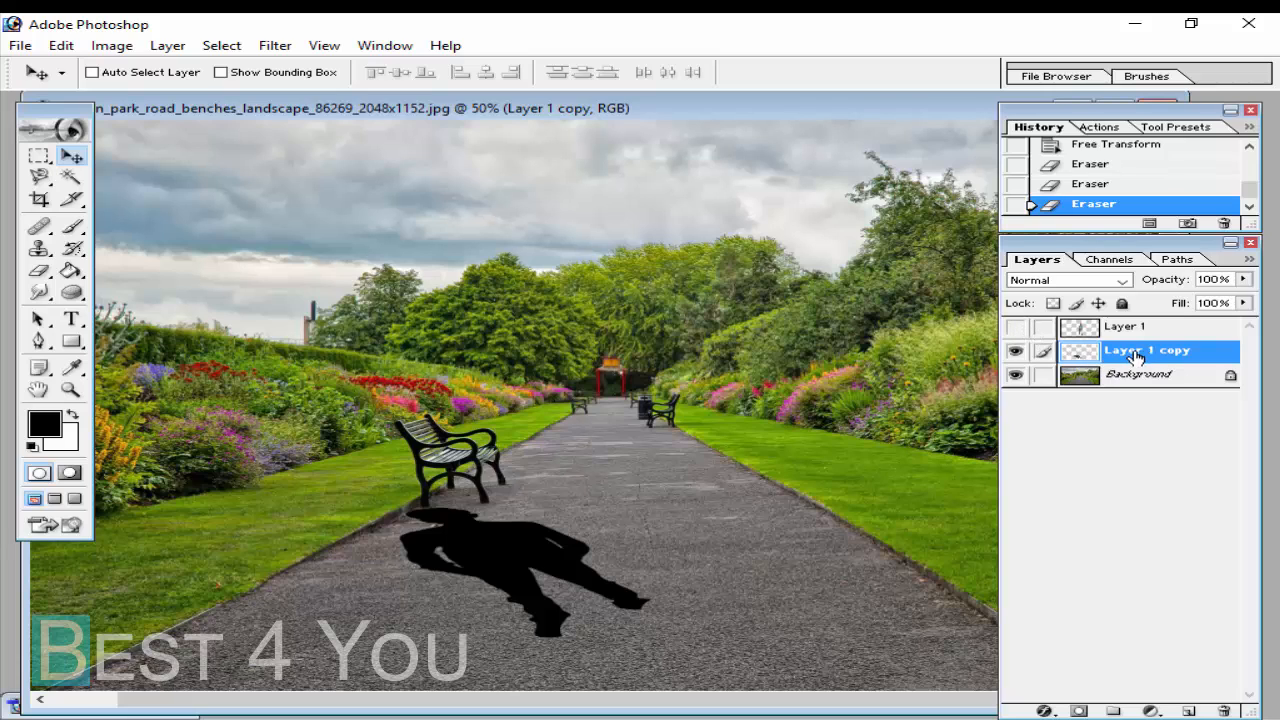
# Step: Apply a Gaussian Blur with a 1 pixel radius to the shadow on Layer 1 copy
pyautogui.click(276, 47)
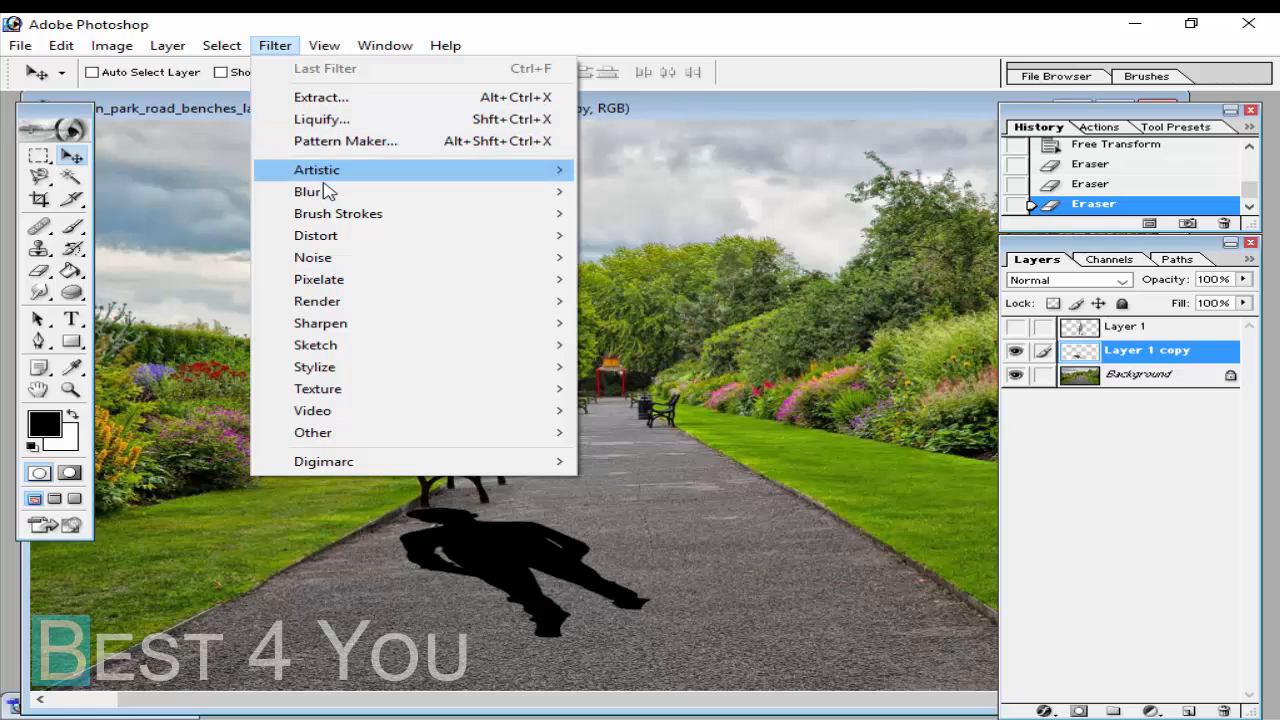
pyautogui.moveTo(443, 194)
pyautogui.click(640, 234)
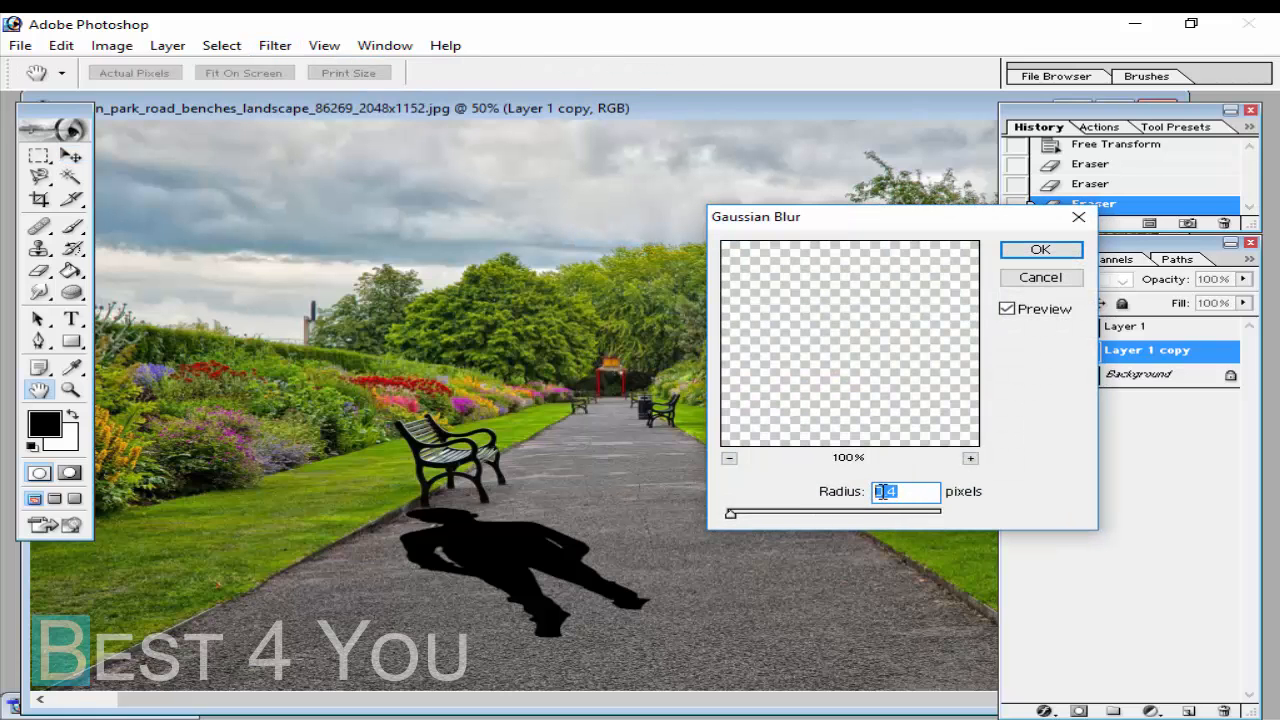
pyautogui.write('5')
pyautogui.press('BackSpace')
pyautogui.click(1033, 252)
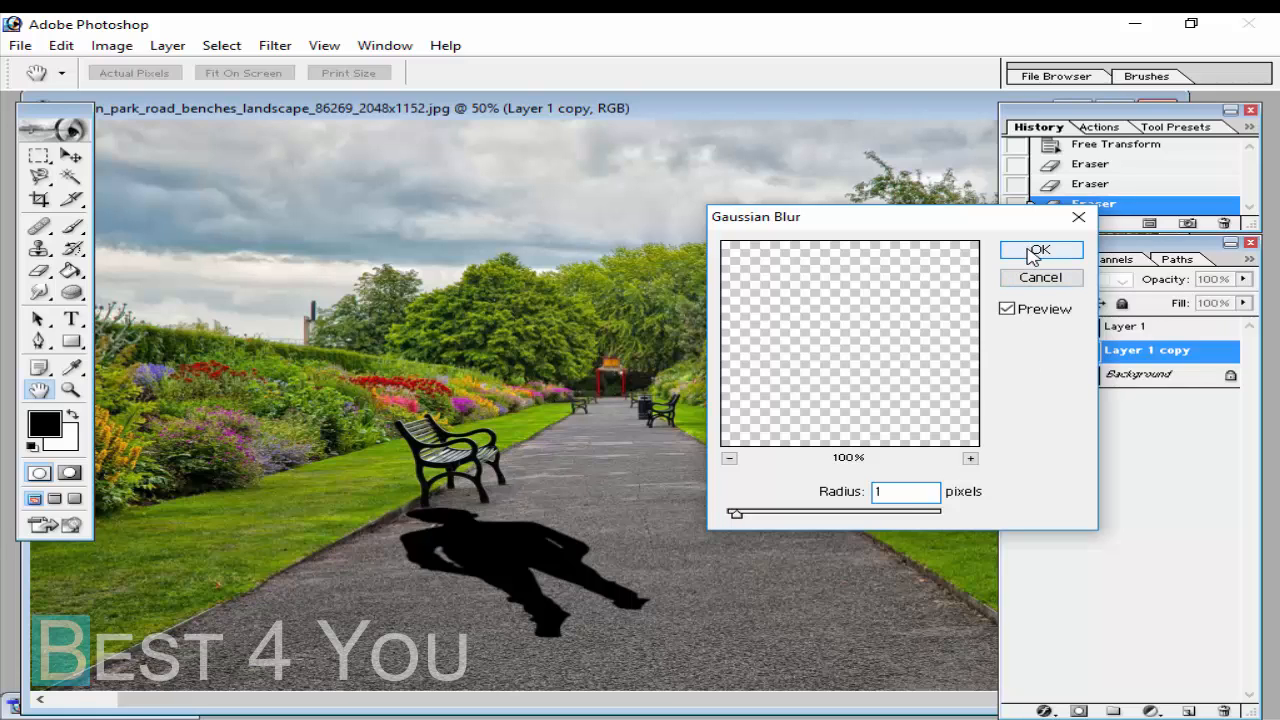
pyautogui.click(1038, 251)
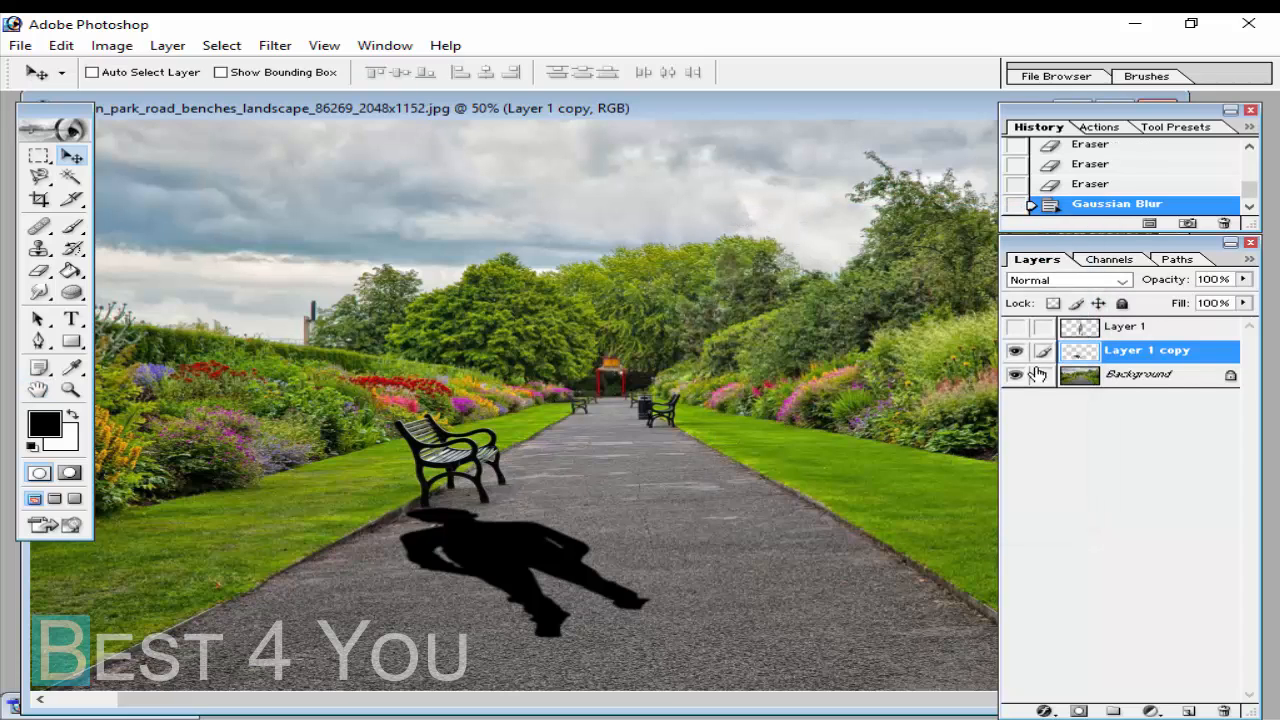
# Step: Compare the shadow before and after the Gaussian Blur, and with Layer 1 shown and hidden
pyautogui.click(1056, 186)
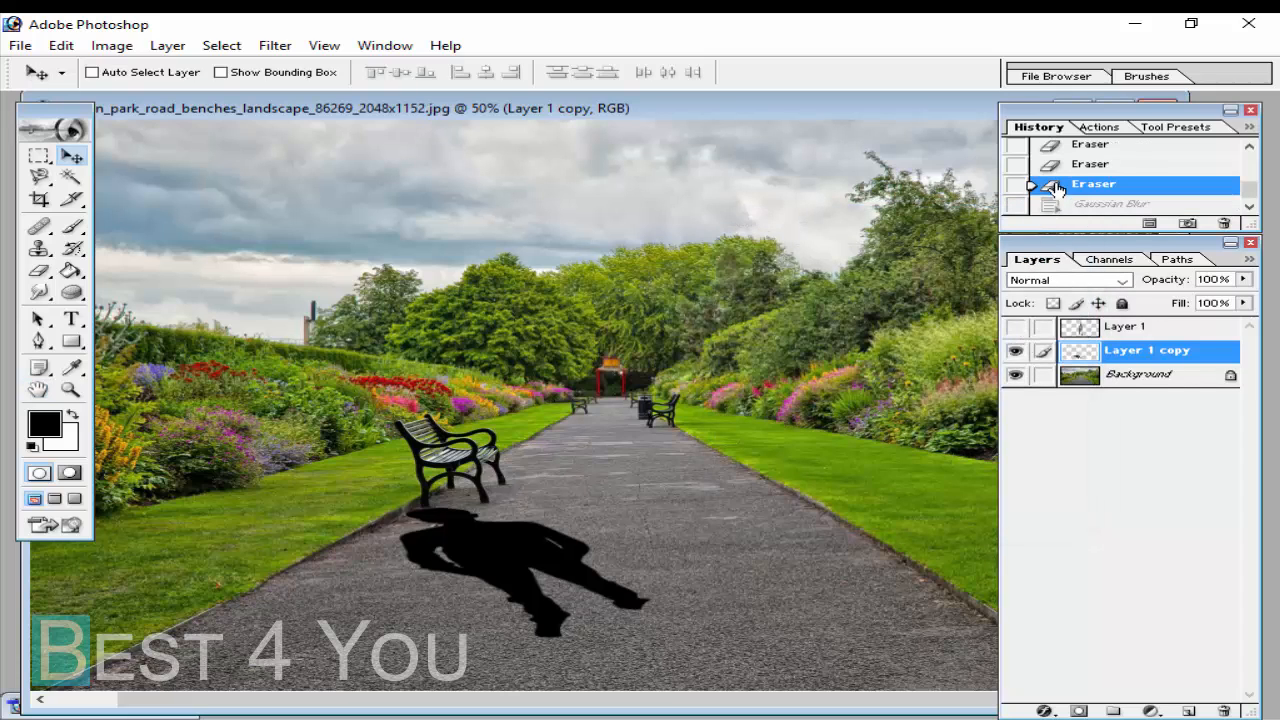
pyautogui.click(1069, 206)
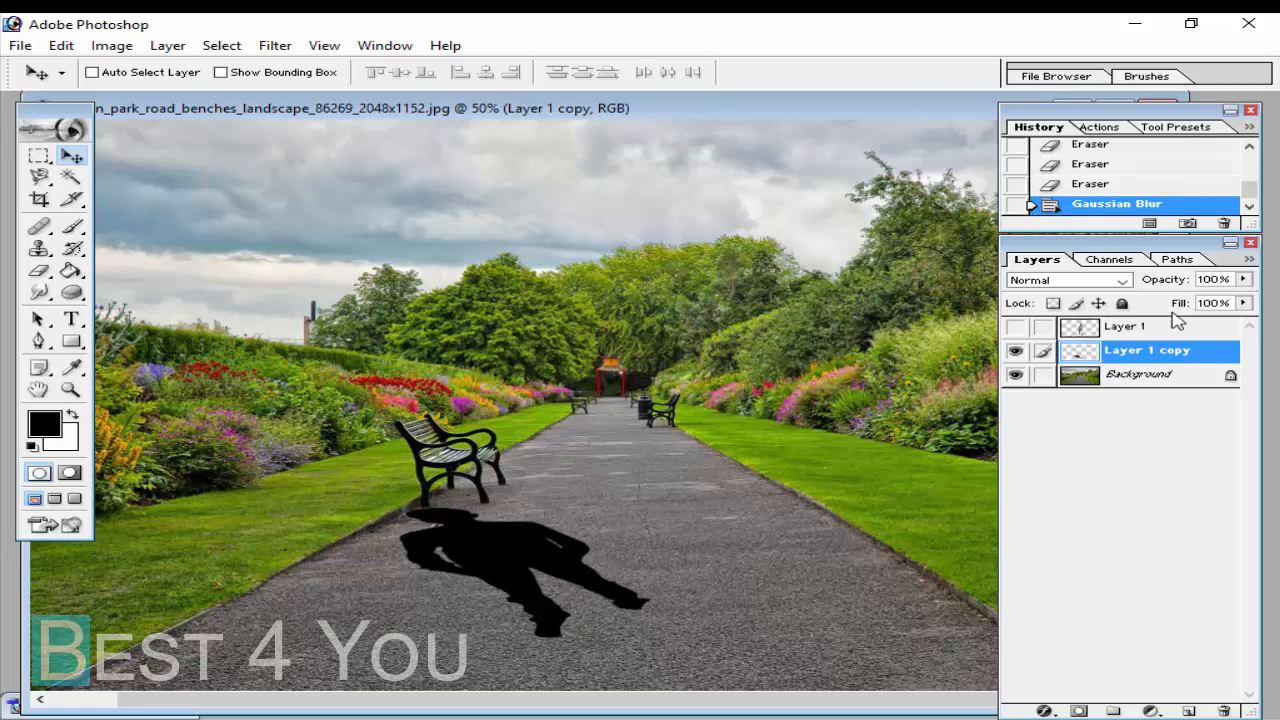
pyautogui.click(1016, 328)
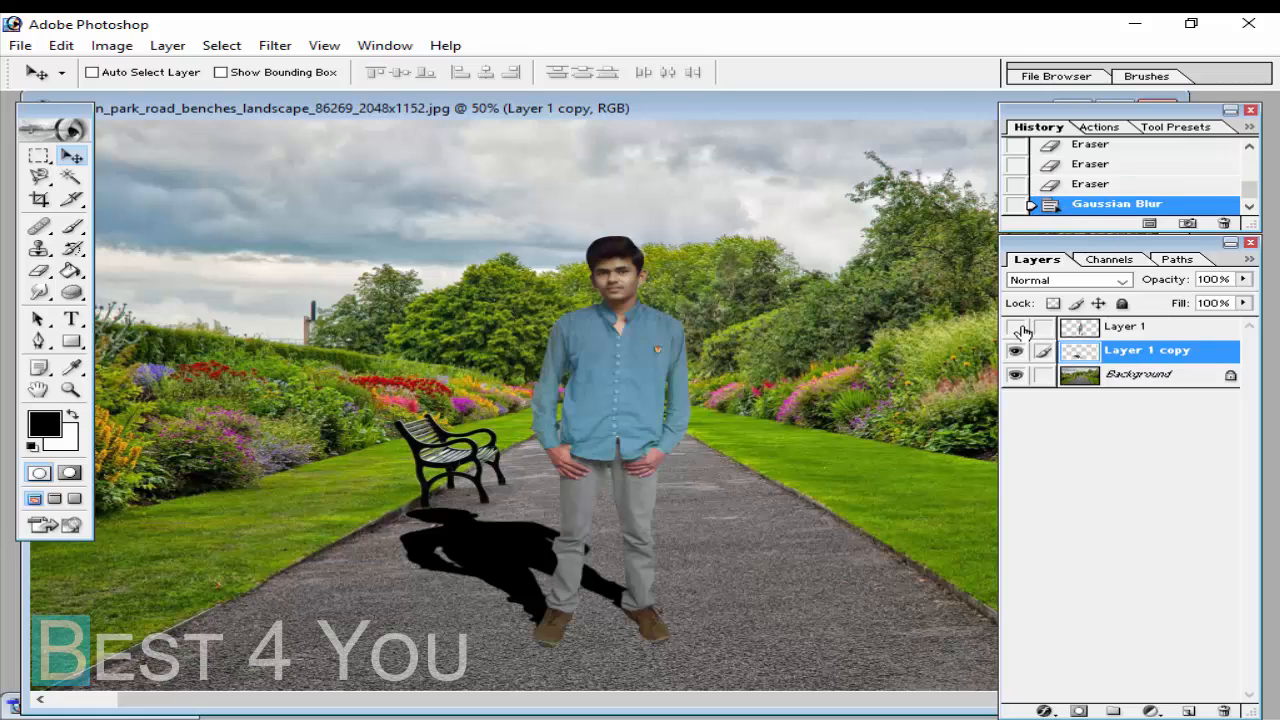
pyautogui.click(1016, 328)
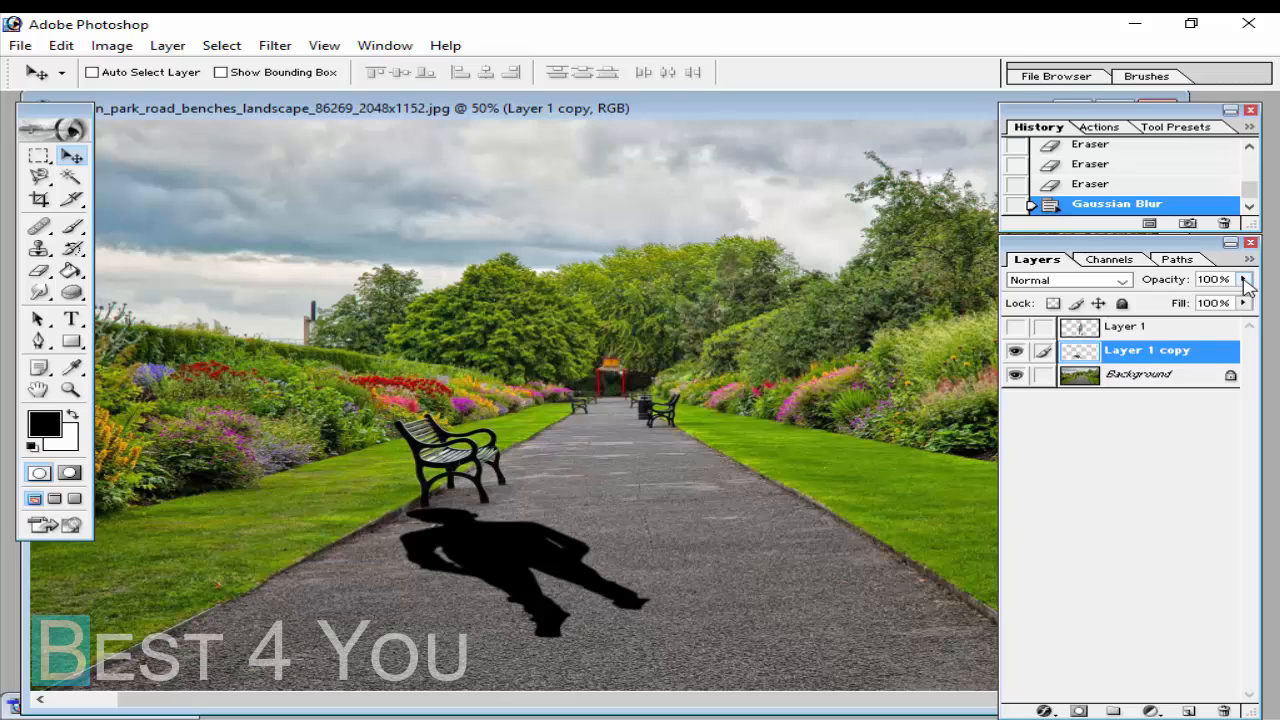
# Step: Lower the opacity of Layer 1 copy to 69% and show Layer 1 again
pyautogui.click(1245, 282)
pyautogui.moveTo(1228, 298); pyautogui.dragTo(1208, 303)
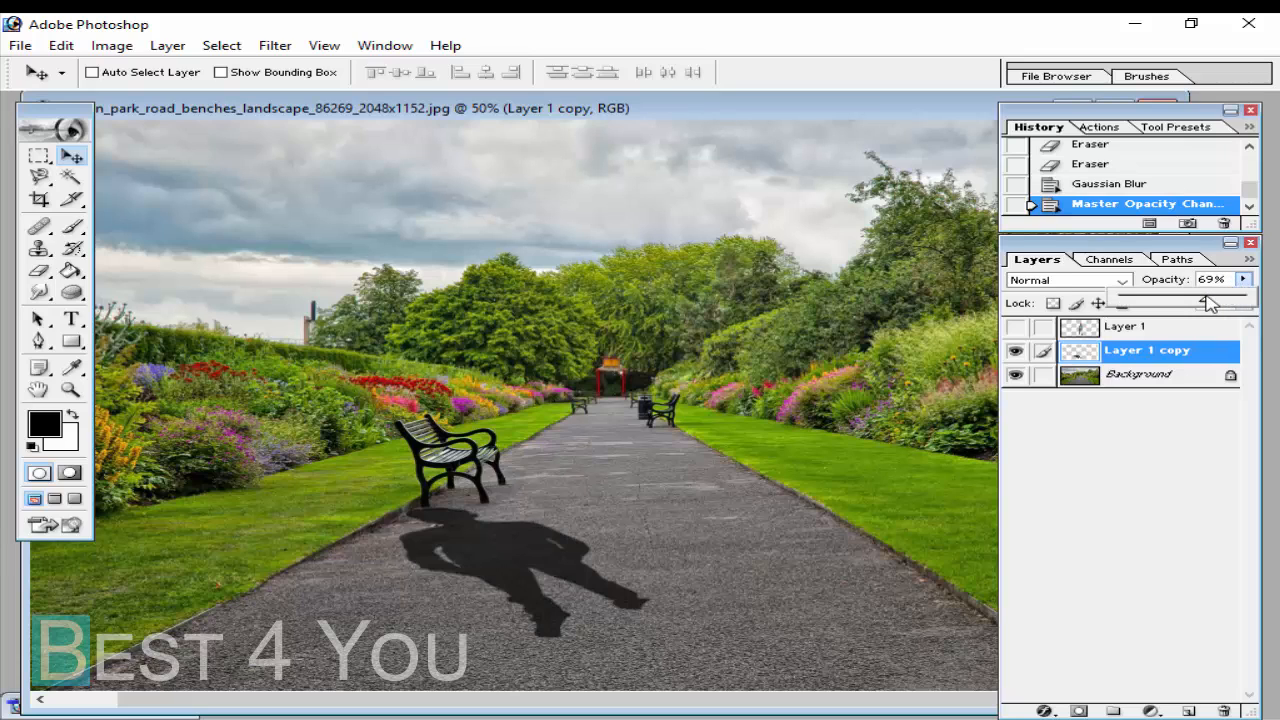
pyautogui.click(1068, 440)
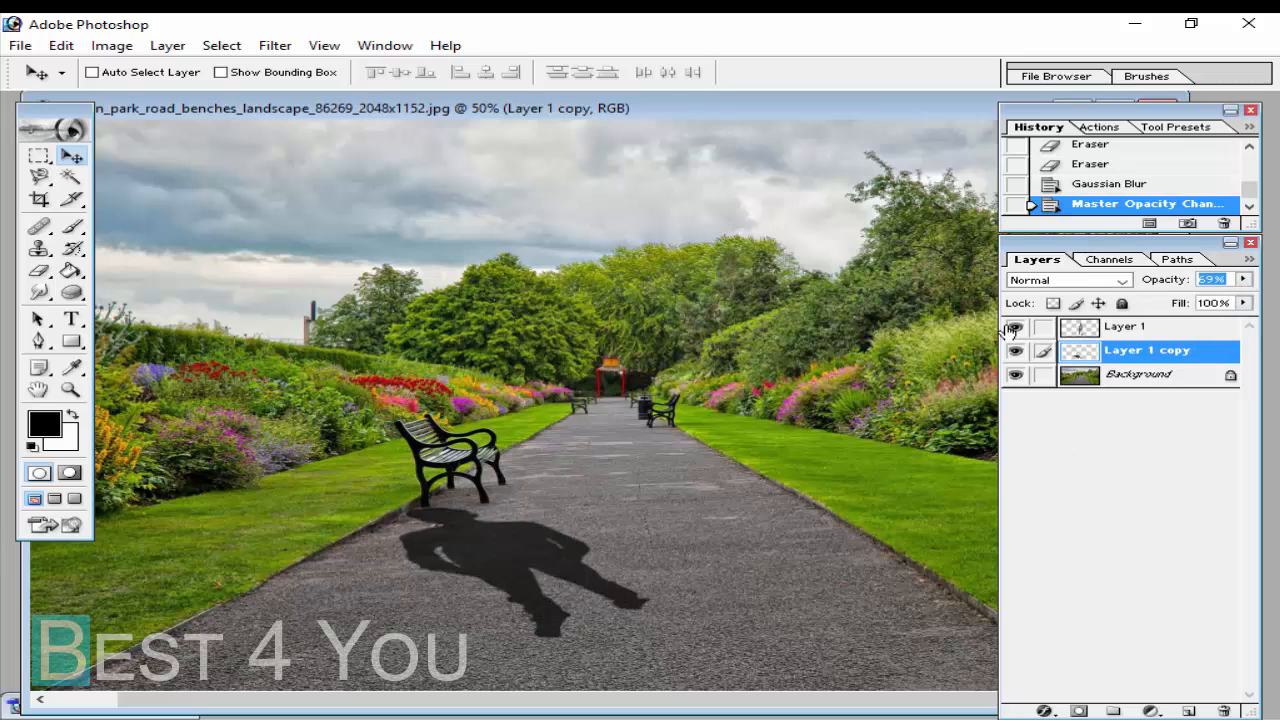
pyautogui.click(1014, 328)
pyautogui.click(1194, 327)
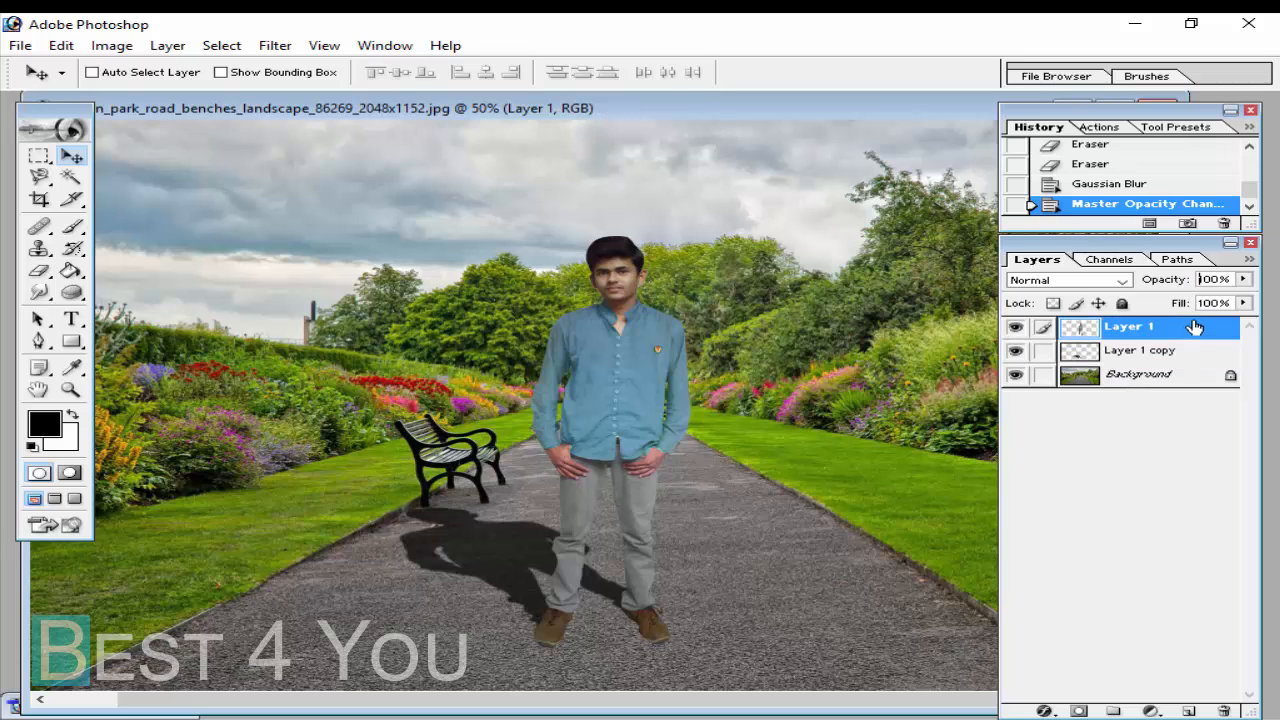
# Step: Fine-tune the opacity of Layer 1 copy, trying 50%, 44% and 40% and settling on 51%
pyautogui.click(1172, 350)
pyautogui.click(1243, 279)
pyautogui.moveTo(1200, 303); pyautogui.dragTo(1188, 303)
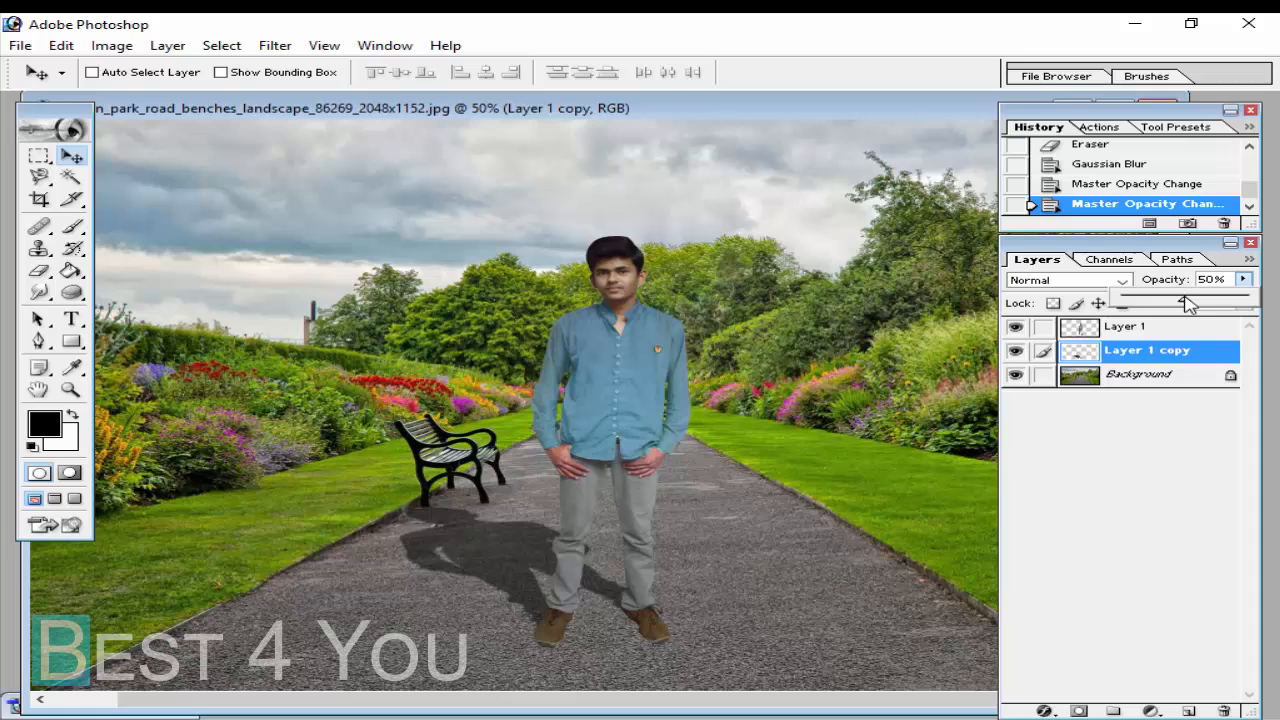
pyautogui.click(1110, 474)
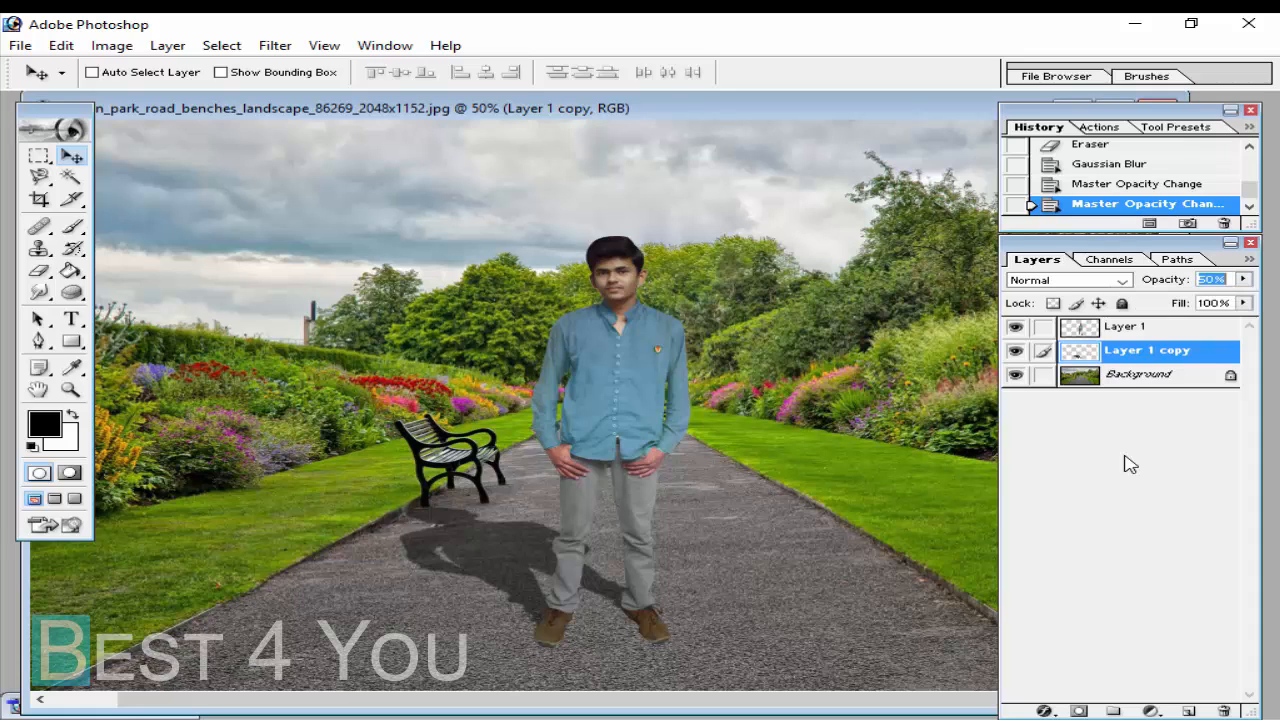
pyautogui.click(1243, 279)
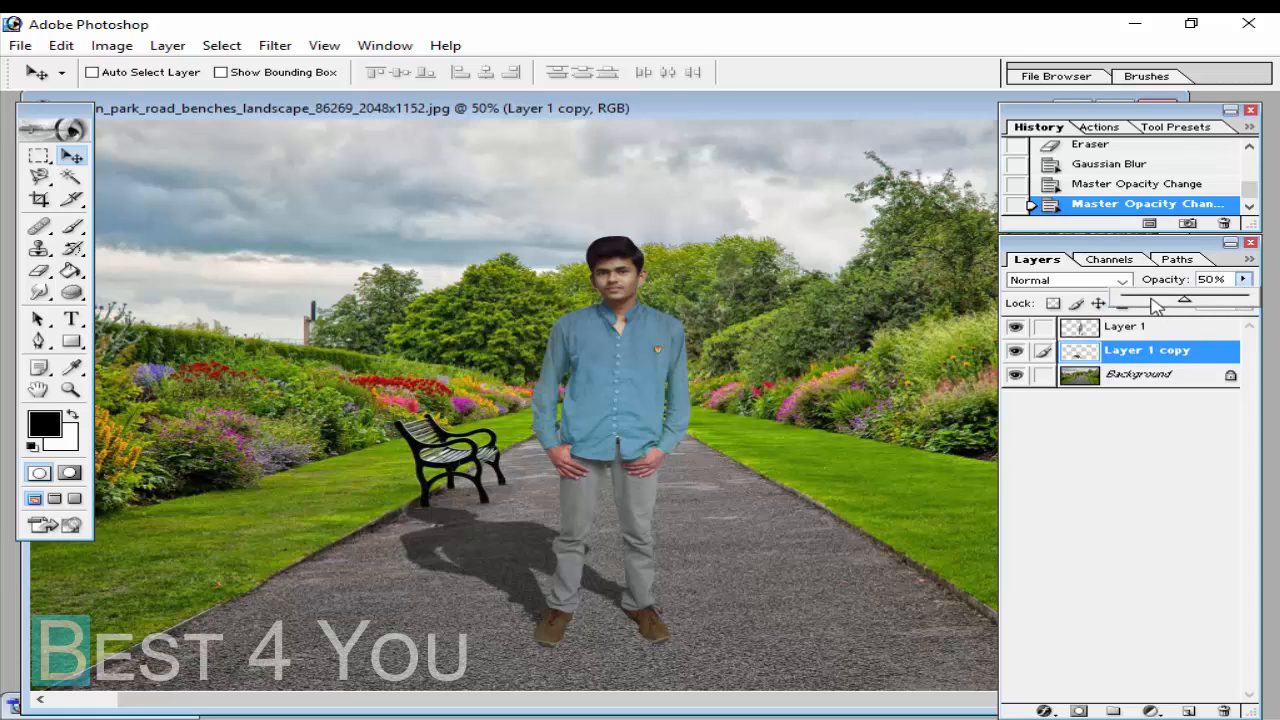
pyautogui.moveTo(1158, 305); pyautogui.dragTo(1181, 306)
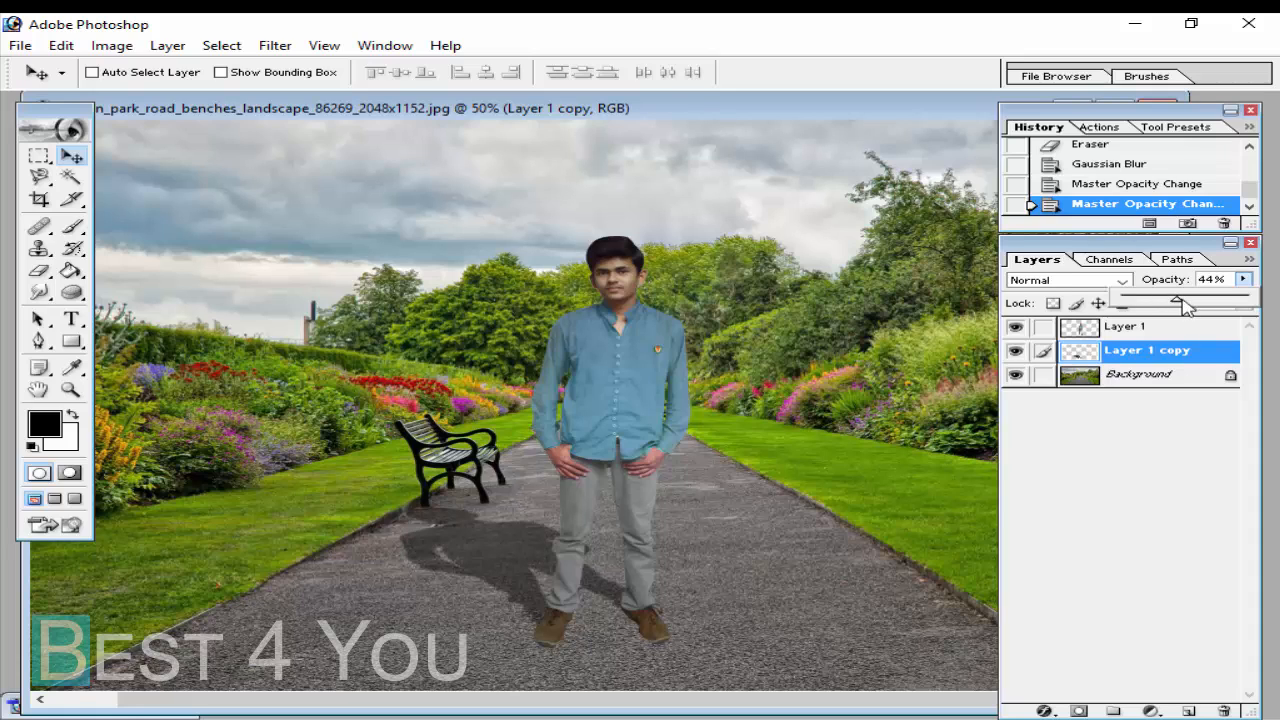
pyautogui.click(1208, 280)
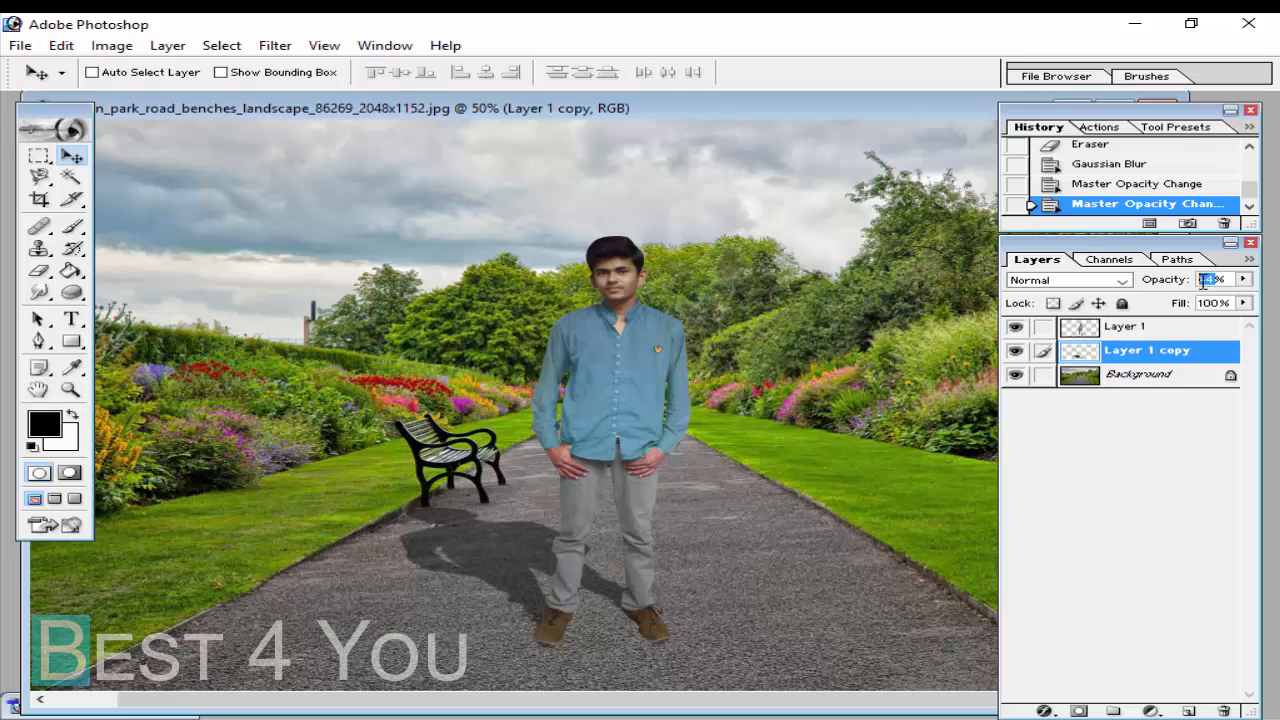
pyautogui.write('40')
pyautogui.moveTo(1246, 285); pyautogui.dragTo(1186, 300)
pyautogui.click(1141, 439)
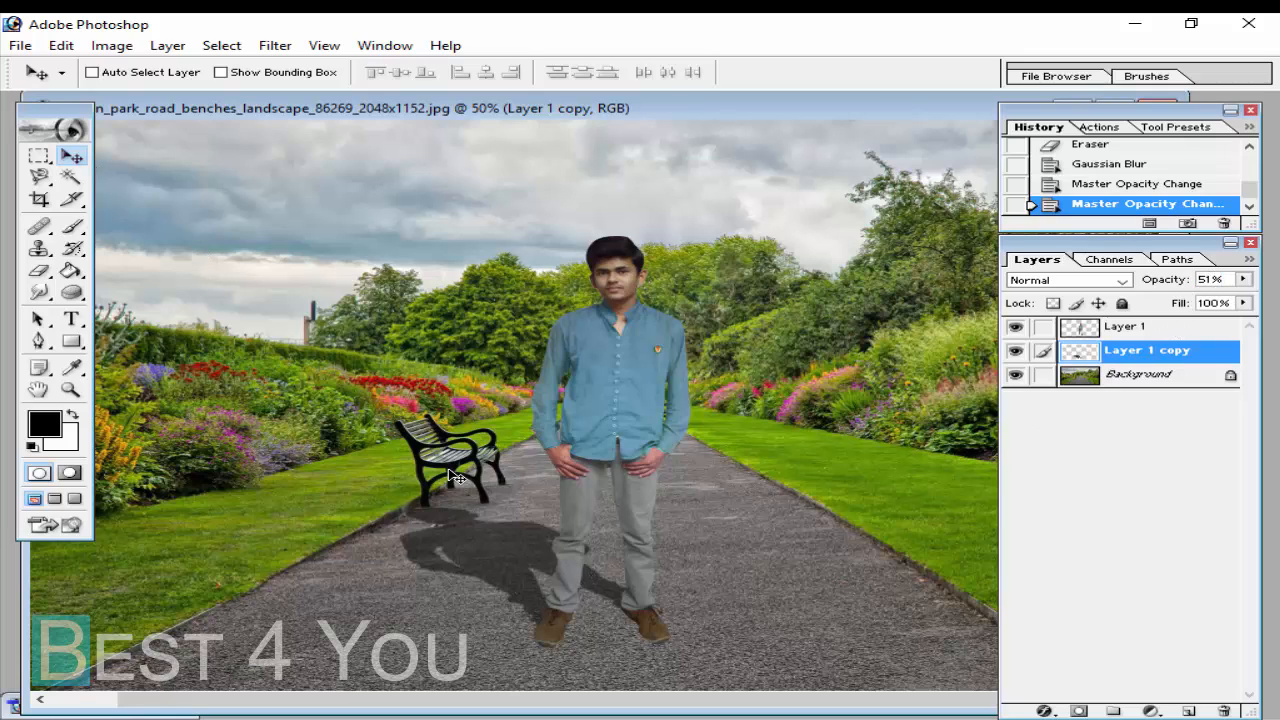
# Step: Create a new layer above Layer 1 copy for the shadows around the man's shoes
pyautogui.hotkey('ctrl', '+')
pyautogui.hotkey('ctrl', '+')
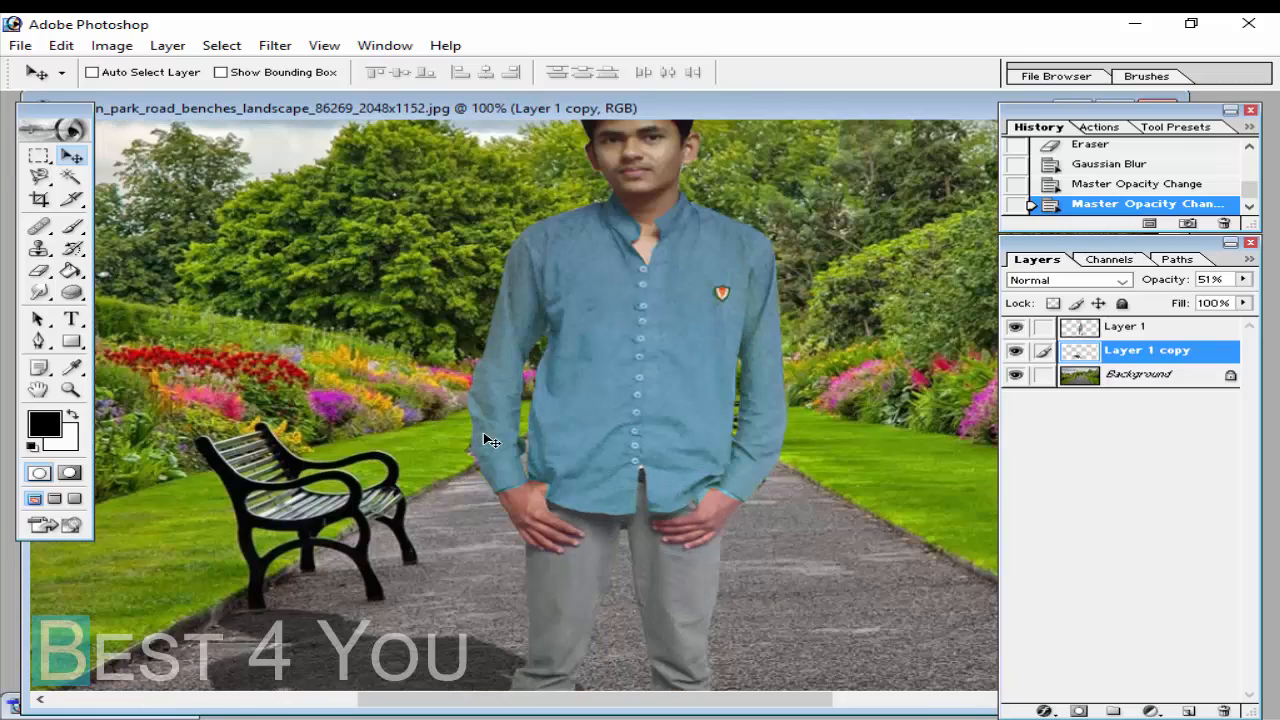
pyautogui.scroll(-5, 486, 434)
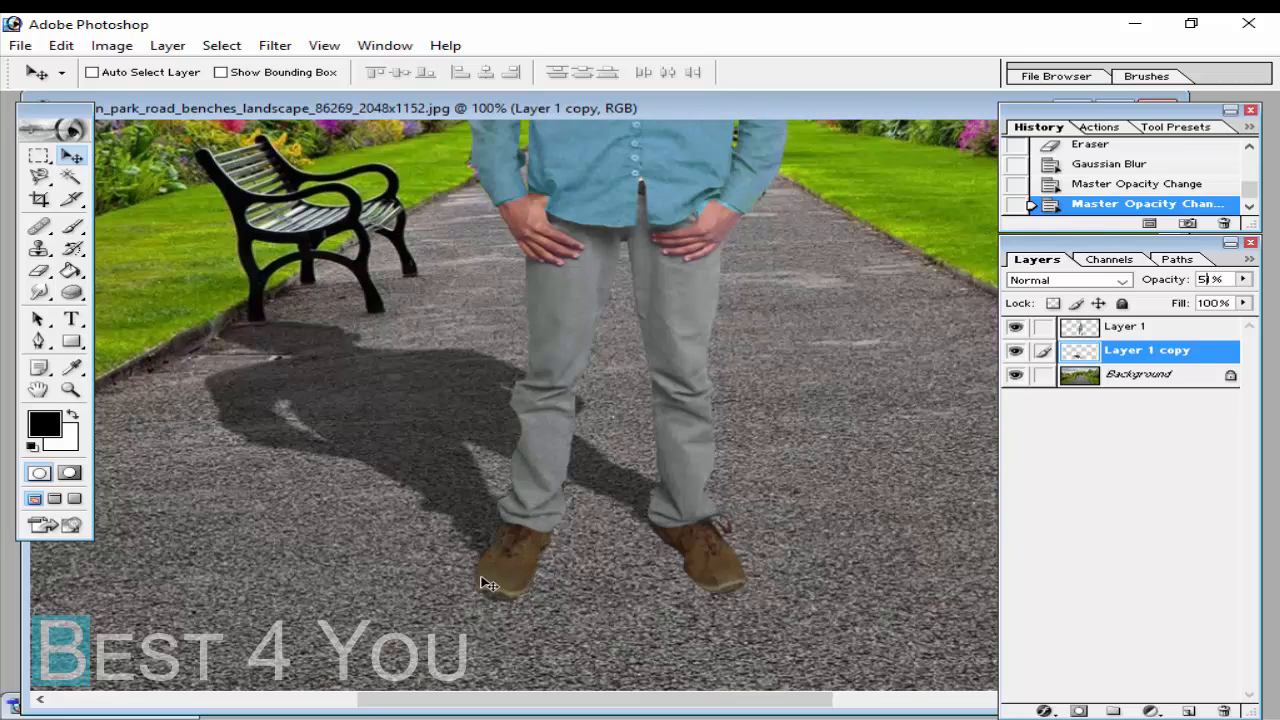
pyautogui.hotkey('ctrl', '+')
pyautogui.scroll(-3, 488, 558)
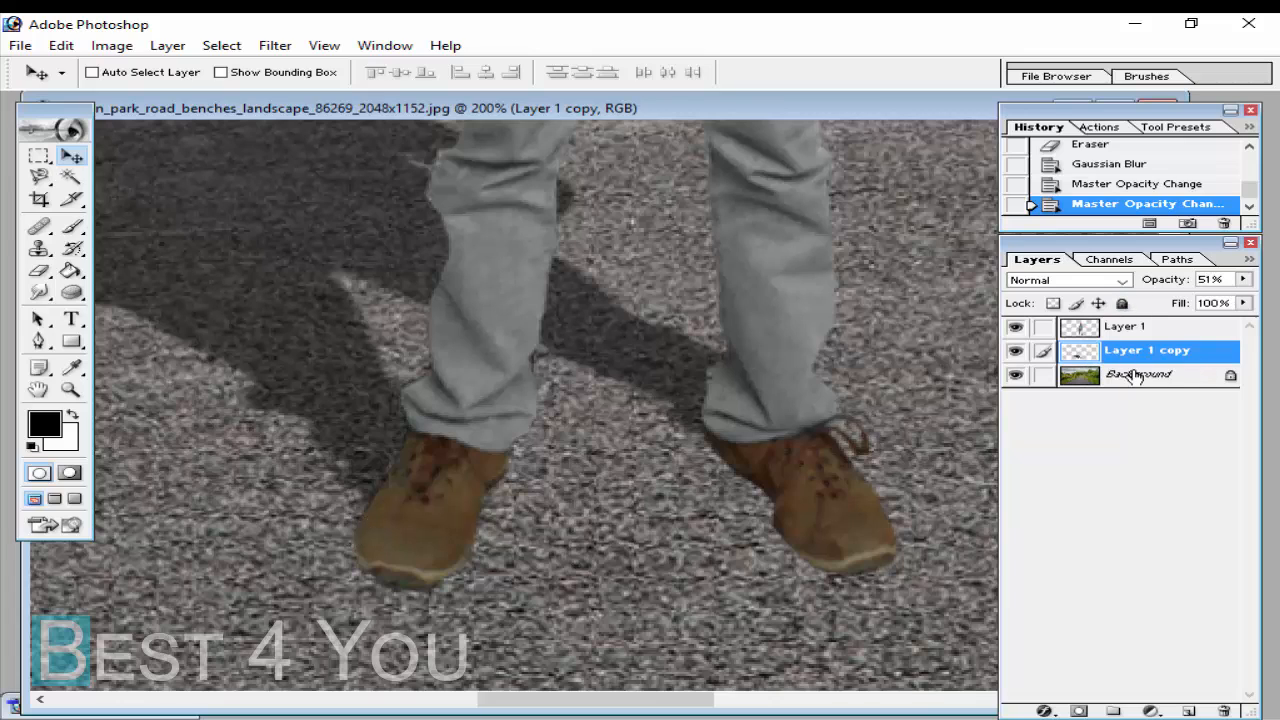
pyautogui.click(1188, 711)
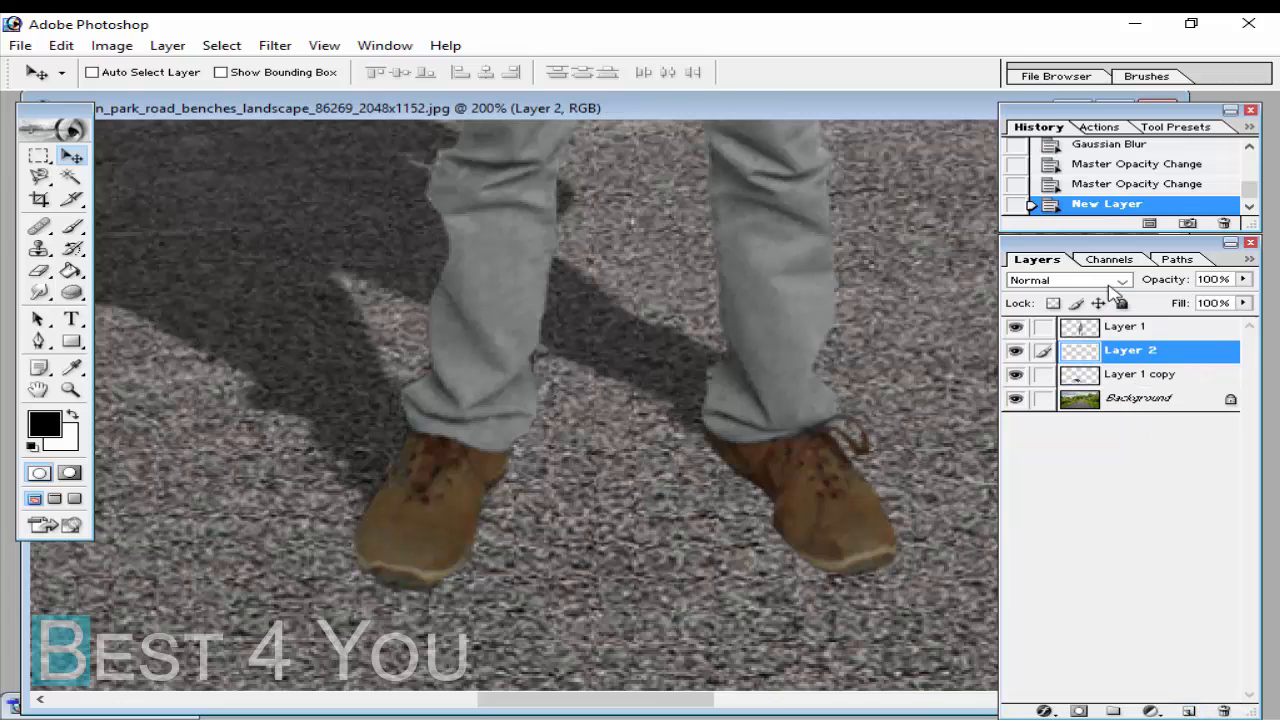
# Step: Set the blend mode of Layer 2 to Soft Light, also trying Overlay before settling on Soft Light
pyautogui.click(1108, 284)
pyautogui.click(1059, 461)
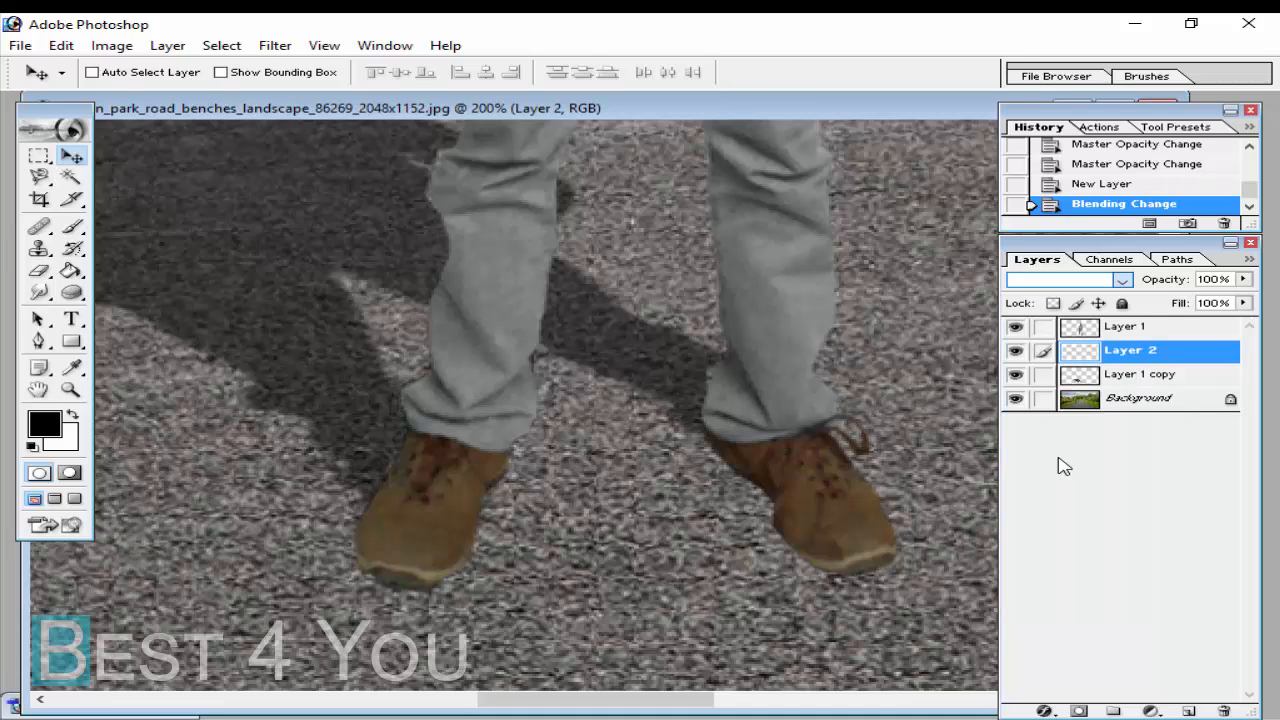
pyautogui.click(1050, 284)
pyautogui.click(1088, 284)
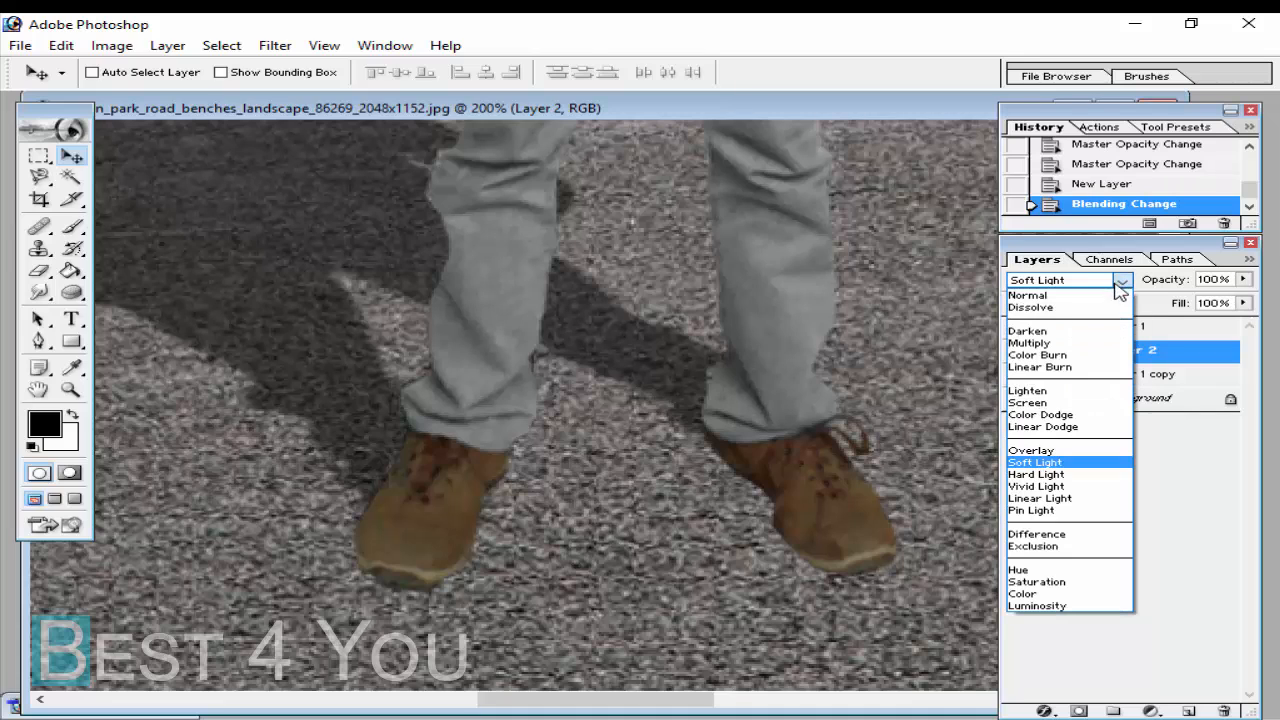
pyautogui.click(1090, 459)
pyautogui.click(1088, 284)
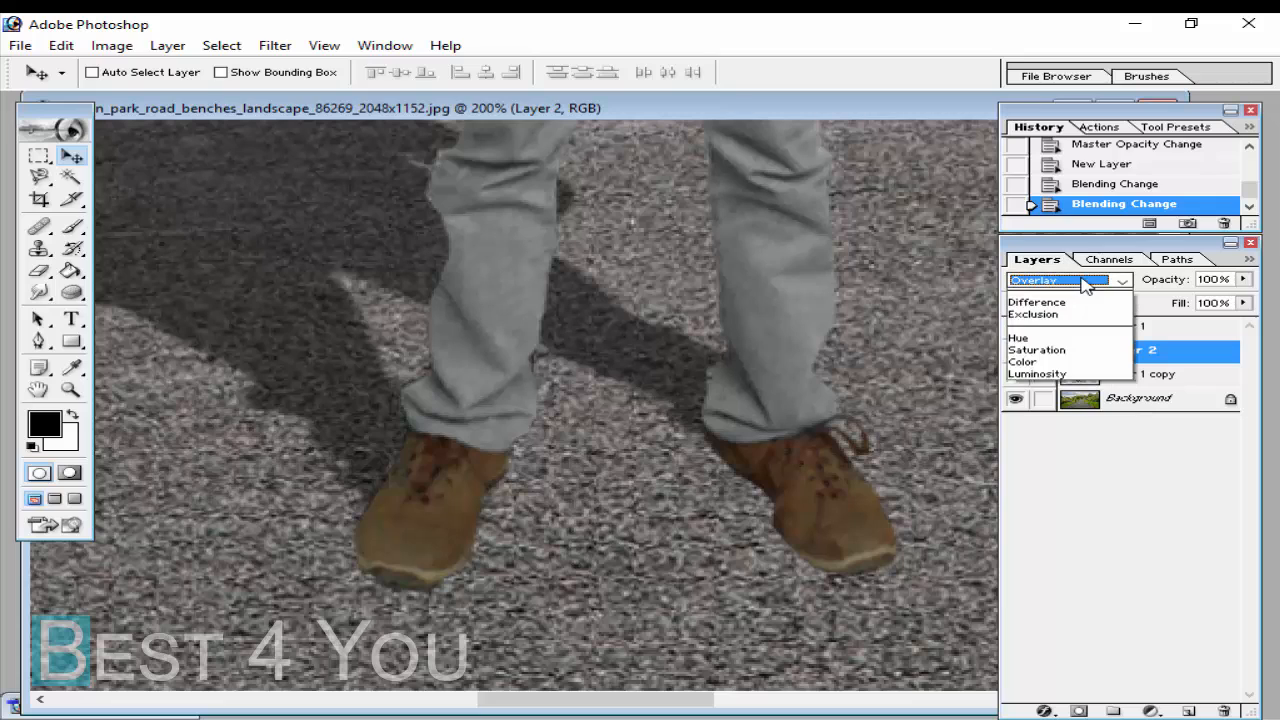
pyautogui.click(1062, 461)
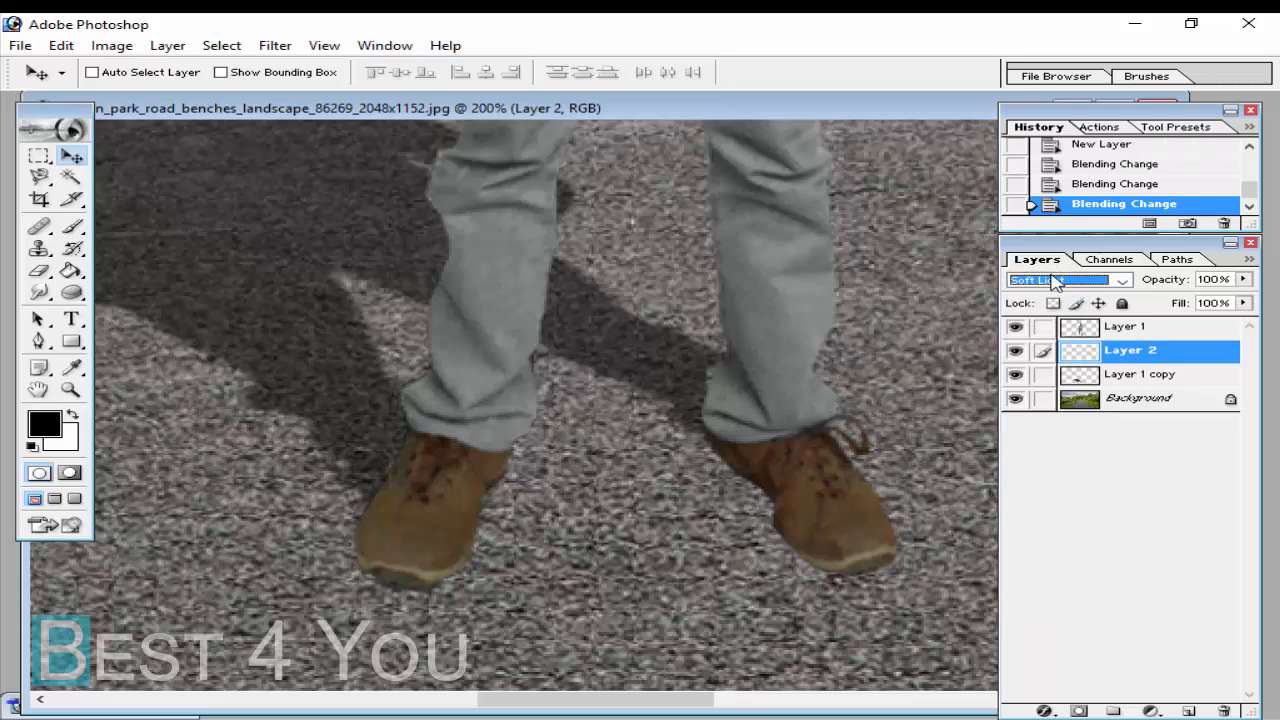
# Step: Activate the Brush tool with black (000000) as the foreground color
pyautogui.moveTo(603, 700); pyautogui.dragTo(564, 700)
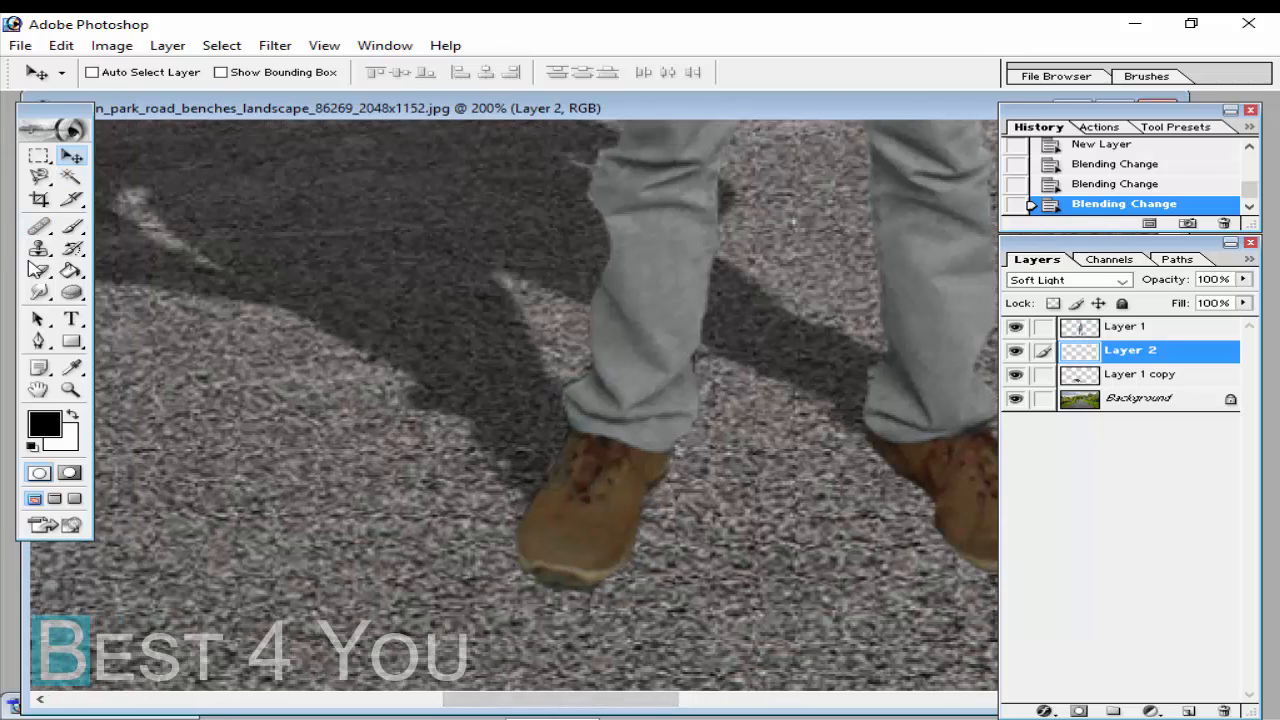
pyautogui.click(70, 230)
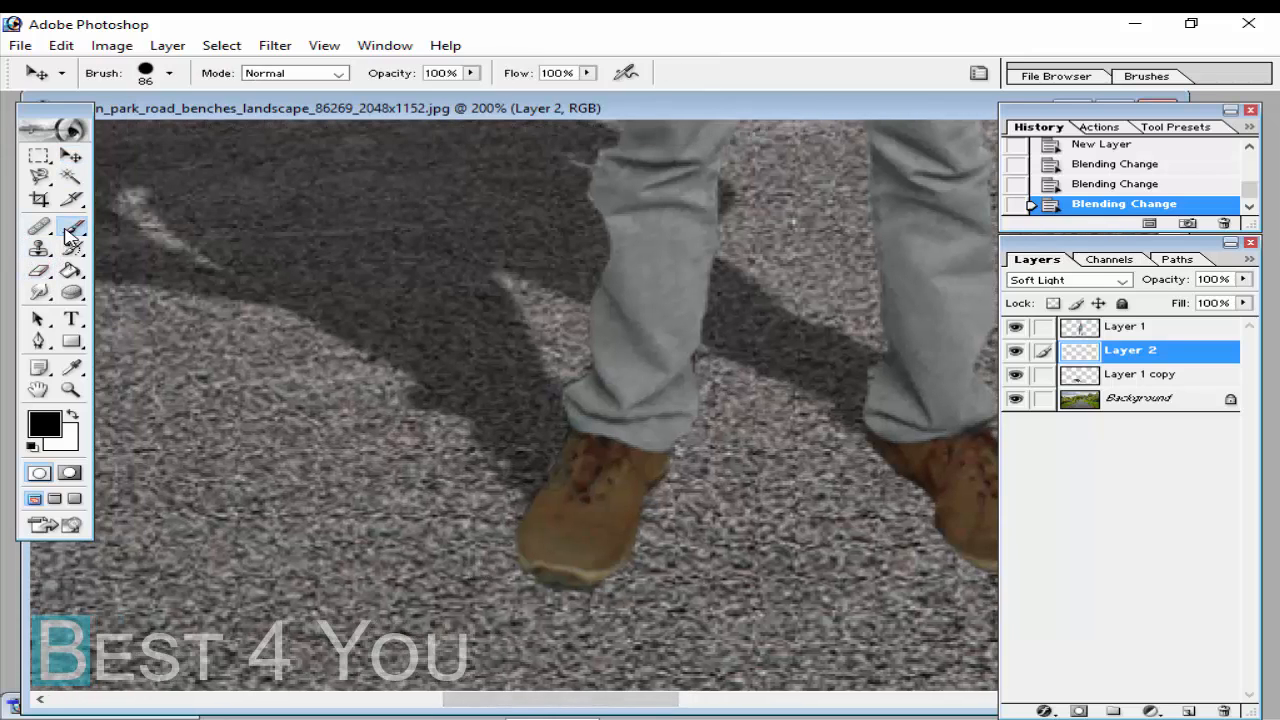
pyautogui.click(44, 424)
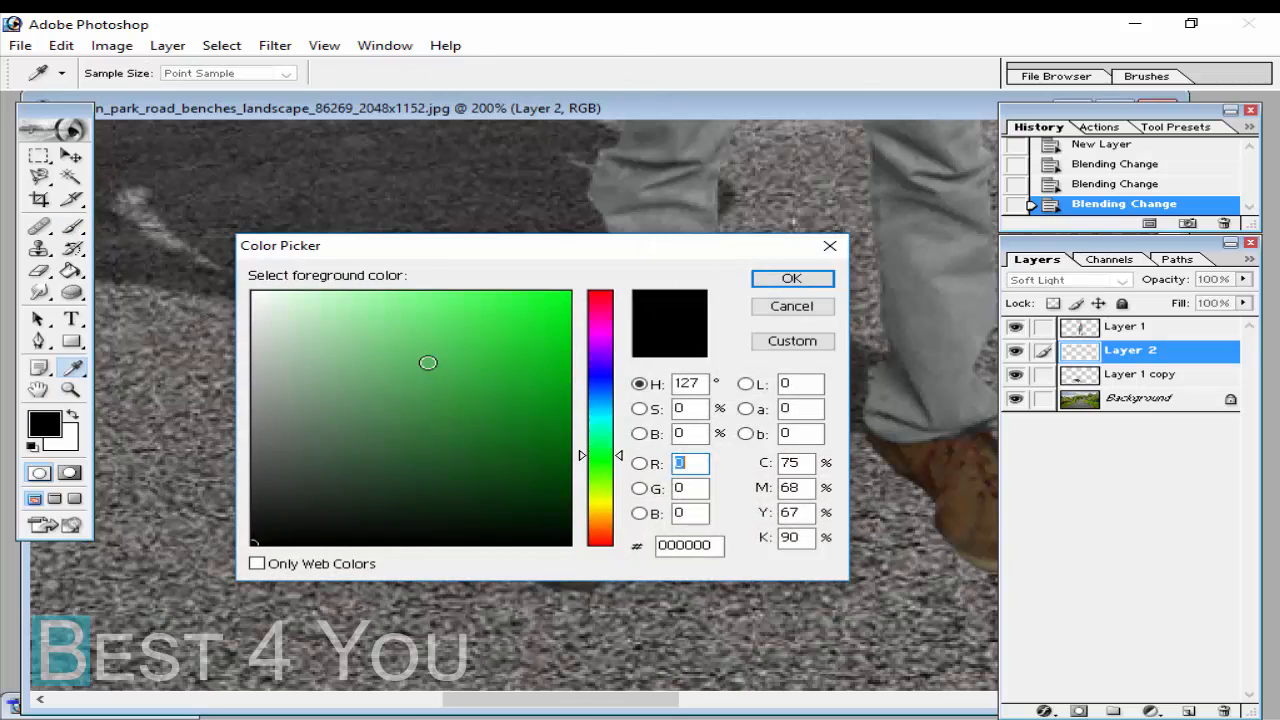
pyautogui.click(791, 278)
# Step: Pick the soft 75 px brush preset and reduce its diameter to 16 px
pyautogui.click(170, 73)
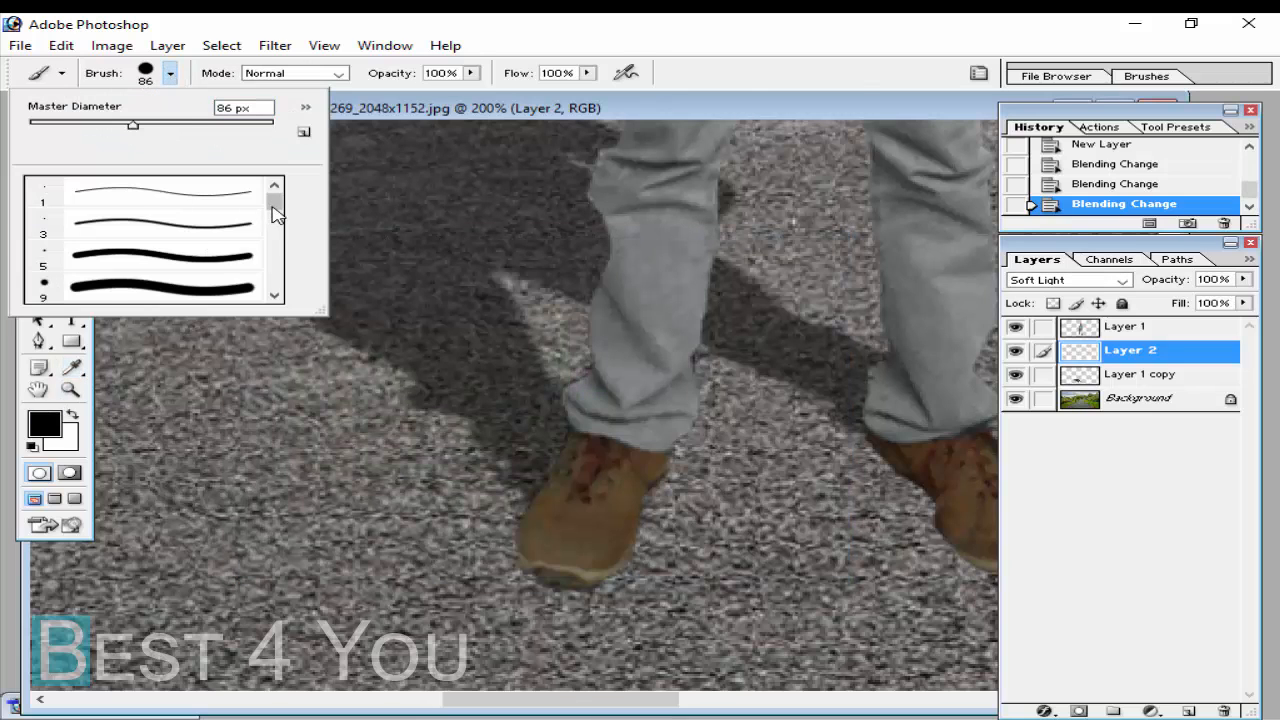
pyautogui.moveTo(275, 205); pyautogui.dragTo(268, 293)
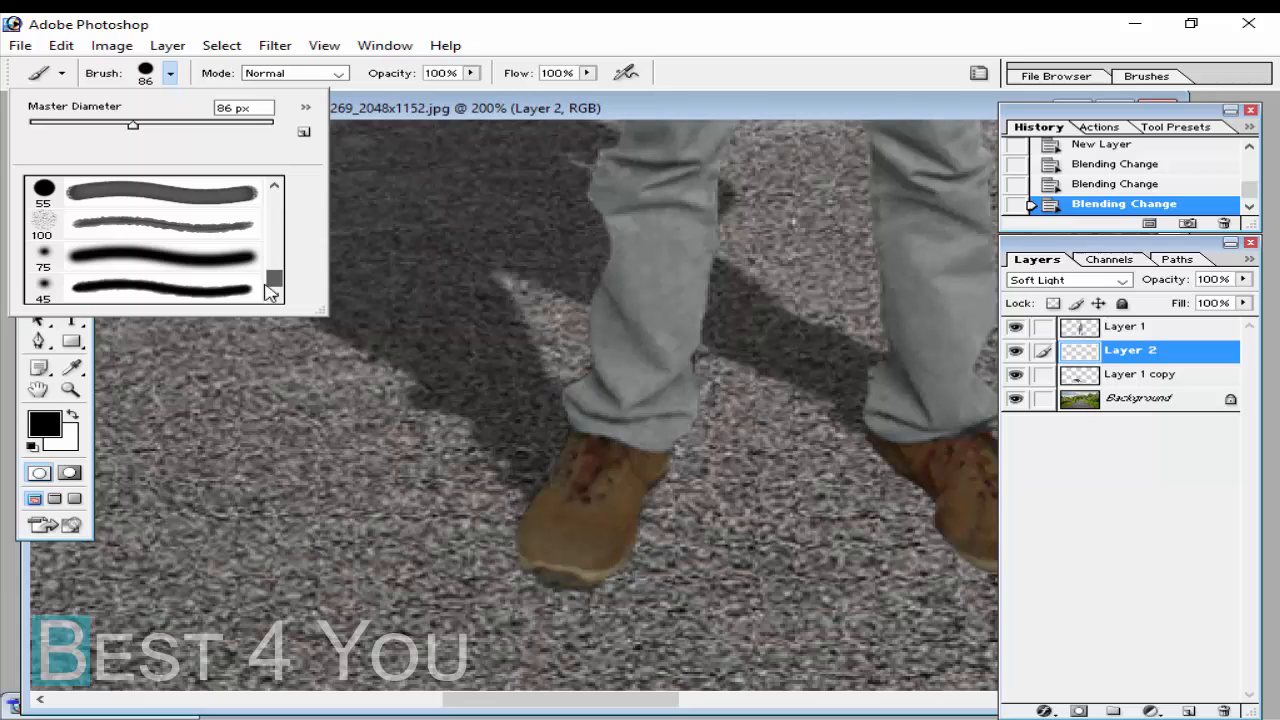
pyautogui.doubleClick(142, 277)
pyautogui.rightClick(598, 497)
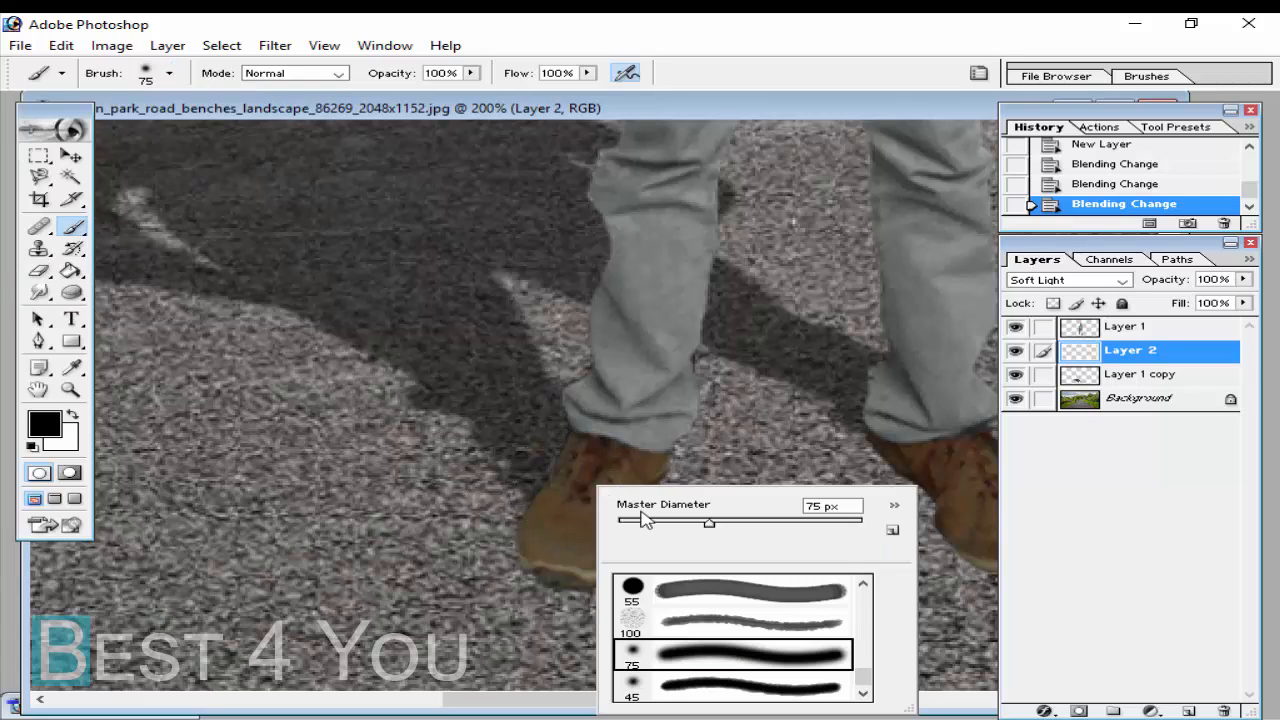
pyautogui.moveTo(680, 525)
pyautogui.mouseDown()
pyautogui.moveTo(610, 502)
pyautogui.moveTo(637, 524)
pyautogui.mouseUp()
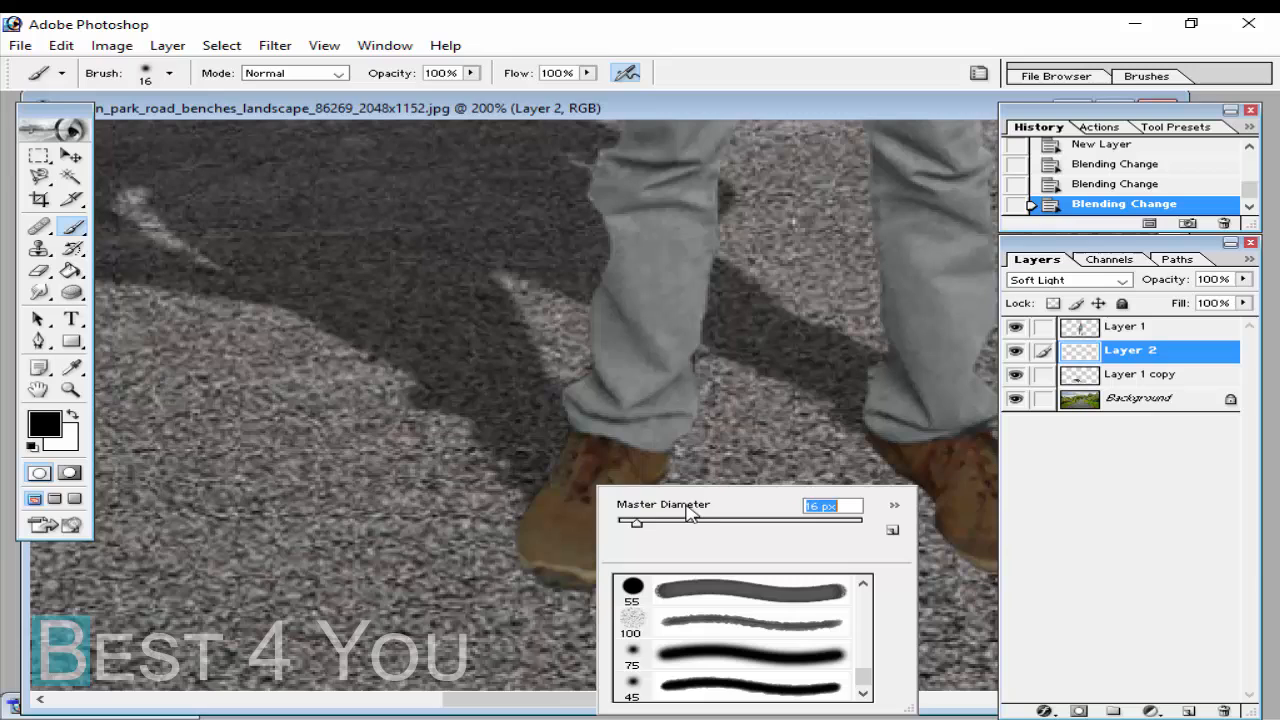
pyautogui.press('Return')
# Step: Browse the brush presets and try the soft round 100 px and 65 px brushes
pyautogui.click(170, 73)
pyautogui.scroll(8, 172, 218)
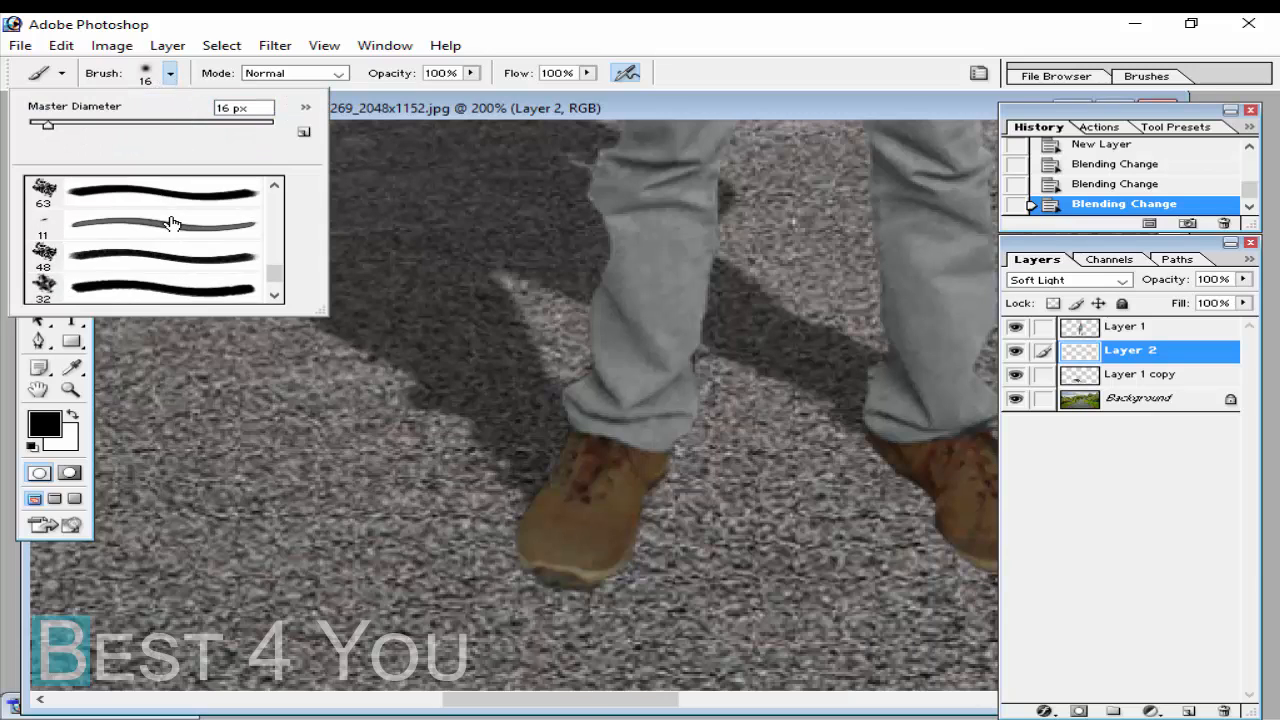
pyautogui.scroll(10, 180, 220)
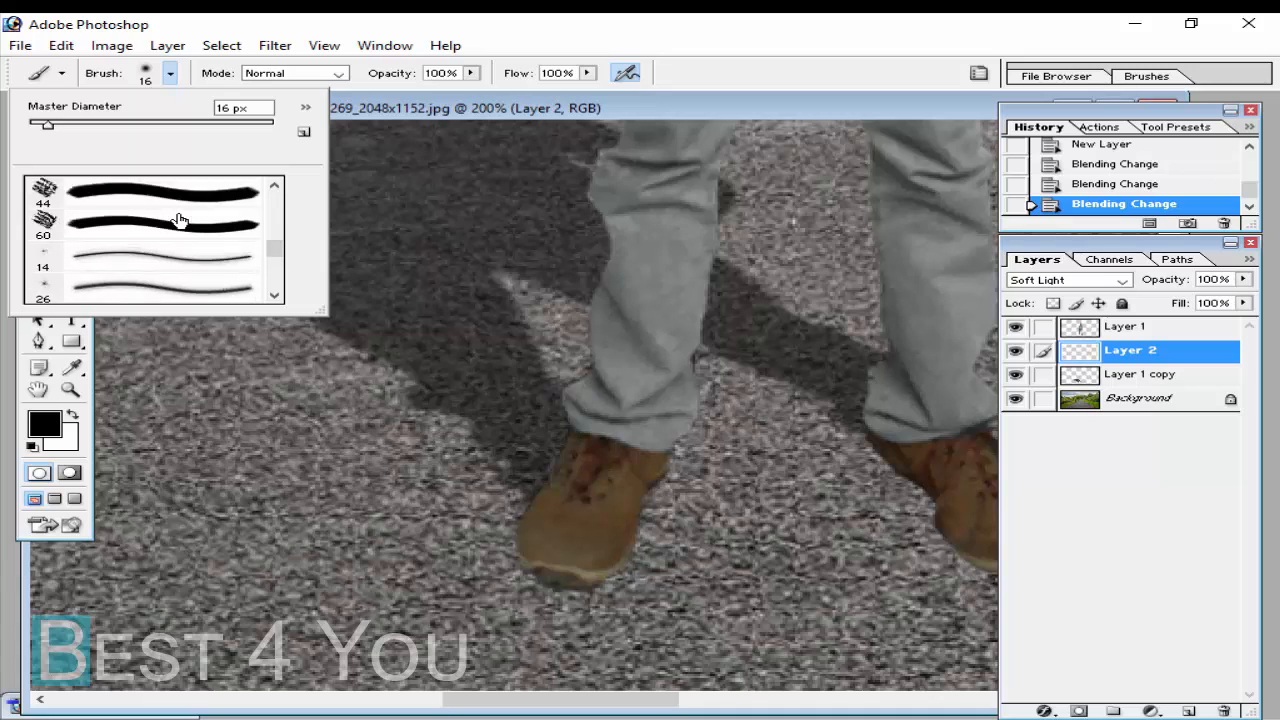
pyautogui.scroll(2, 180, 220)
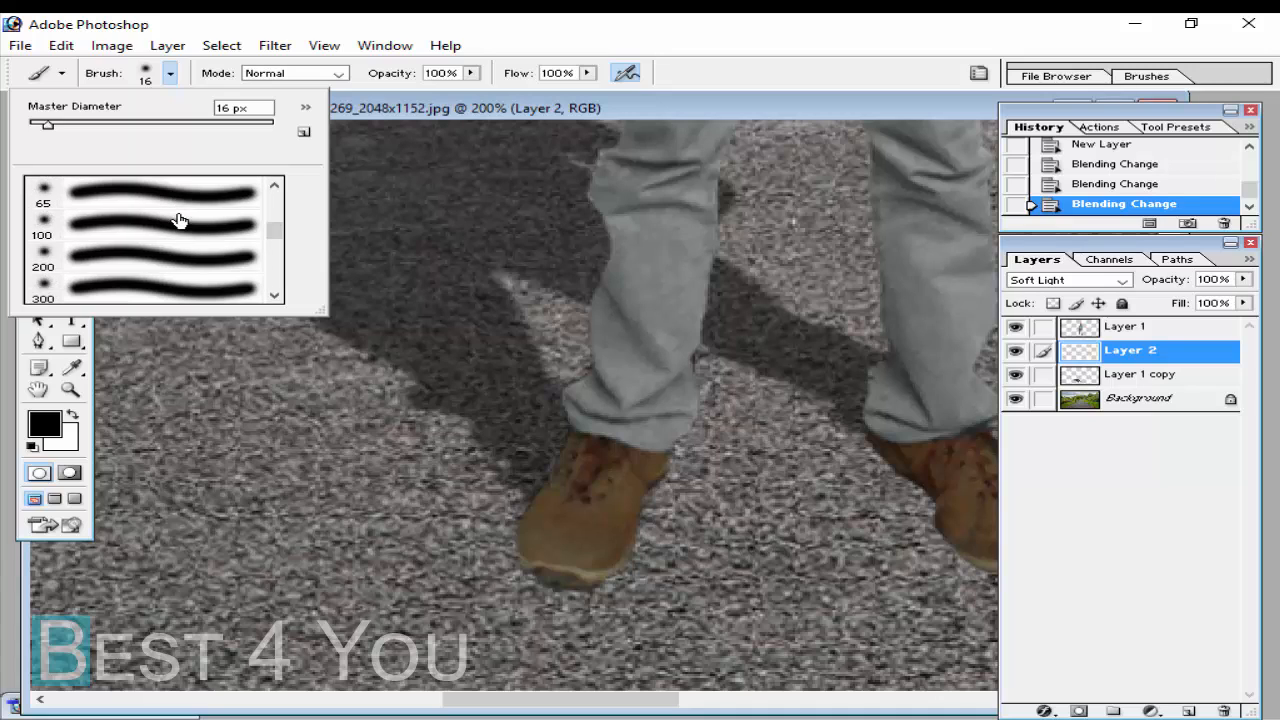
pyautogui.click(157, 221)
pyautogui.scroll(1, 157, 220)
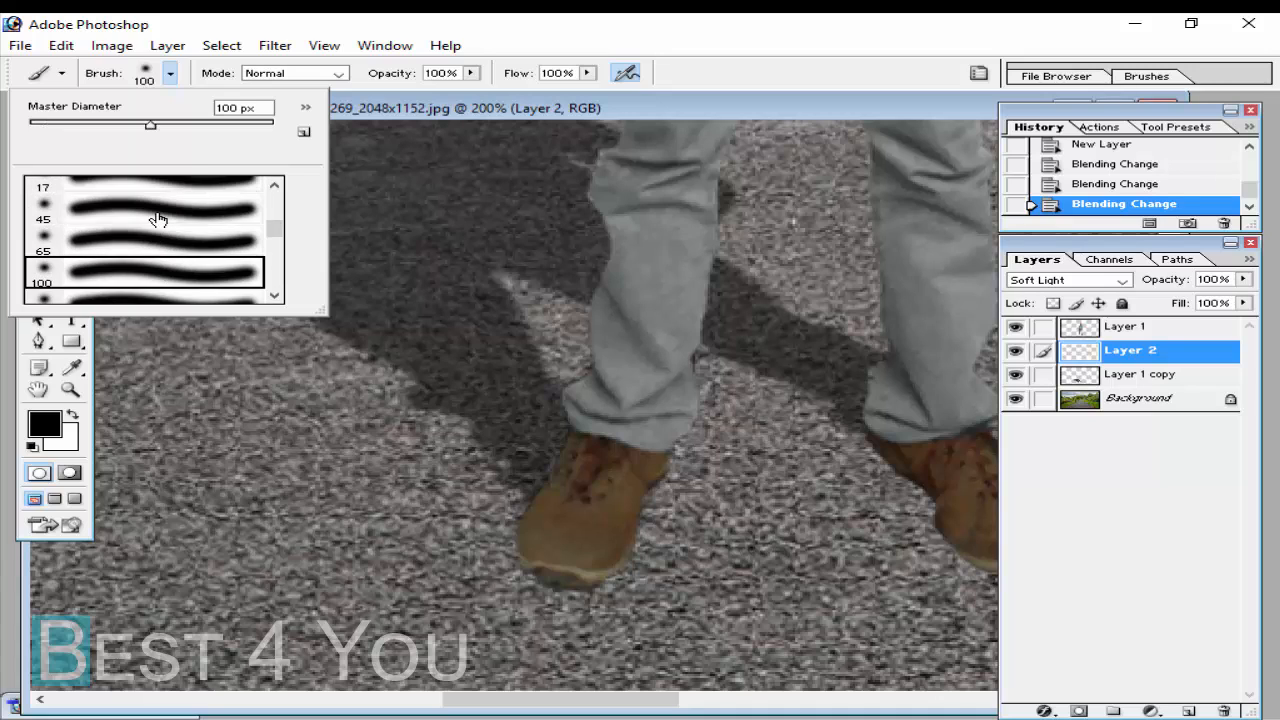
pyautogui.click(157, 219)
pyautogui.press('Return')
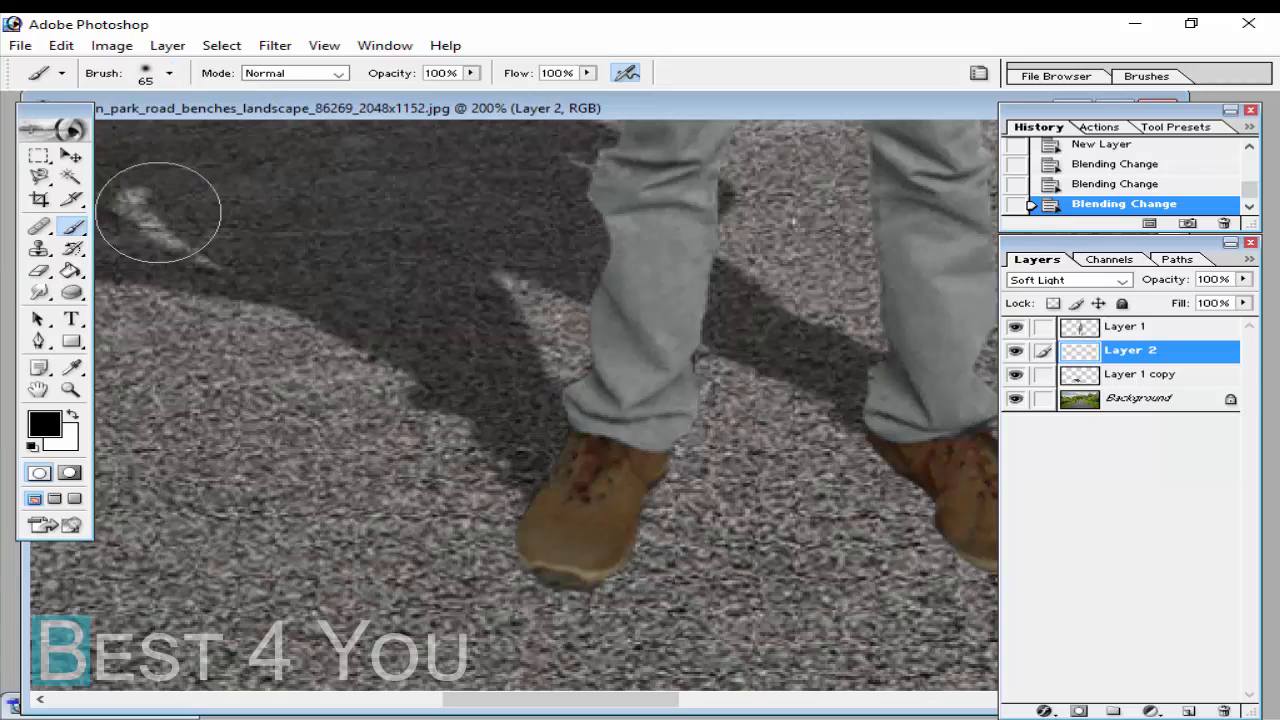
# Step: Switch the brush to the soft round 17 px preset
pyautogui.click(169, 74)
pyautogui.scroll(1, 113, 249)
pyautogui.click(130, 208)
pyautogui.press('Return')
pyautogui.click(170, 74)
pyautogui.scroll(1, 113, 178)
pyautogui.click(110, 212)
pyautogui.press('Return')
# Step: Try black brush strokes on the path beside and between the shoes on Layer 2, and revert them in the history
pyautogui.click(743, 511)
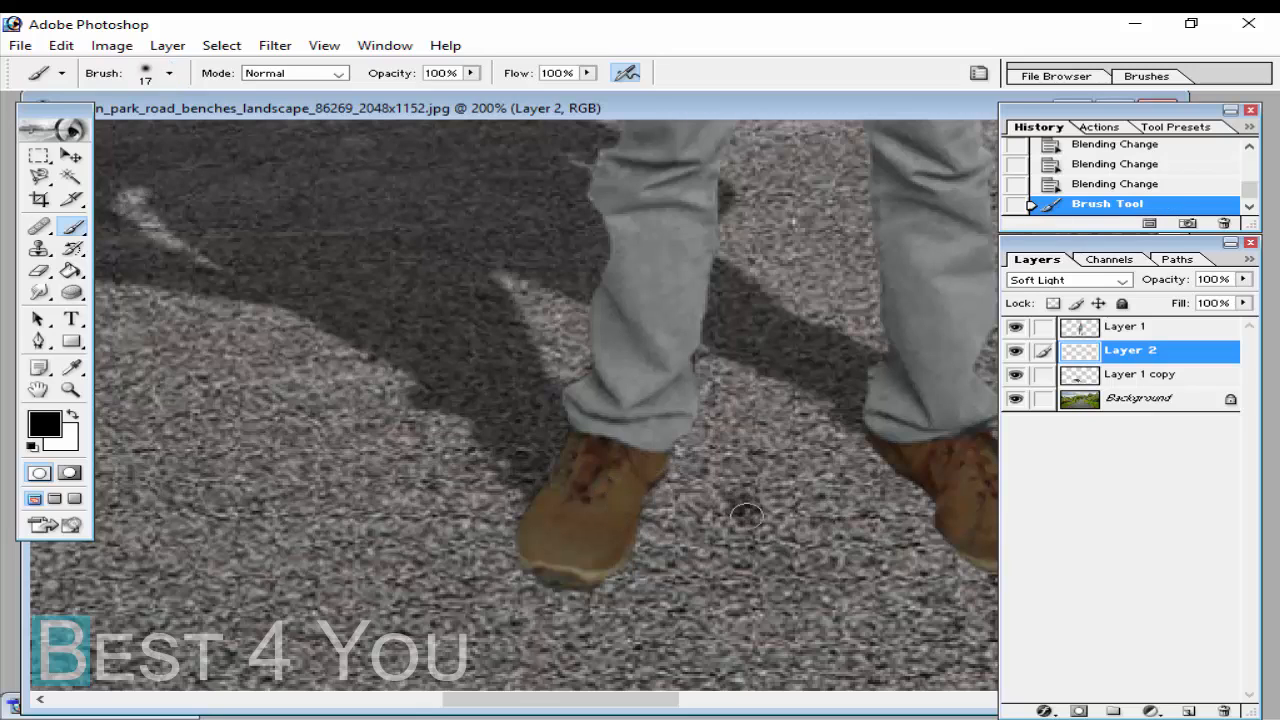
pyautogui.click(754, 560)
pyautogui.moveTo(818, 560)
pyautogui.mouseDown()
pyautogui.moveTo(879, 552)
pyautogui.moveTo(811, 542)
pyautogui.moveTo(819, 526)
pyautogui.moveTo(491, 470)
pyautogui.moveTo(560, 449)
pyautogui.mouseUp()
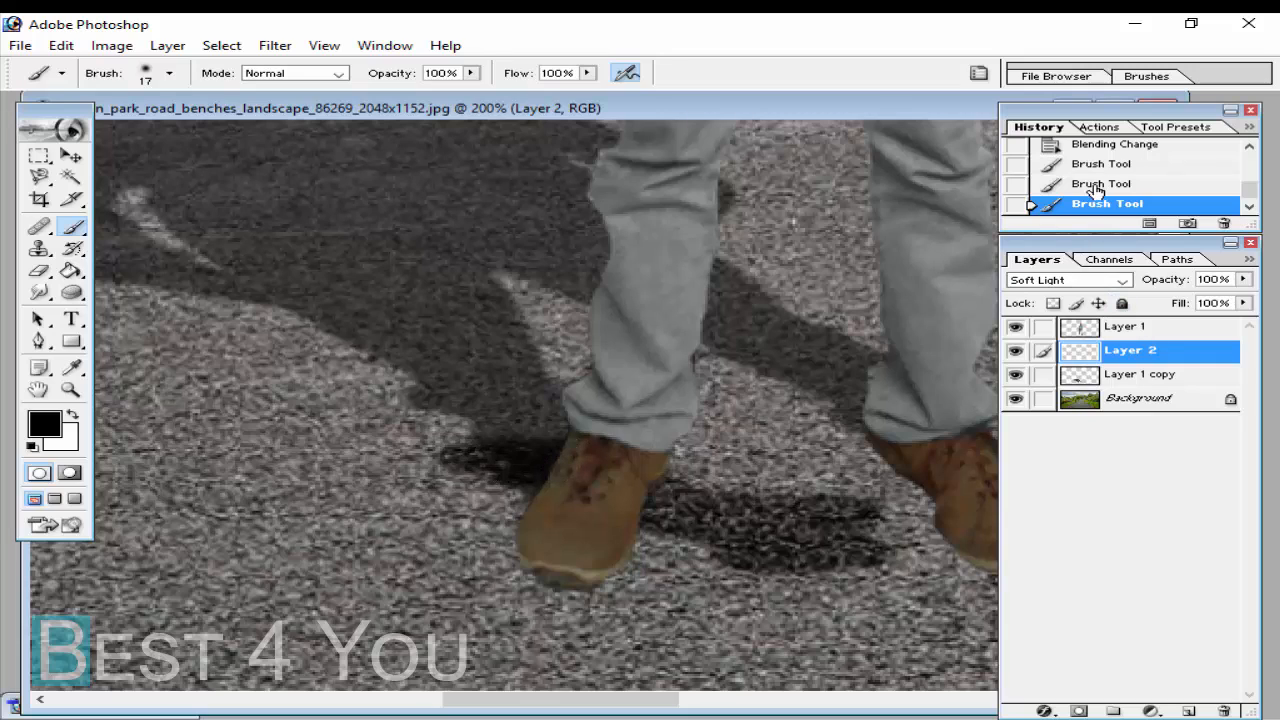
pyautogui.click(1115, 146)
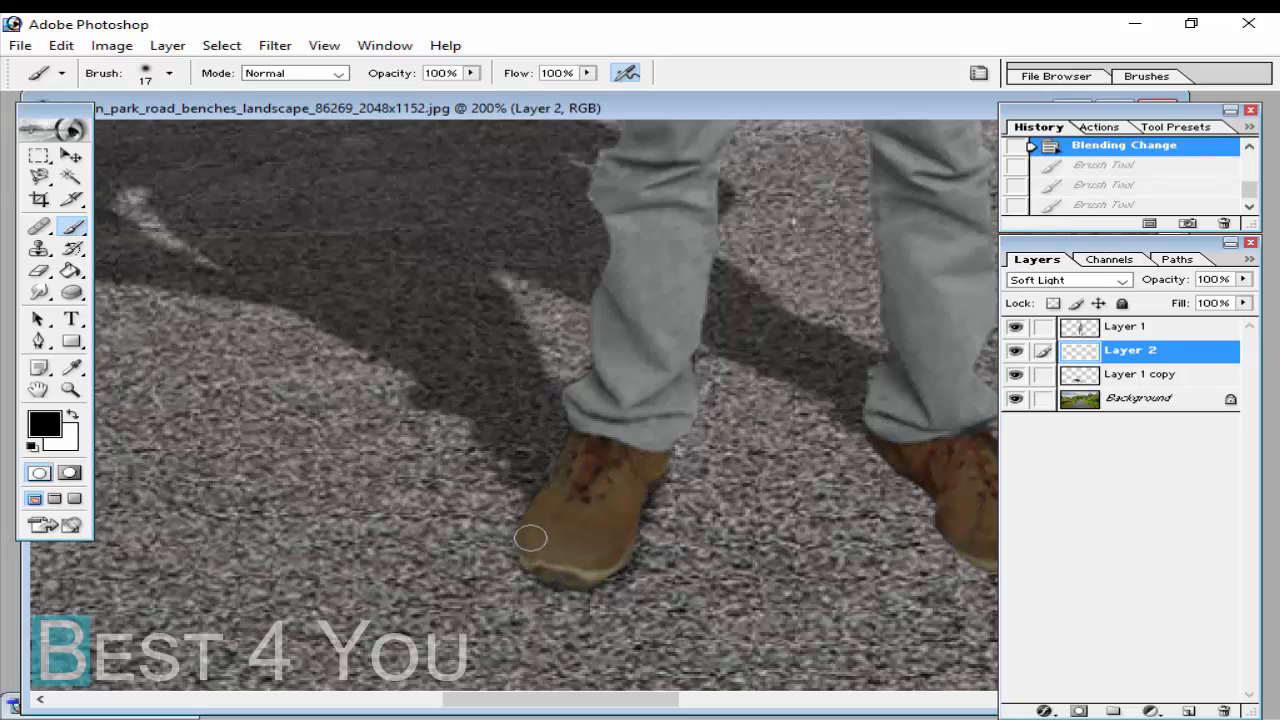
# Step: Paint a dark contact shadow on Layer 2 along the outer edge of the shoe nearer the bench and erase the excess
pyautogui.moveTo(526, 522); pyautogui.dragTo(519, 464)
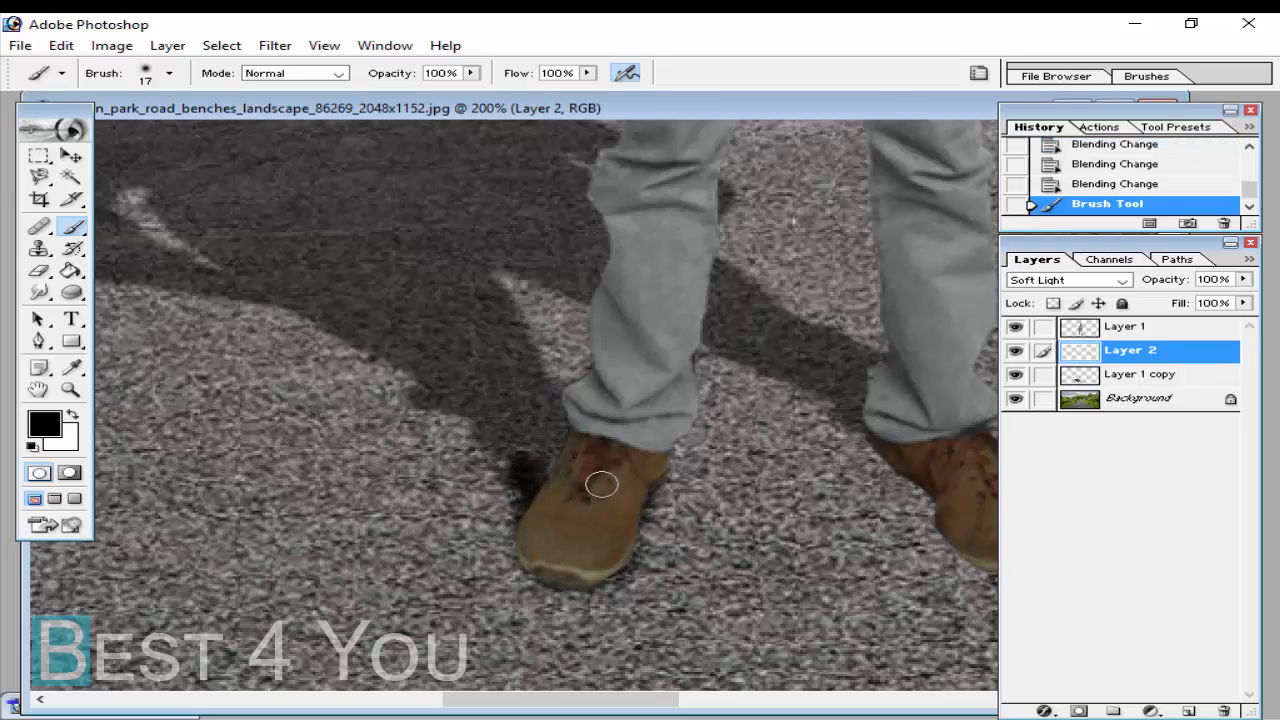
pyautogui.click(38, 272)
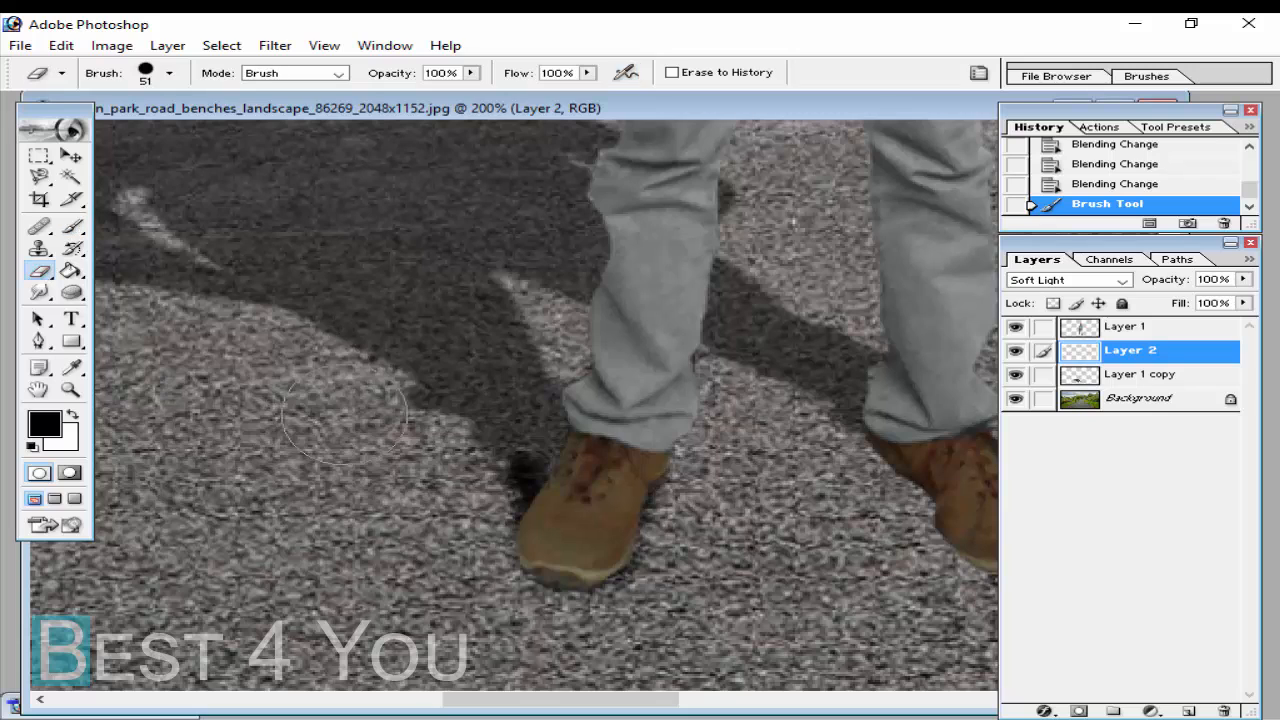
pyautogui.moveTo(500, 451); pyautogui.dragTo(502, 443)
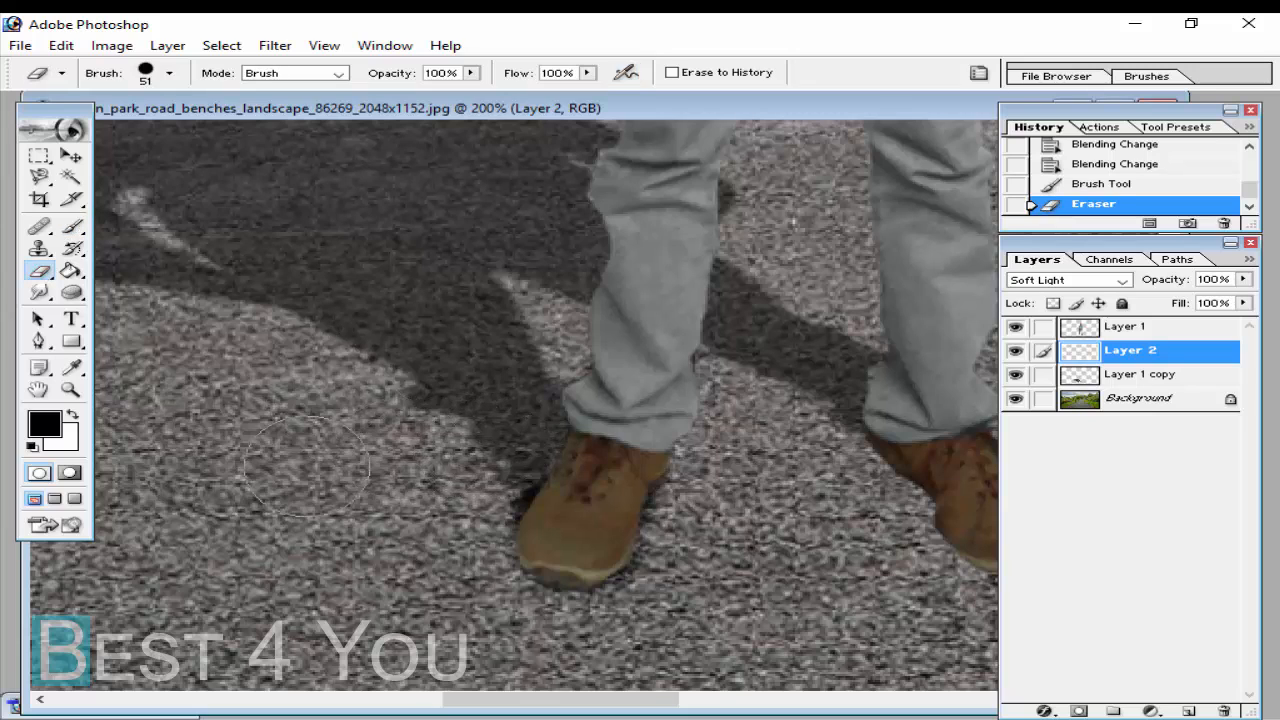
# Step: Paint black around the sole and toe of the shoe nearer the bench on Layer 2, checking the strokes with Layer 1 hidden and shown
pyautogui.click(39, 272)
pyautogui.click(71, 226)
pyautogui.moveTo(517, 529)
pyautogui.mouseDown()
pyautogui.moveTo(540, 560)
pyautogui.moveTo(641, 548)
pyautogui.mouseUp()
pyautogui.click(1016, 327)
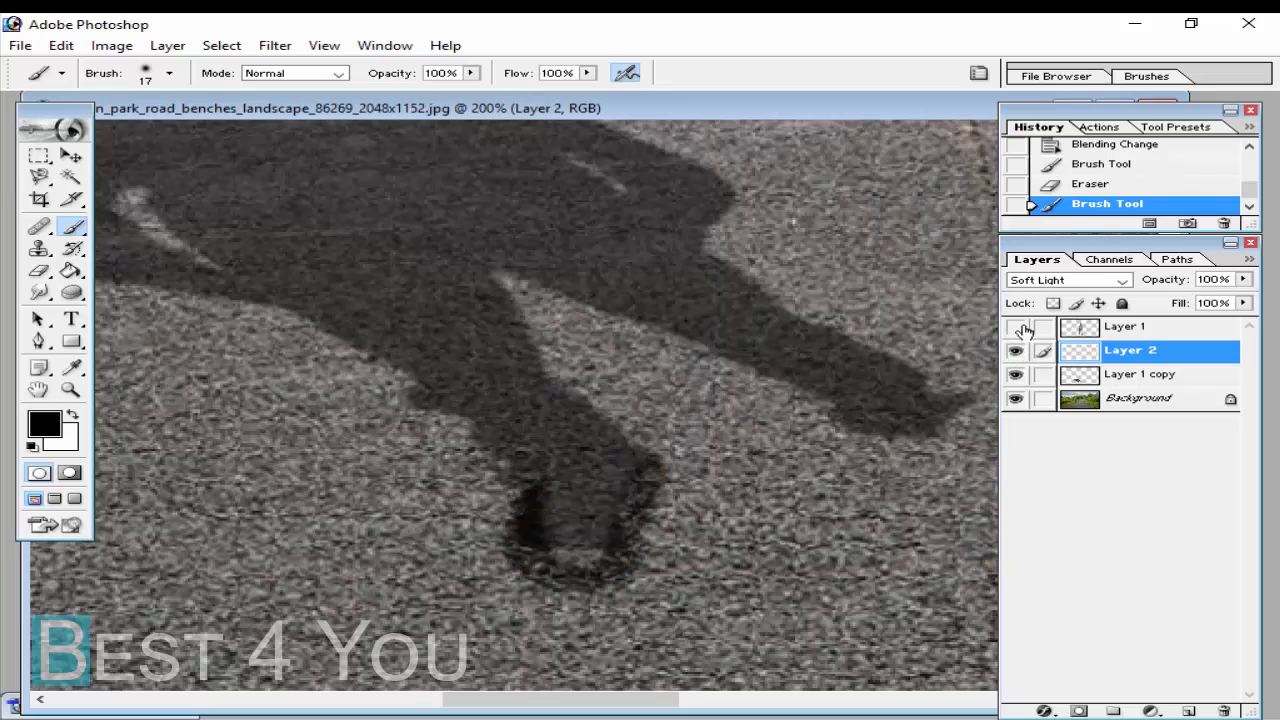
pyautogui.click(1016, 327)
pyautogui.click(1016, 327)
pyautogui.click(1016, 327)
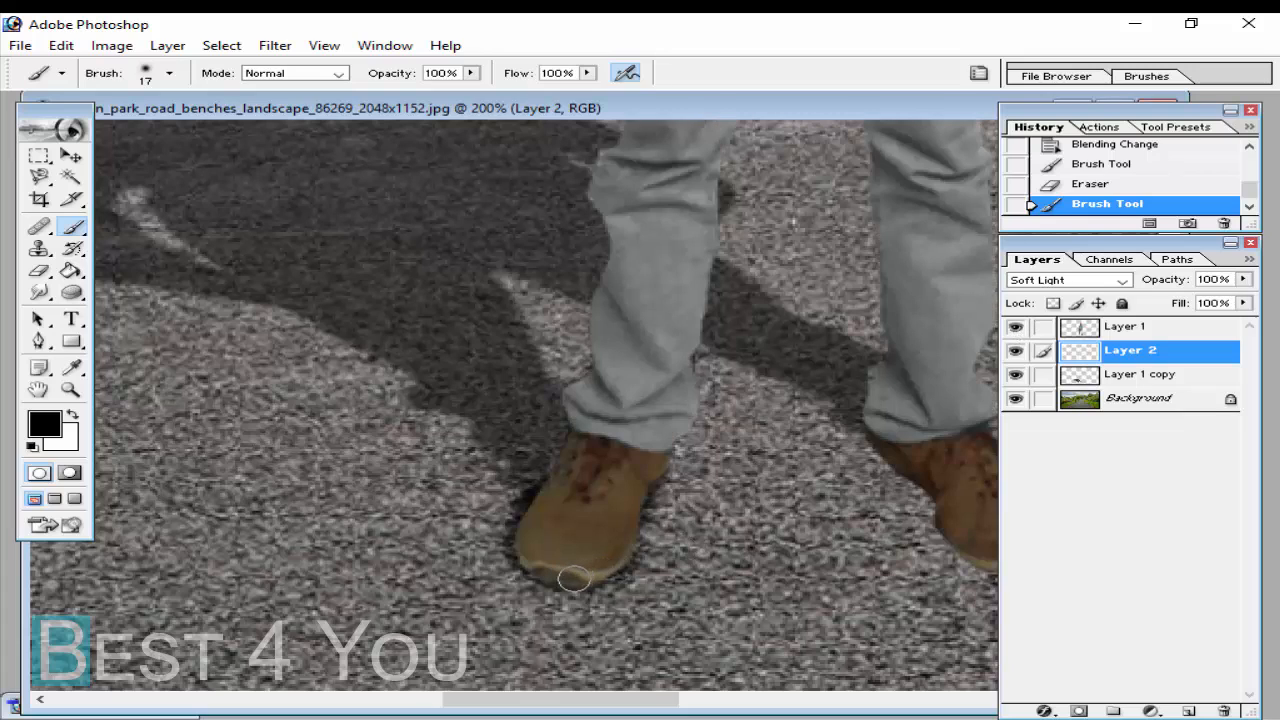
pyautogui.moveTo(554, 580); pyautogui.dragTo(518, 560)
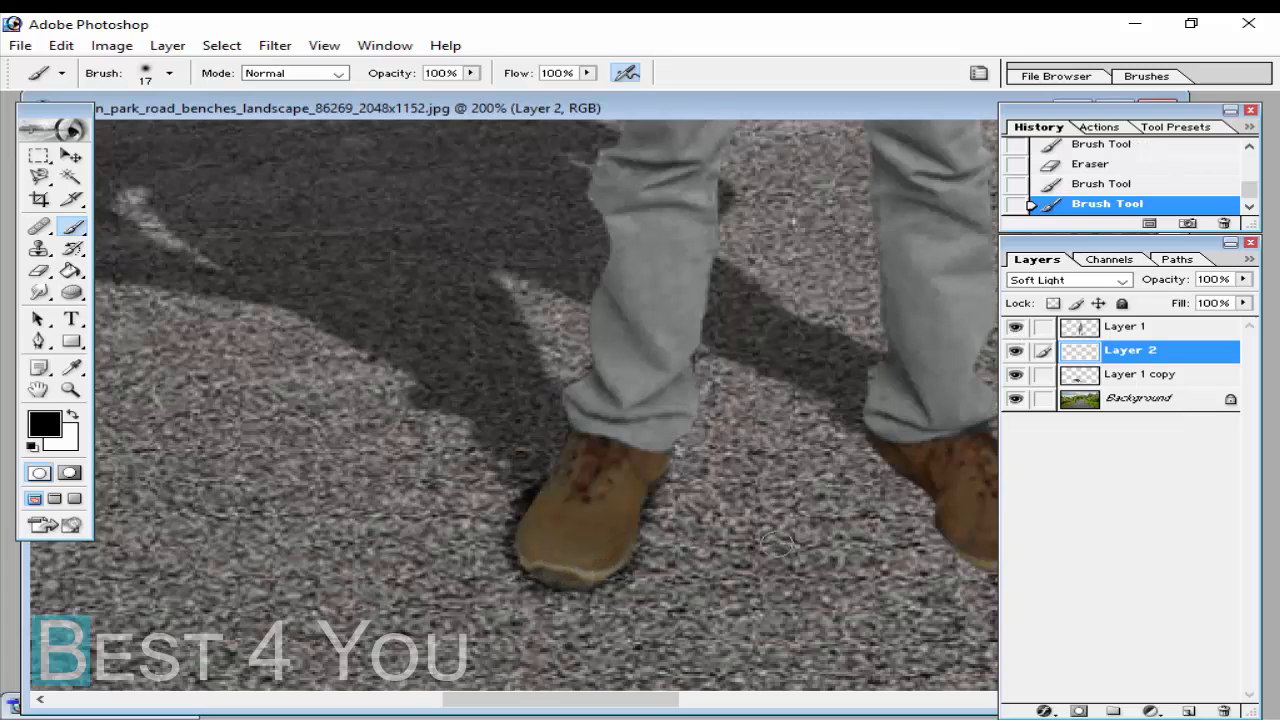
# Step: Paint a matching black contact shadow around the heel and sole of the other shoe on Layer 2
pyautogui.moveTo(505, 707); pyautogui.dragTo(569, 706)
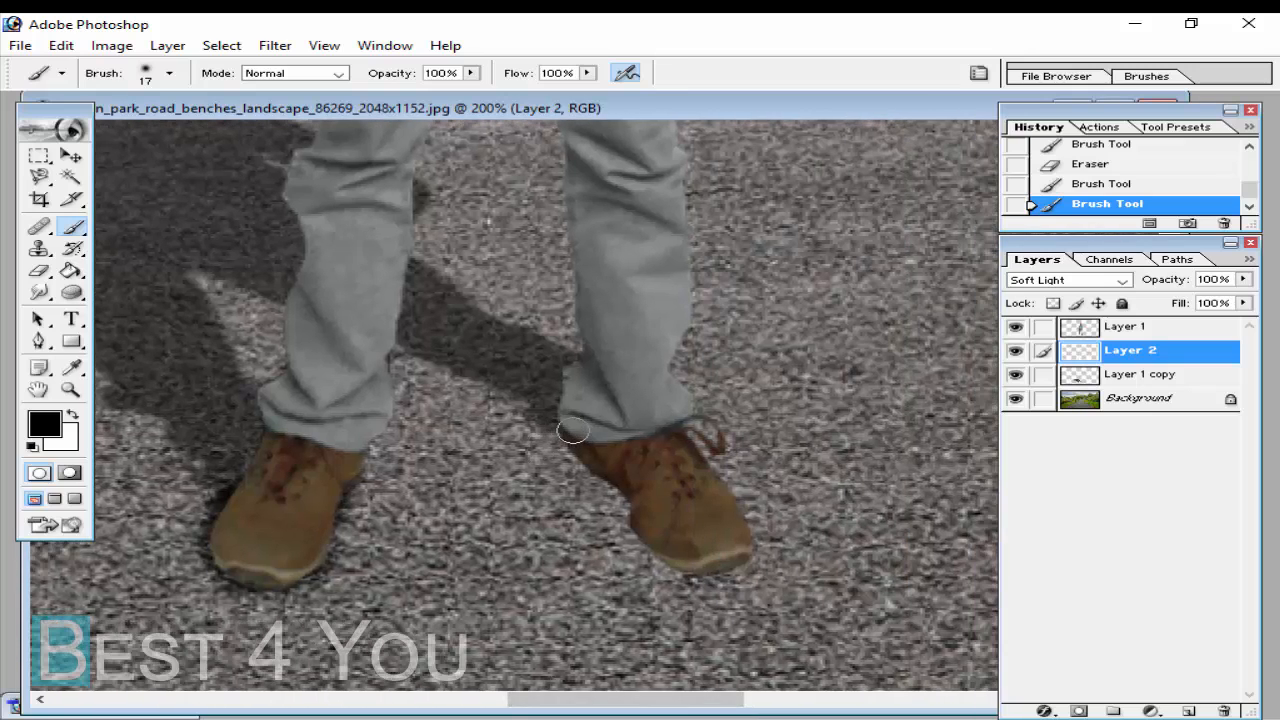
pyautogui.moveTo(569, 440)
pyautogui.mouseDown()
pyautogui.moveTo(591, 451)
pyautogui.moveTo(531, 404)
pyautogui.mouseUp()
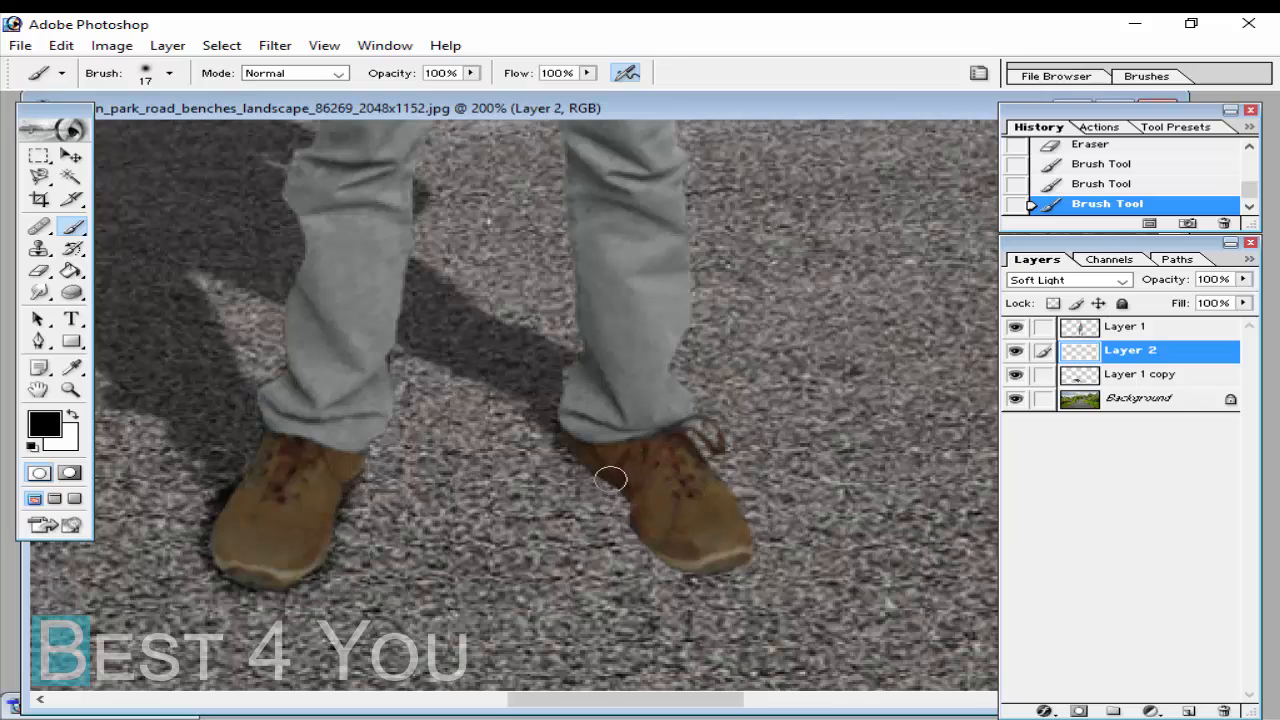
pyautogui.moveTo(587, 464)
pyautogui.mouseDown()
pyautogui.moveTo(625, 488)
pyautogui.moveTo(673, 553)
pyautogui.moveTo(707, 565)
pyautogui.moveTo(739, 551)
pyautogui.moveTo(704, 552)
pyautogui.moveTo(646, 525)
pyautogui.moveTo(691, 558)
pyautogui.moveTo(673, 564)
pyautogui.moveTo(682, 569)
pyautogui.moveTo(634, 527)
pyautogui.moveTo(625, 488)
pyautogui.moveTo(571, 441)
pyautogui.moveTo(584, 384)
pyautogui.mouseUp()
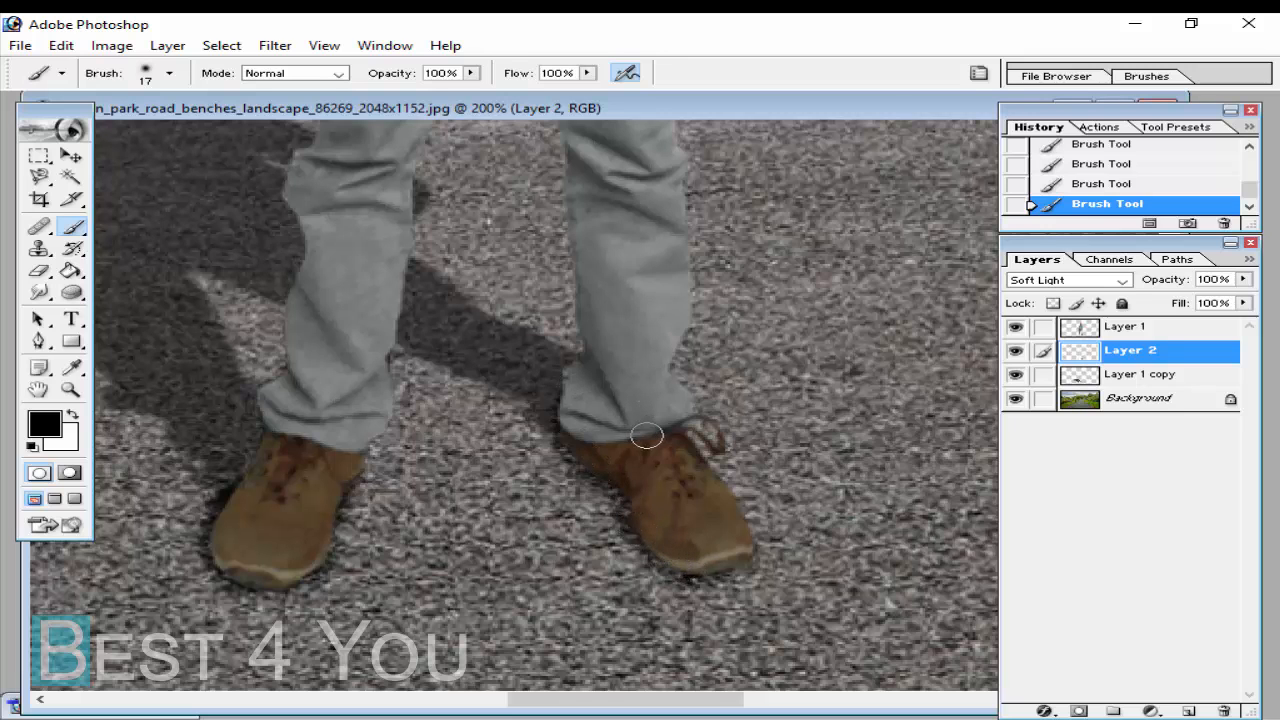
# Step: Review the whole composite at 50% zoom to judge how the man and his shadow sit on the path
pyautogui.hotkey('ctrl', '-')
pyautogui.hotkey('ctrl', '-')
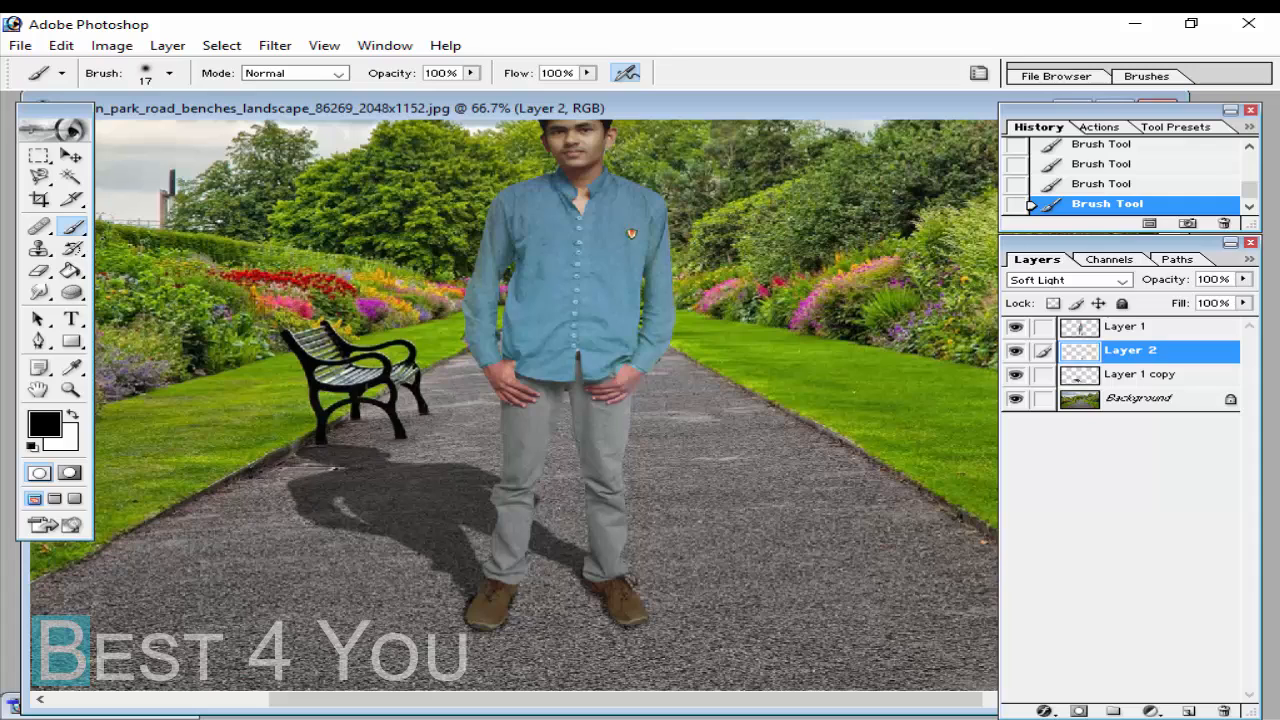
pyautogui.hotkey('ctrl', '-')
pyautogui.hotkey('ctrl', '+')
pyautogui.hotkey('ctrl', '-')
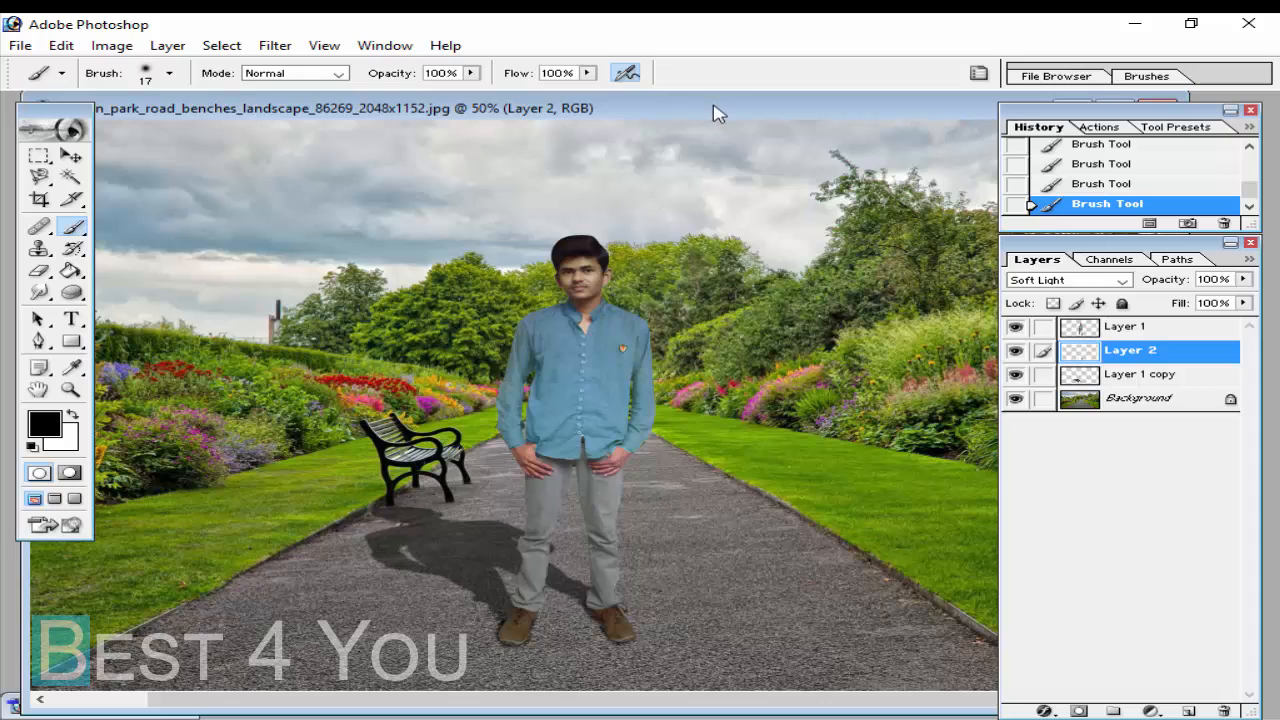
pyautogui.moveTo(718, 113)
pyautogui.mouseDown()
pyautogui.moveTo(517, 109)
pyautogui.moveTo(698, 103)
pyautogui.mouseUp()
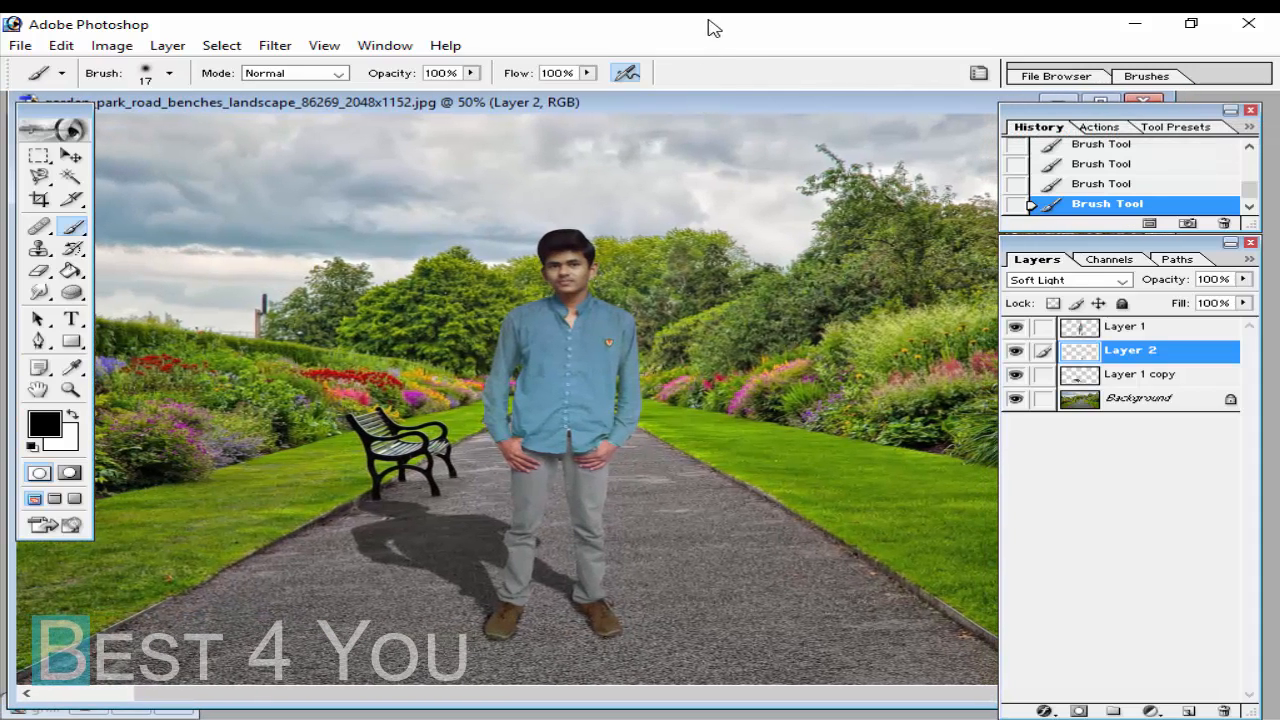
# Step: Compare the composite with Layer 2 hidden and shown, and lower Layer 2's opacity to 74%
pyautogui.click(1015, 353)
pyautogui.click(1015, 353)
pyautogui.click(1015, 353)
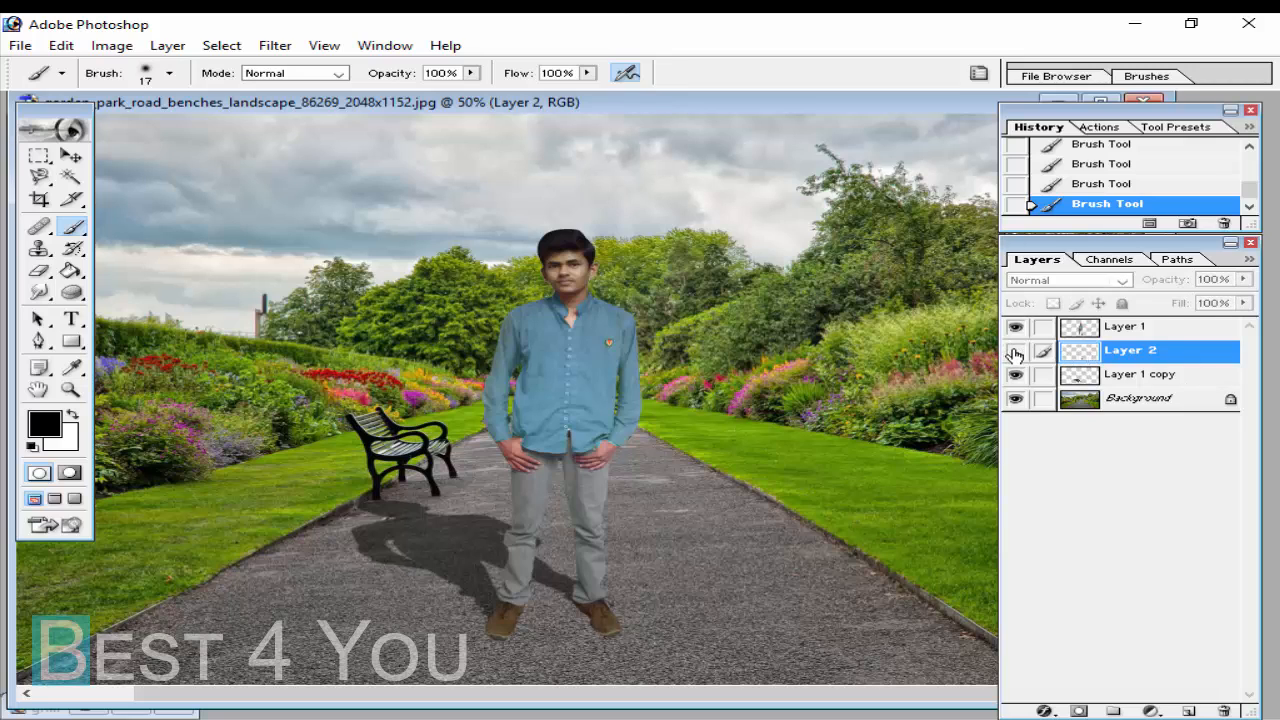
pyautogui.click(1015, 353)
pyautogui.click(1242, 280)
pyautogui.moveTo(1243, 290); pyautogui.dragTo(1203, 303)
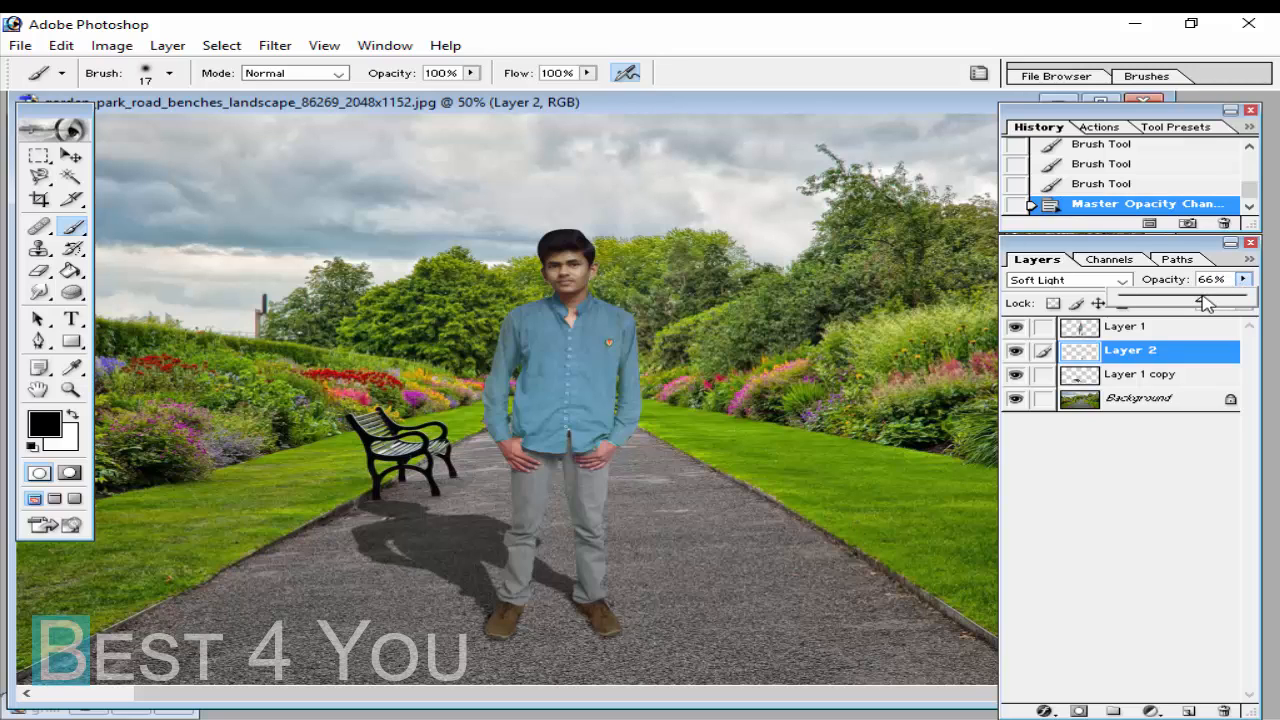
pyautogui.moveTo(1213, 303); pyautogui.dragTo(1215, 303)
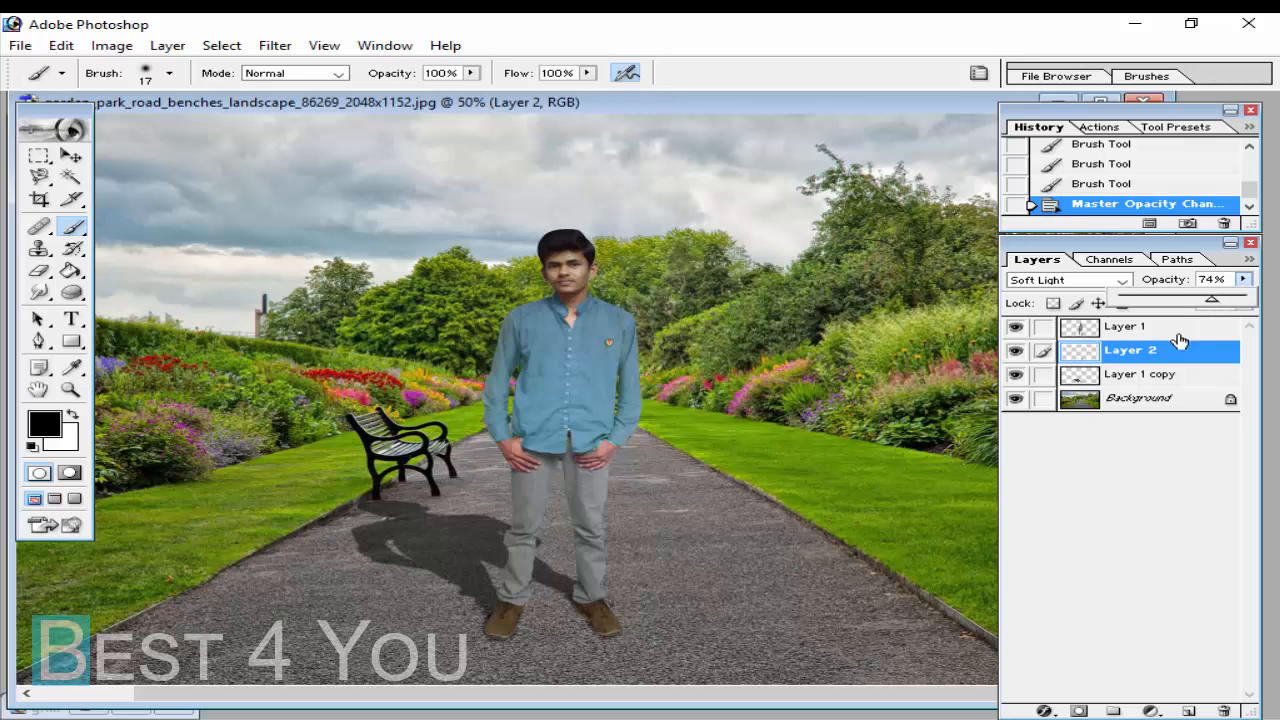
pyautogui.click(1140, 525)
# Step: Soften the contact shadows on Layer 2 with a Gaussian Blur of 1.0 pixel radius
pyautogui.click(1108, 330)
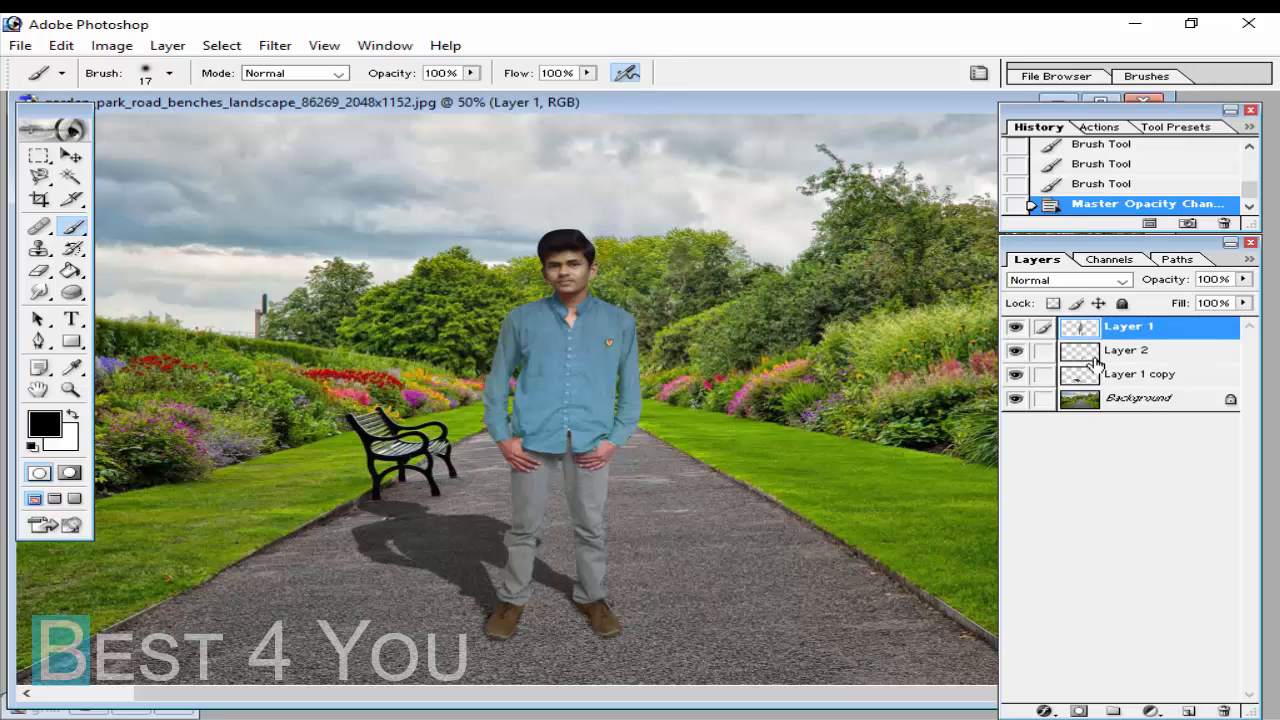
pyautogui.click(1097, 358)
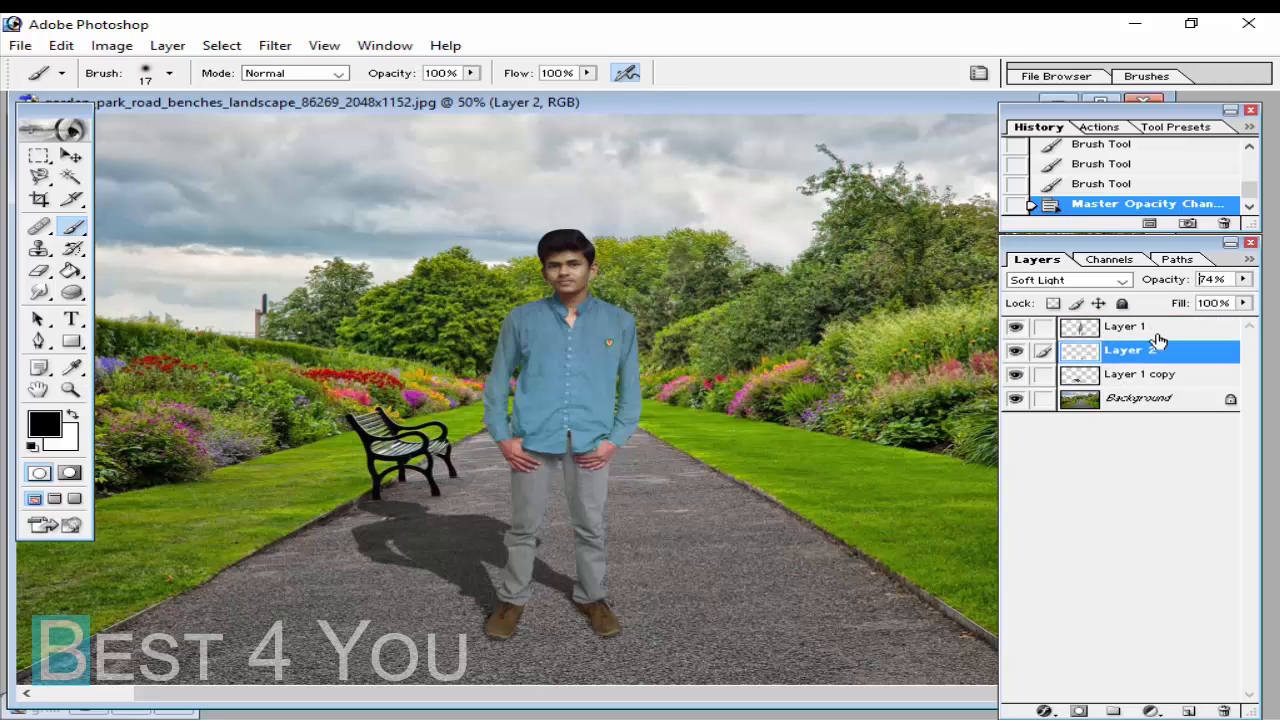
pyautogui.click(275, 45)
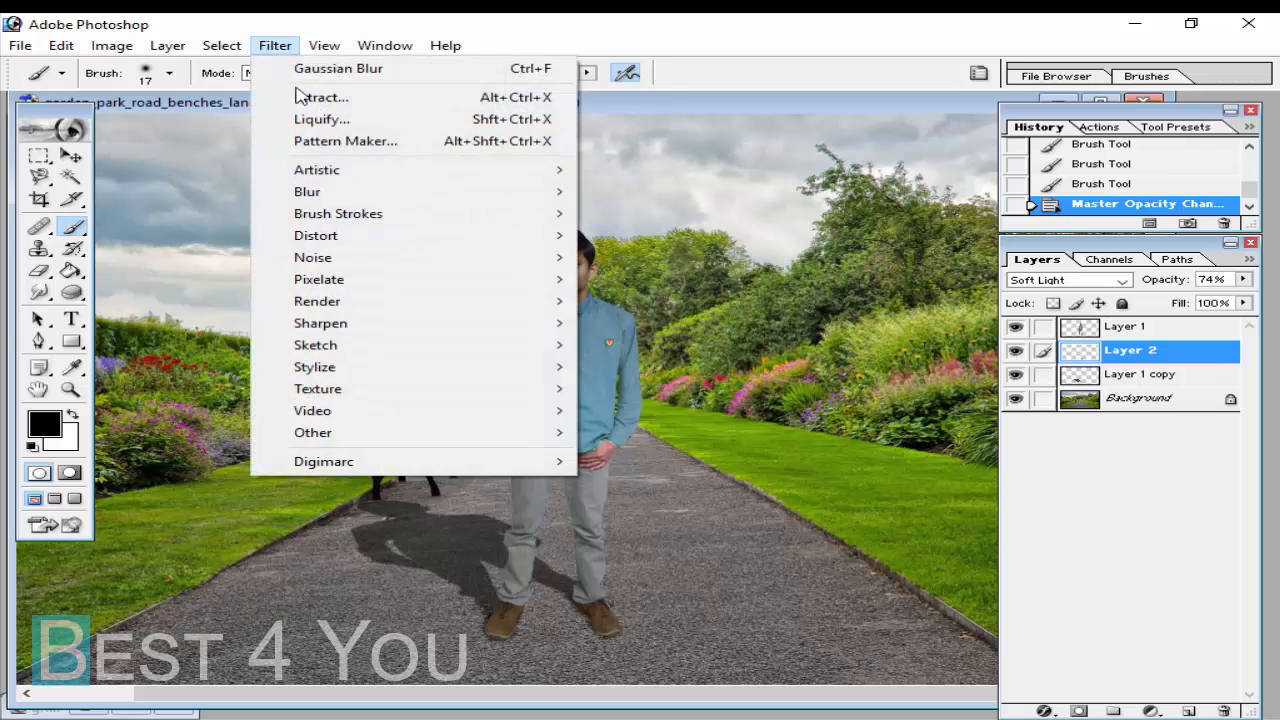
pyautogui.moveTo(320, 192)
pyautogui.click(662, 235)
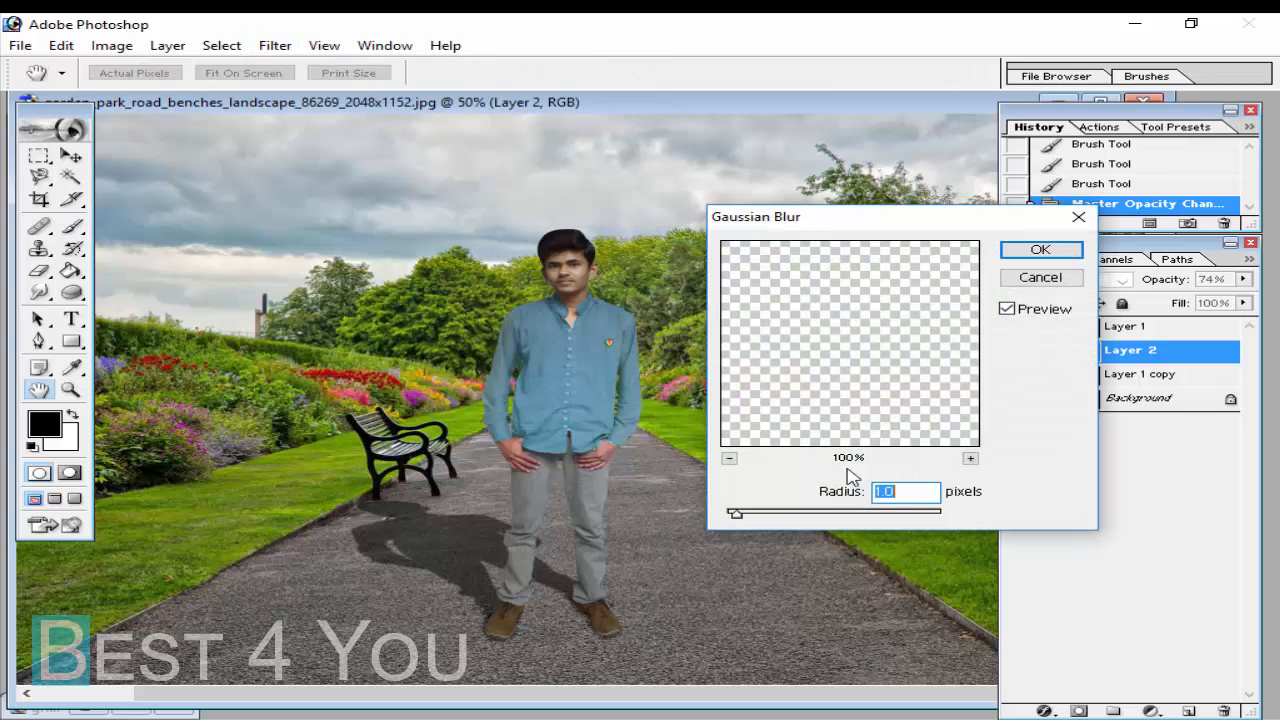
pyautogui.click(1014, 253)
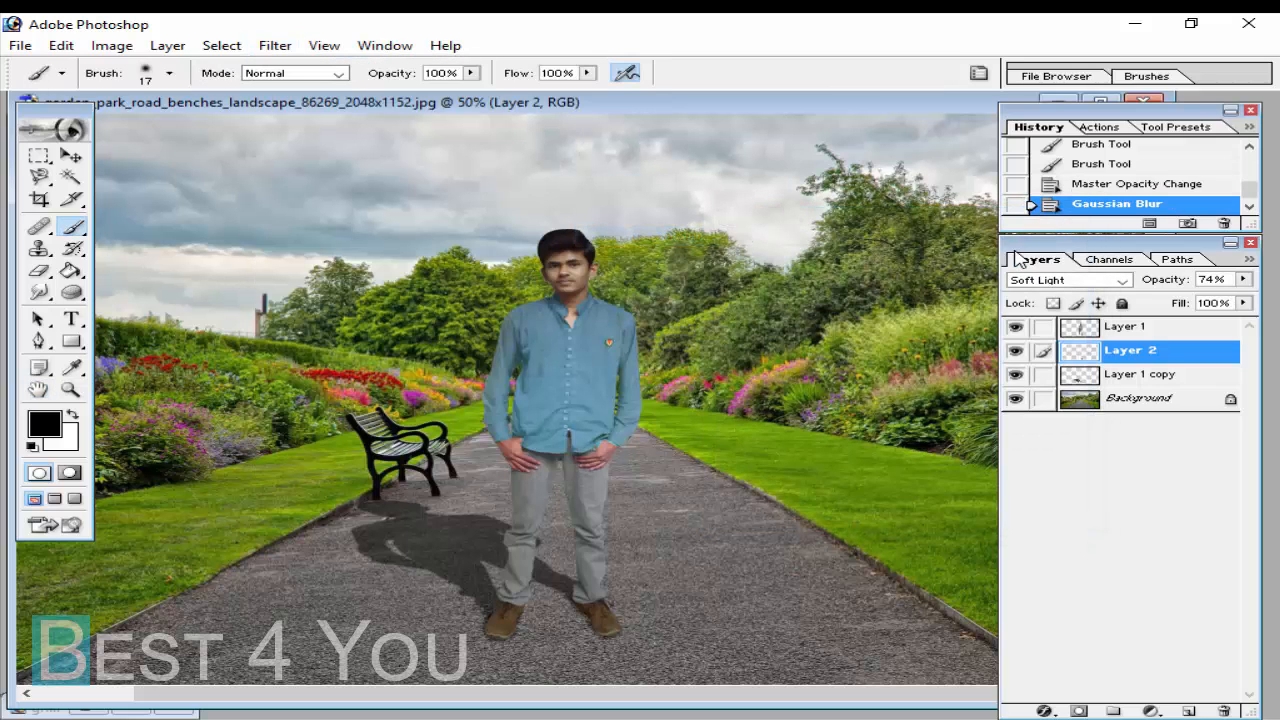
pyautogui.moveTo(670, 95); pyautogui.dragTo(662, 91)
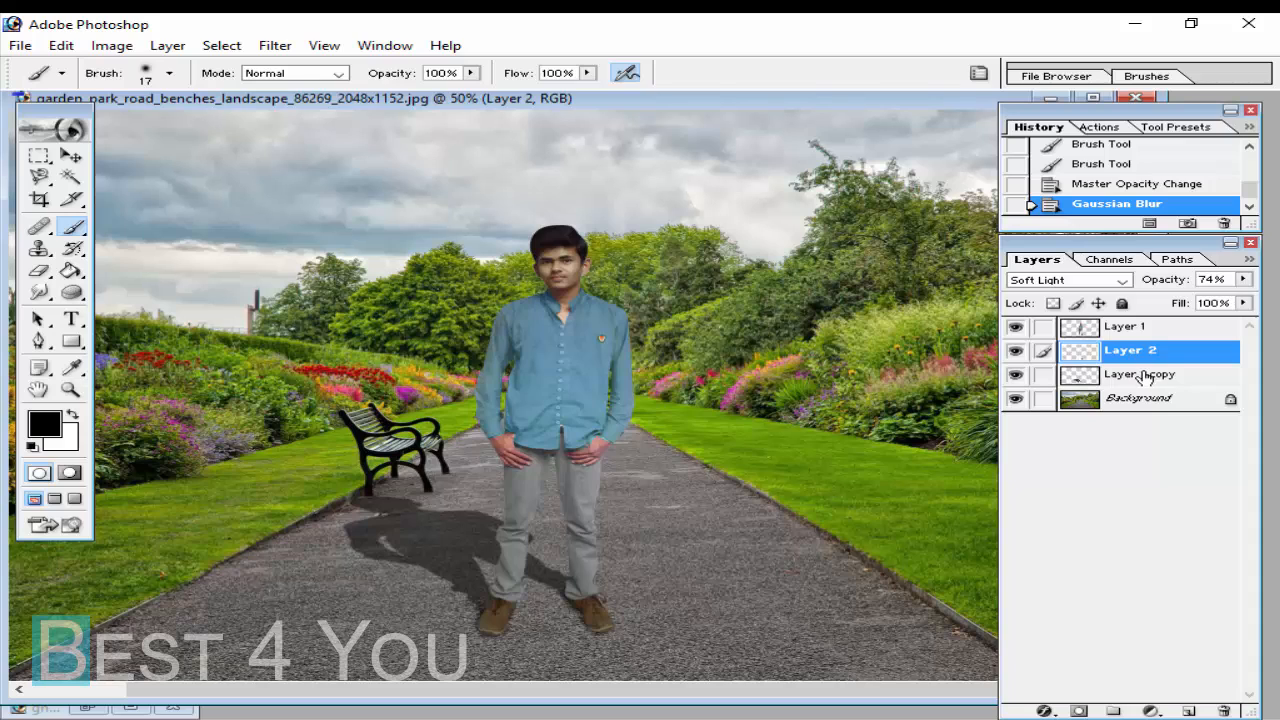
# Step: Load the outline of Layer 1 copy as a selection, repeat the Gaussian Blur on Layer 2 within it, and deselect
pyautogui.click(1112, 332)
pyautogui.click(1110, 356)
pyautogui.keyDown('ctrl'); pyautogui.click(1120, 370); pyautogui.keyUp('ctrl')
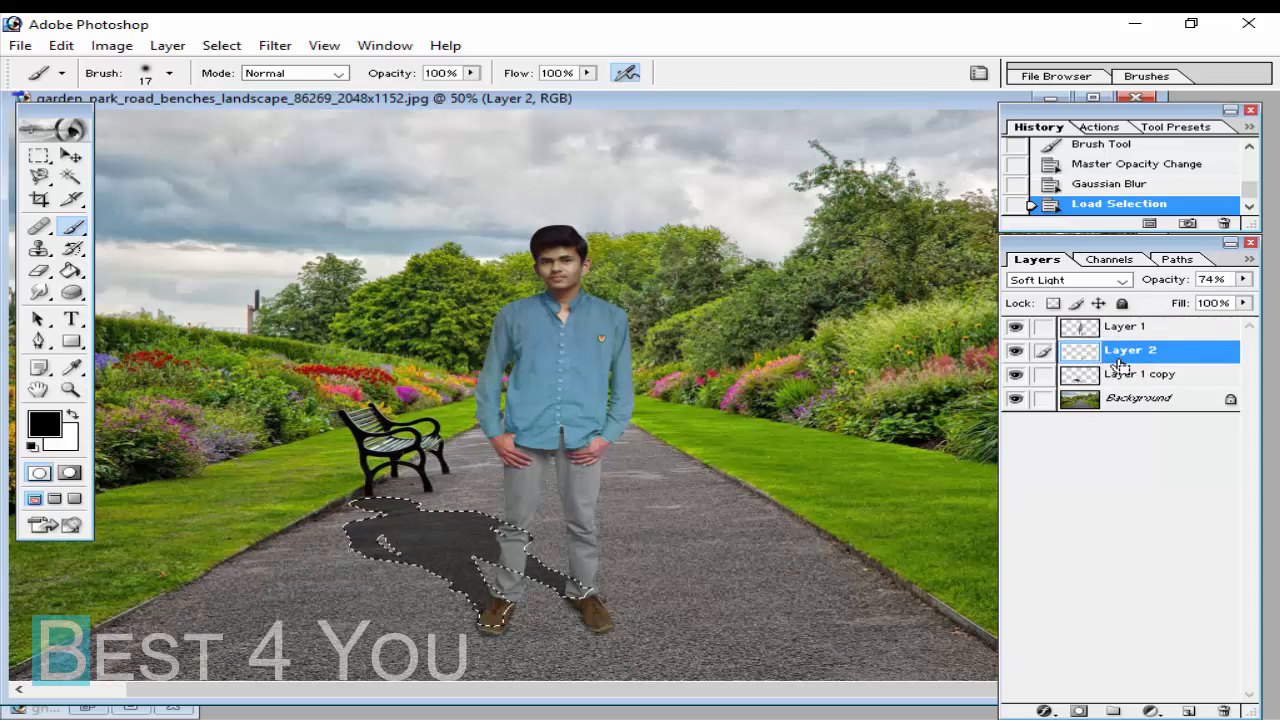
pyautogui.hotkey('ctrl', 'f')
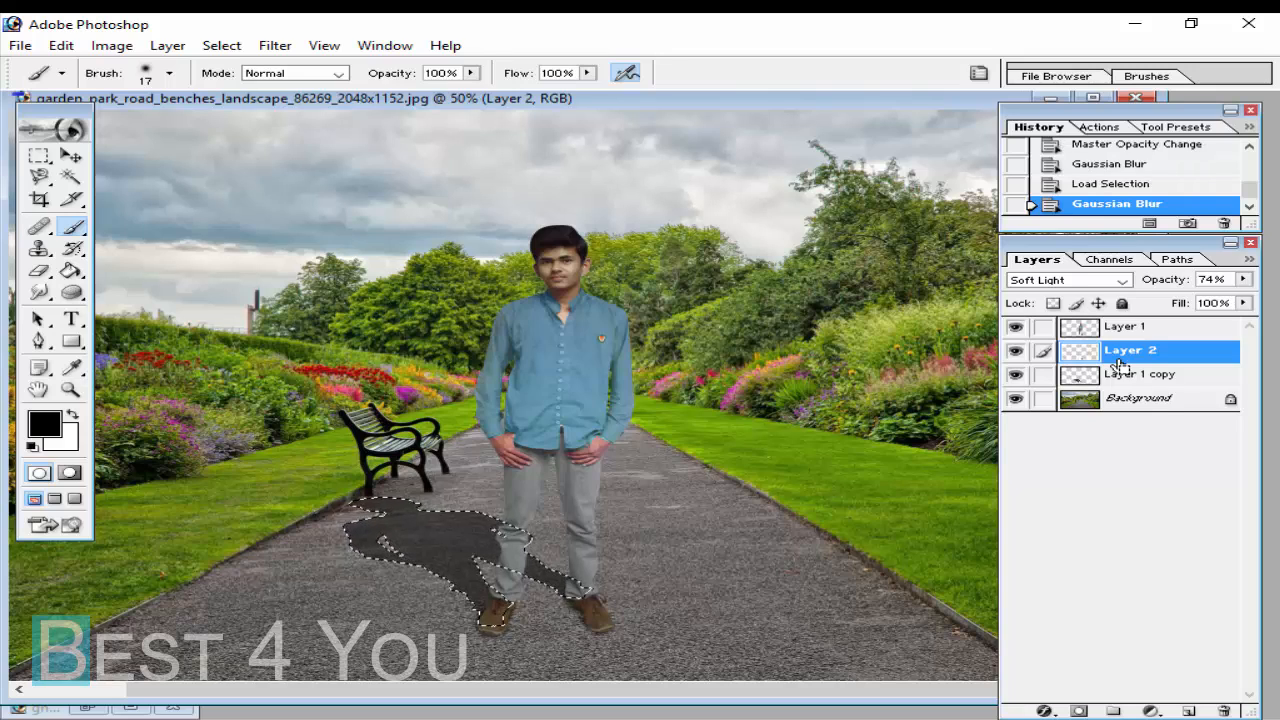
pyautogui.hotkey('ctrl', 'd')
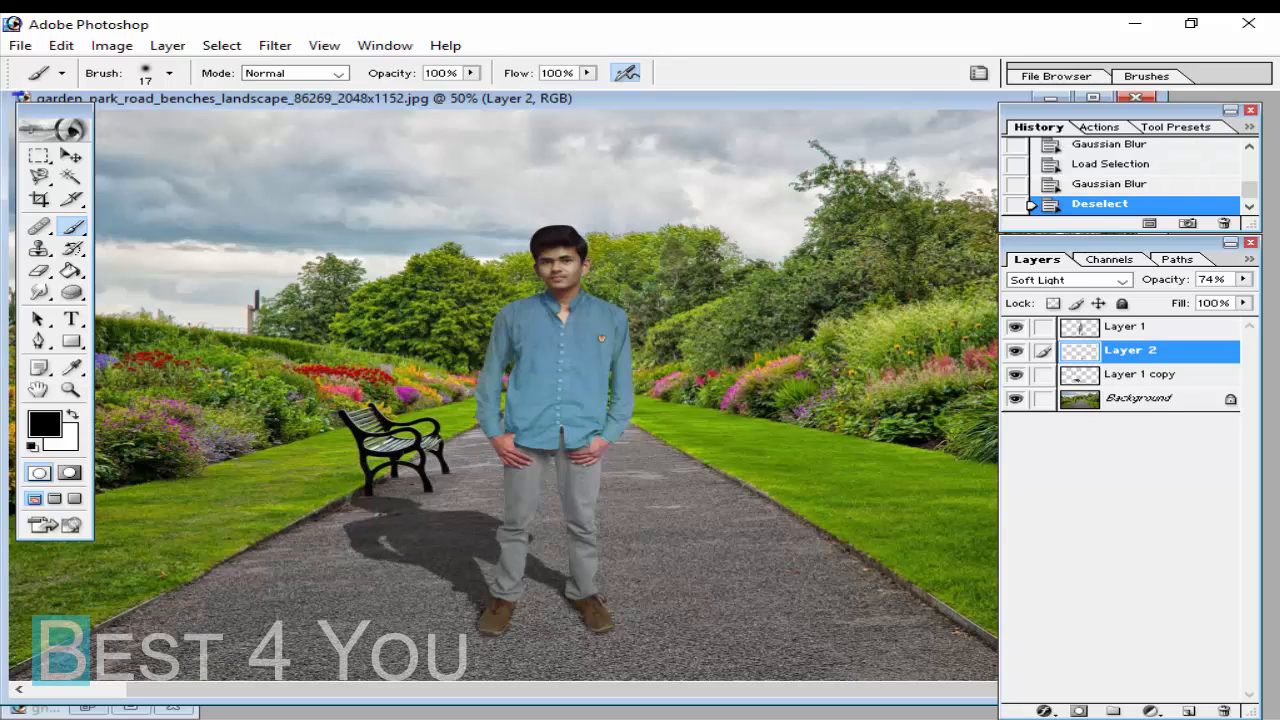
# Step: Check the shadows with the man's layer hidden, and the man with both shadow layers hidden and shown
pyautogui.click(1150, 330)
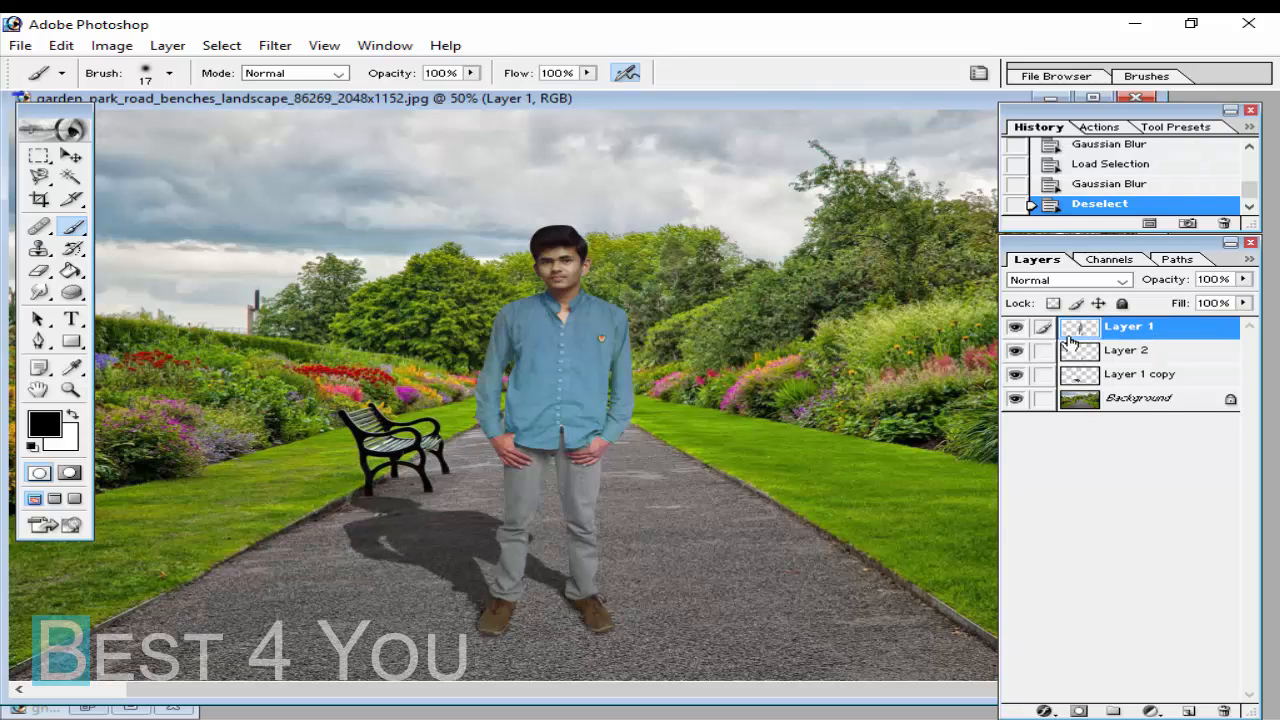
pyautogui.click(1015, 329)
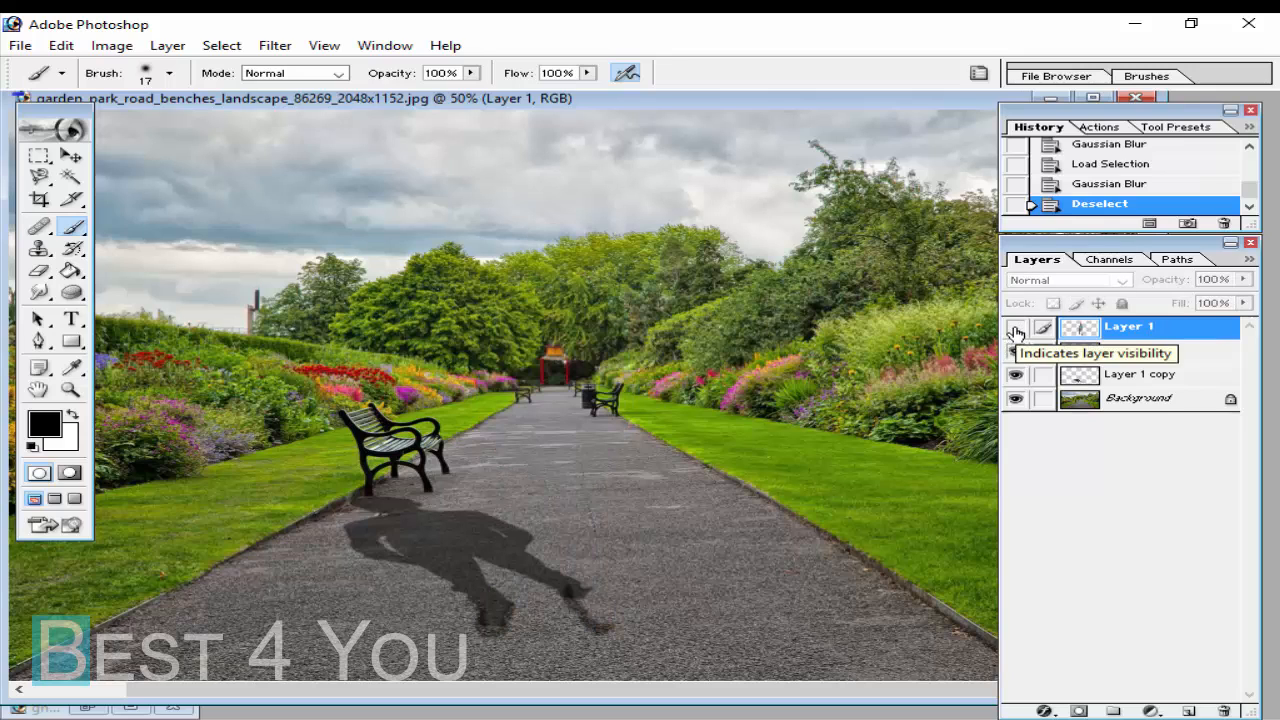
pyautogui.click(1015, 329)
pyautogui.click(1015, 374)
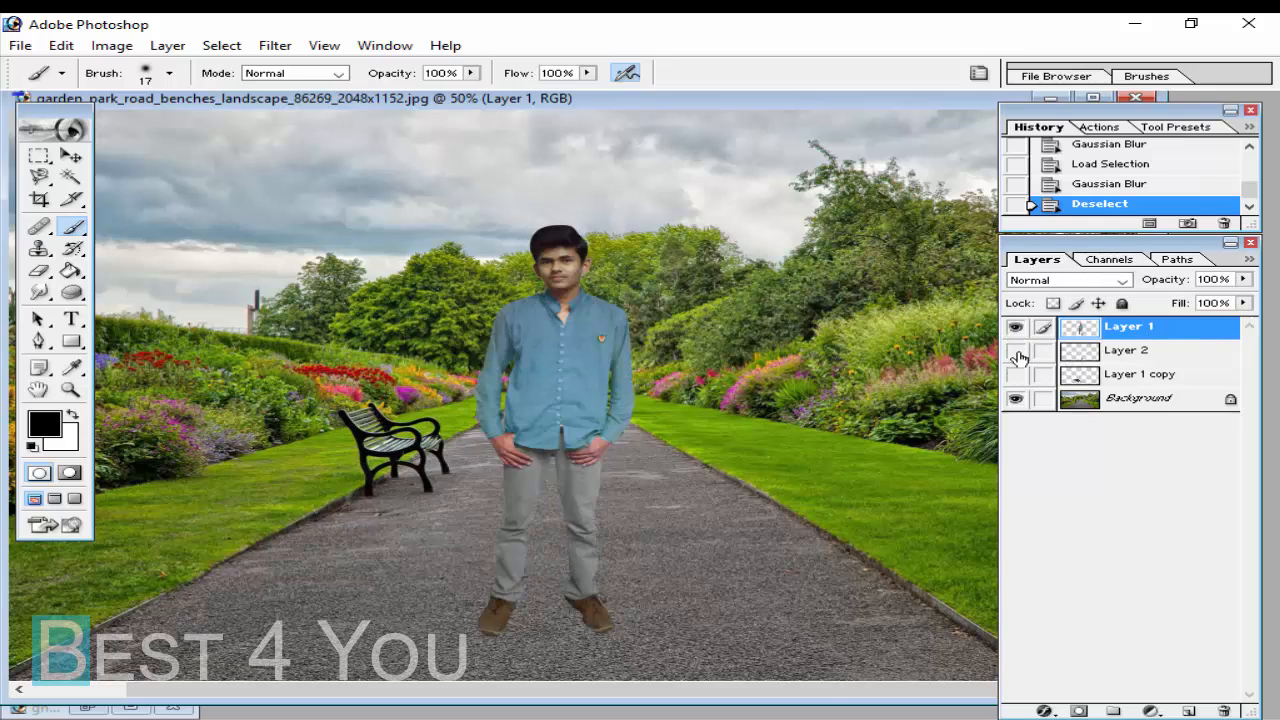
pyautogui.click(1015, 350)
pyautogui.click(1015, 374)
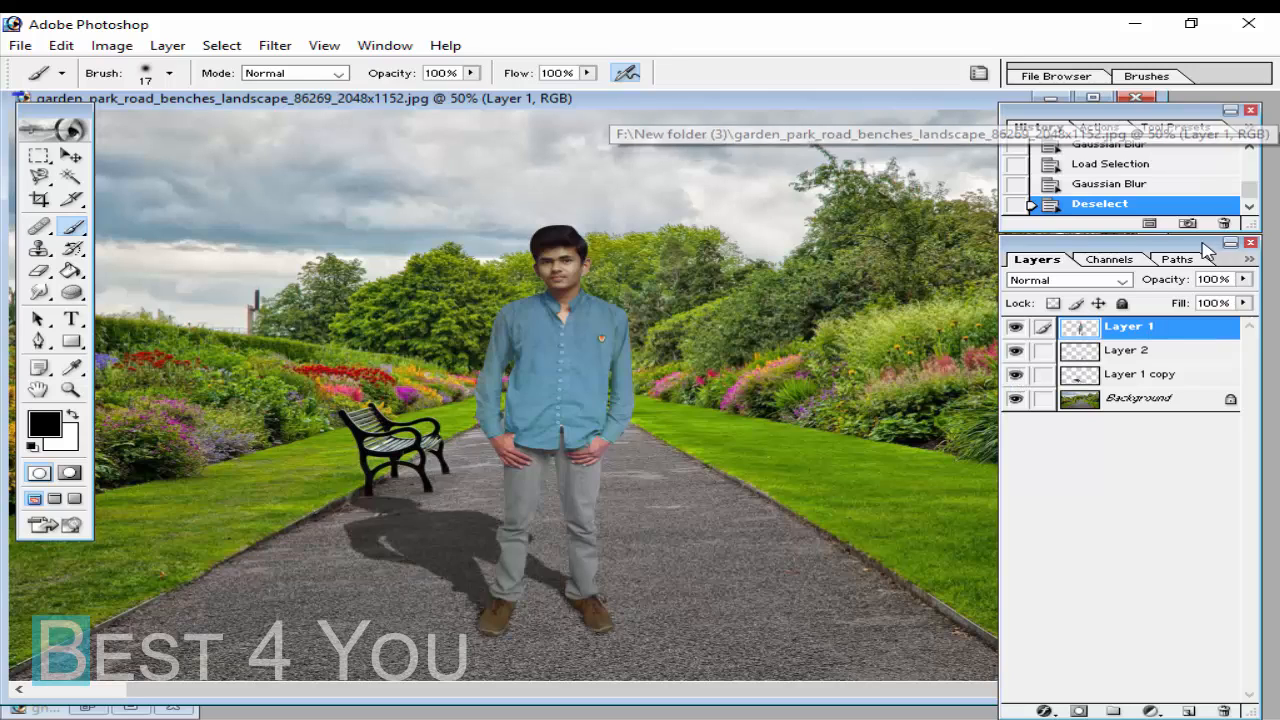
# Step: Add a new layer above Layer 1 and fill it with Apply Image using the merged RGB source, Multiply blending and 100% opacity
pyautogui.click(1189, 711)
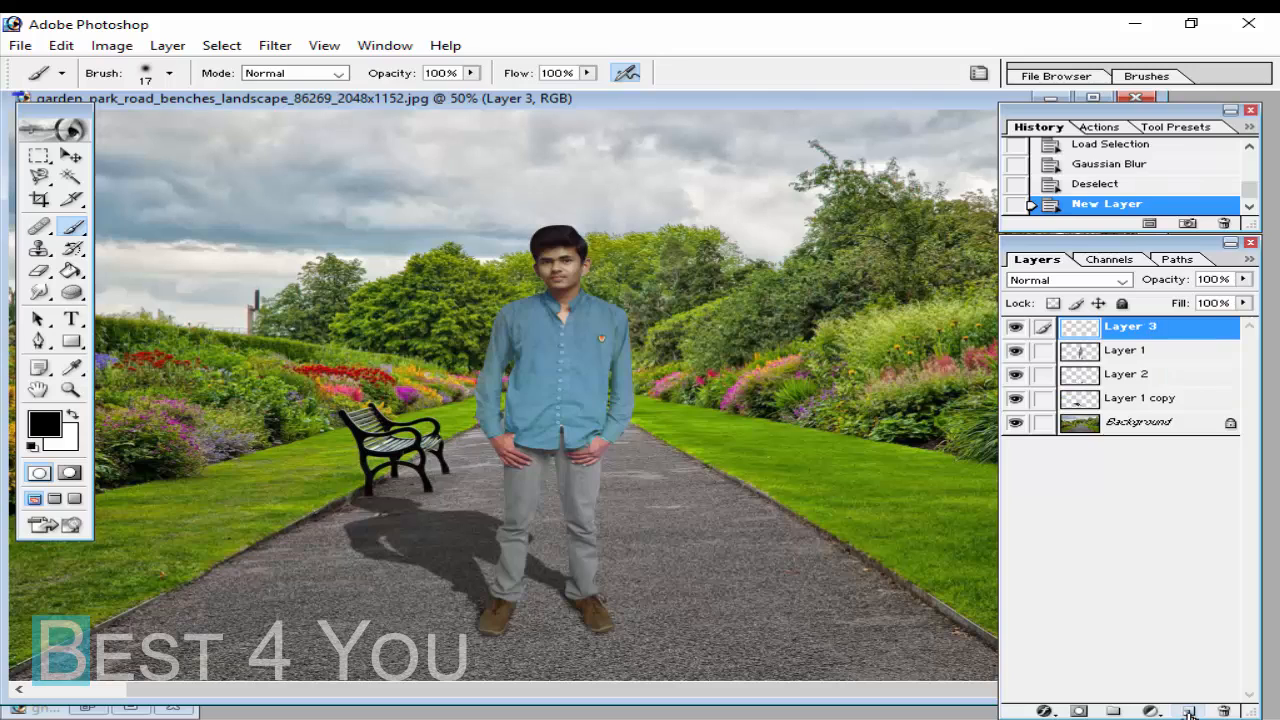
pyautogui.click(111, 46)
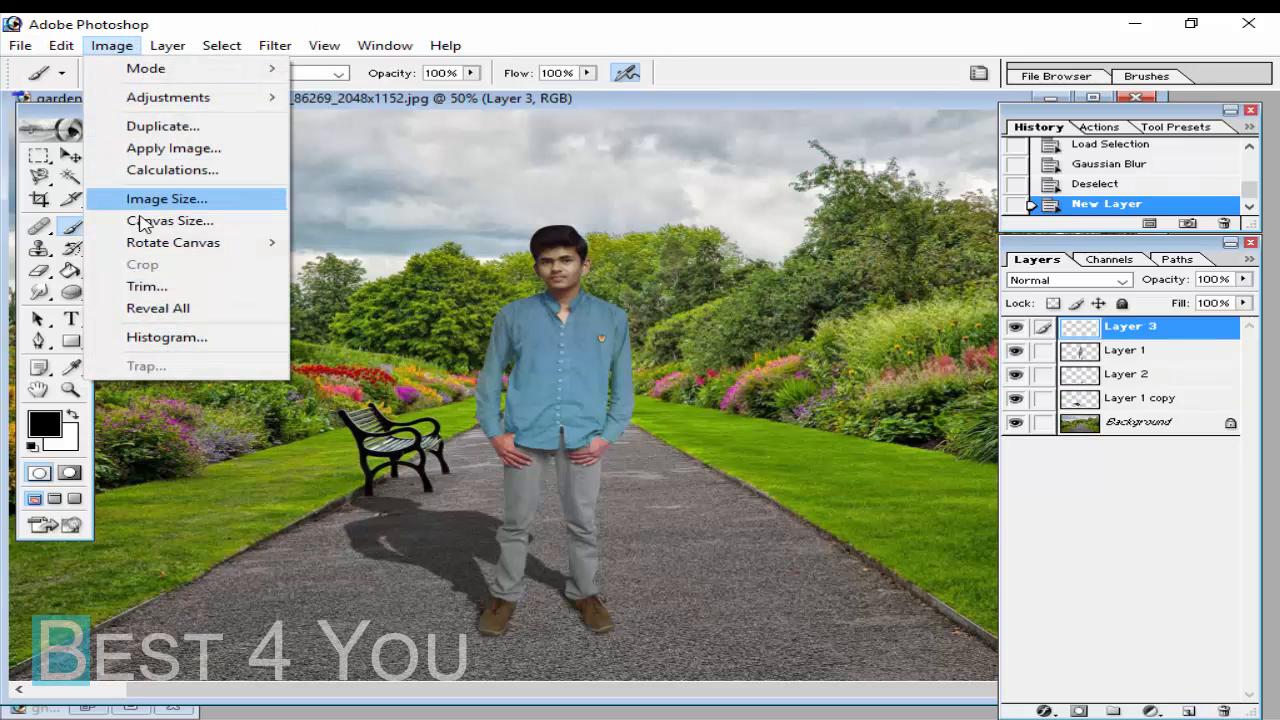
pyautogui.click(175, 148)
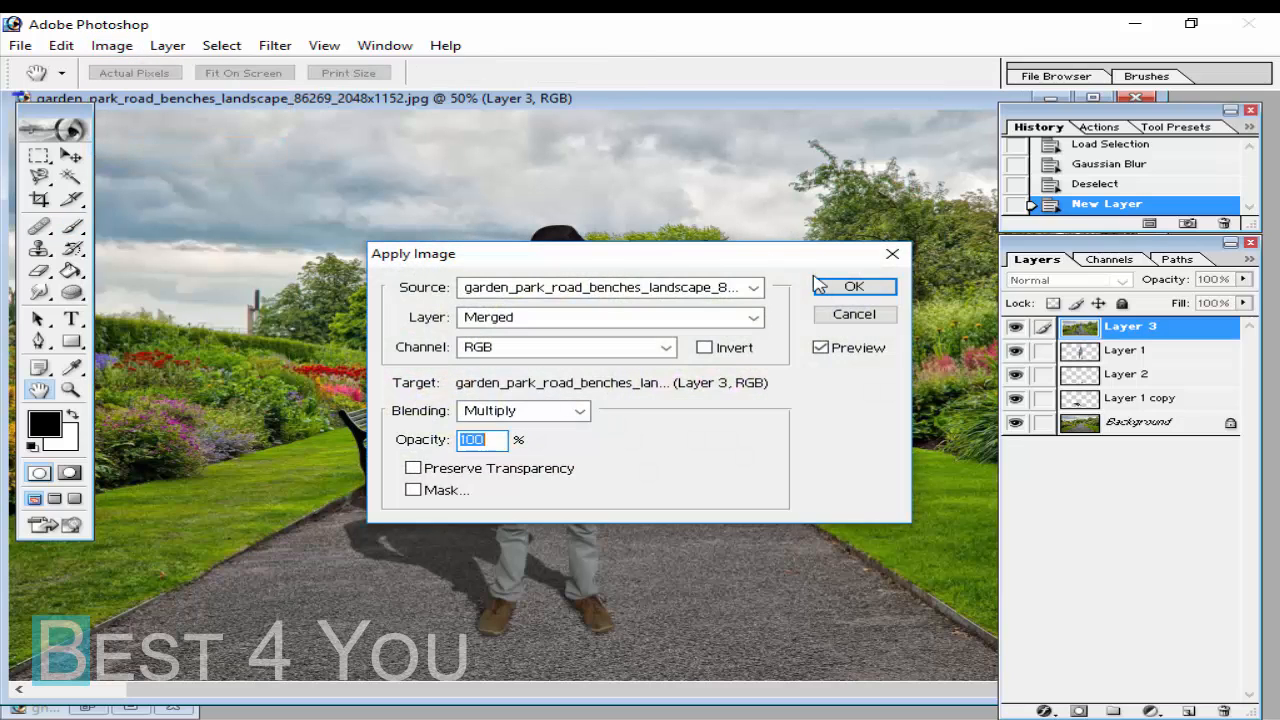
pyautogui.click(820, 286)
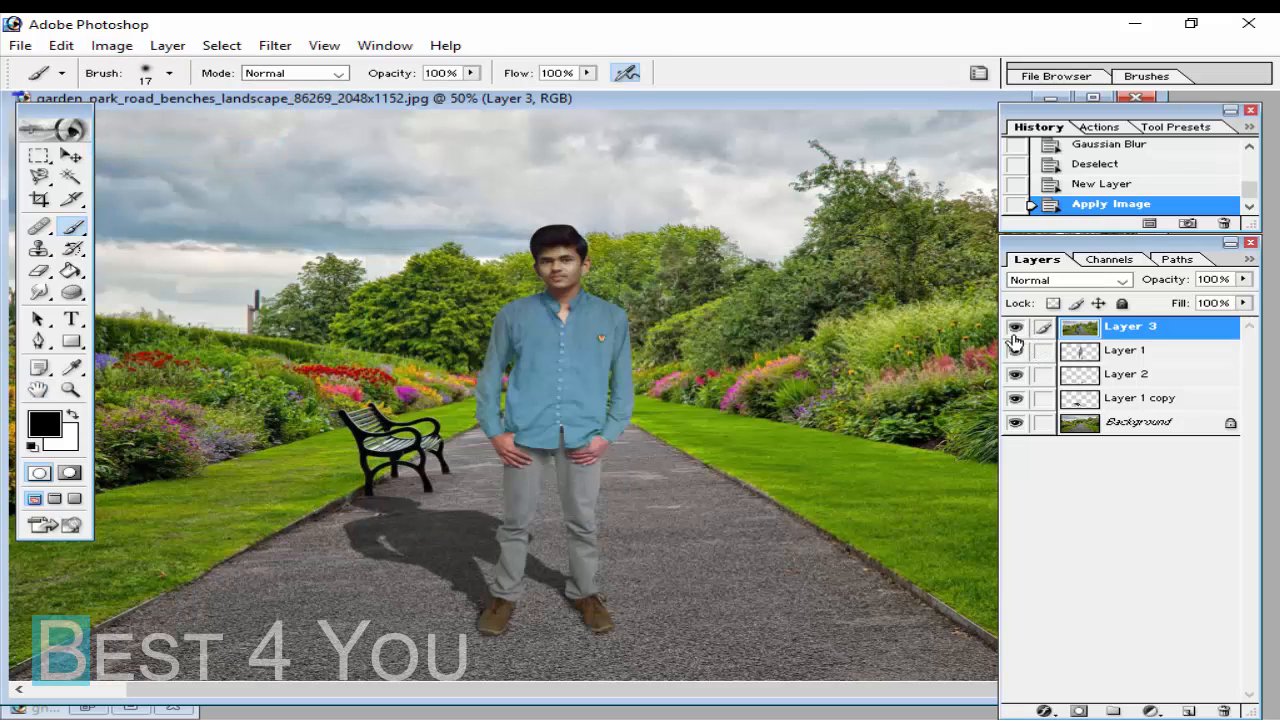
# Step: Hide and show Layer 3 repeatedly to compare the merged image with the layered composite beneath it
pyautogui.click(1015, 329)
pyautogui.click(1015, 329)
pyautogui.click(1015, 329)
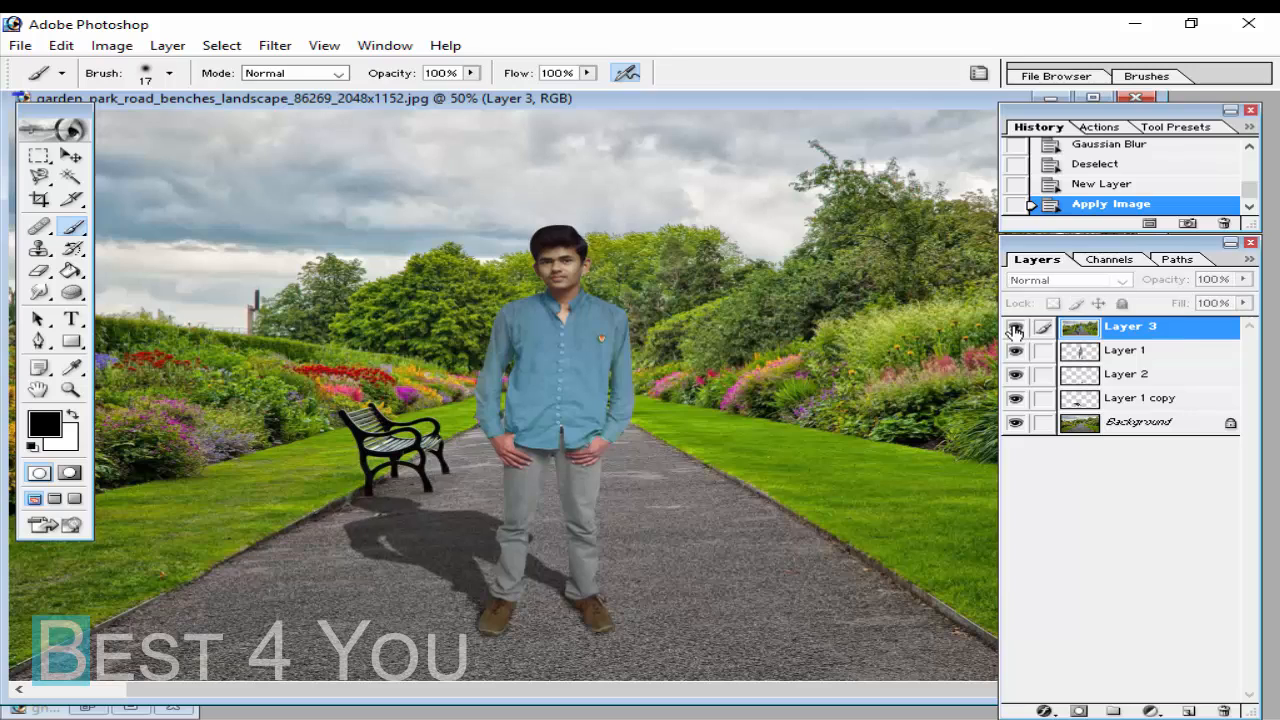
pyautogui.click(1015, 330)
pyautogui.click(1015, 330)
pyautogui.click(1015, 330)
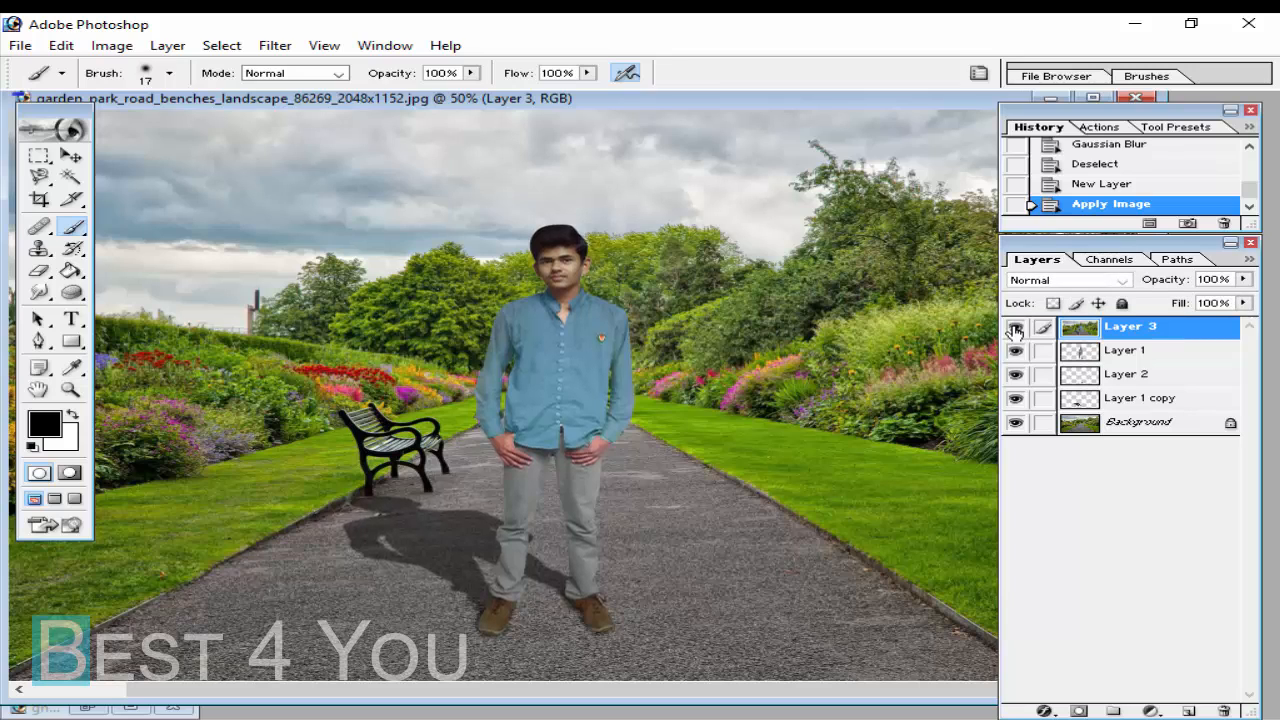
pyautogui.click(1015, 331)
pyautogui.click(1015, 331)
pyautogui.click(1015, 331)
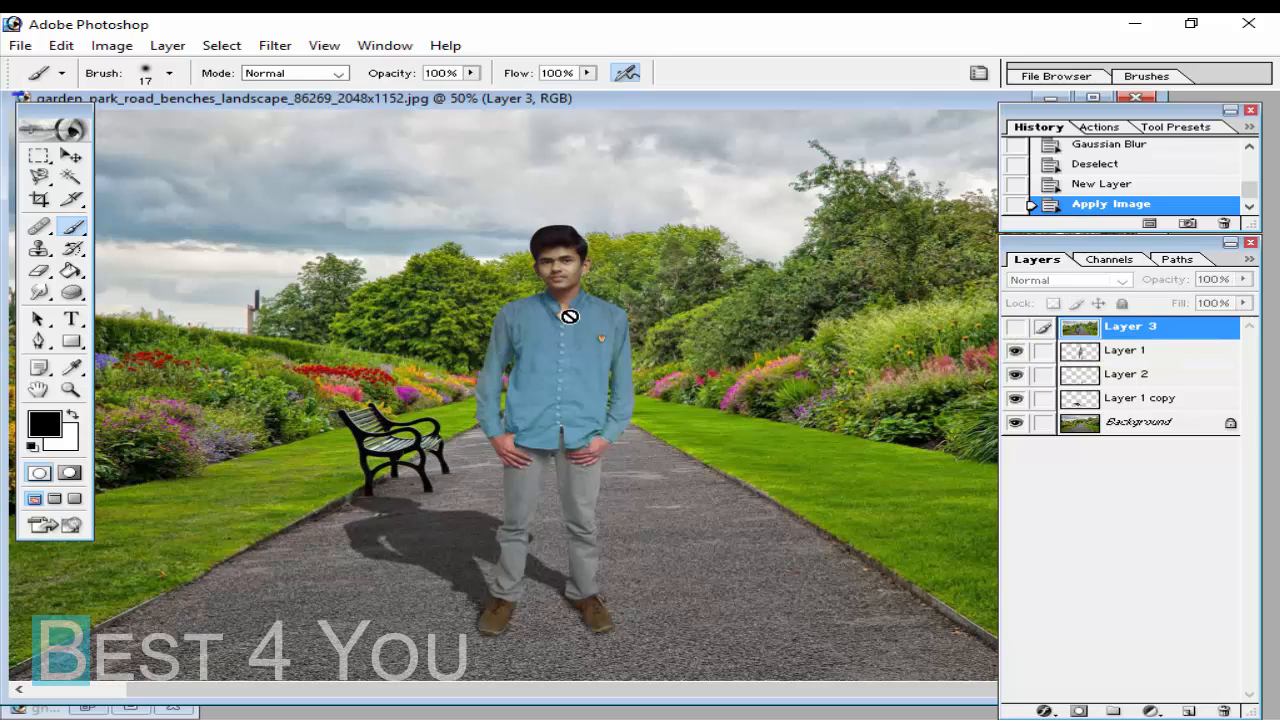
pyautogui.click(1015, 331)
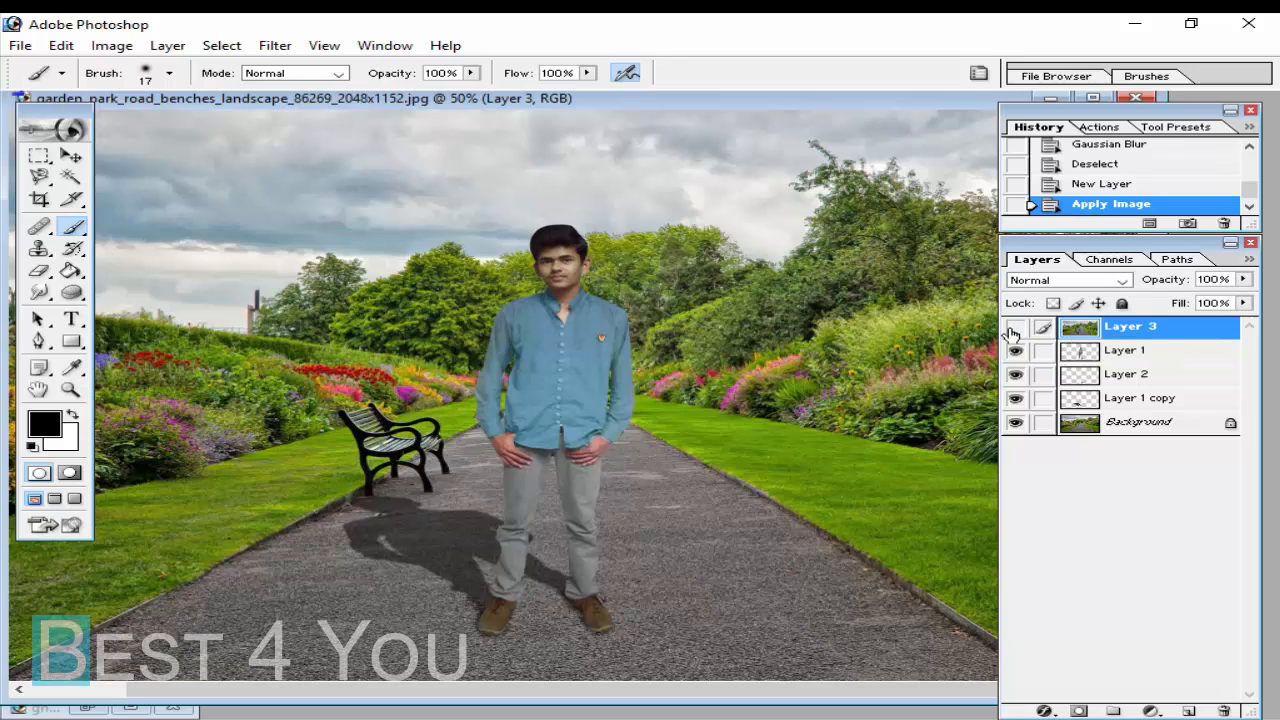
pyautogui.click(1013, 332)
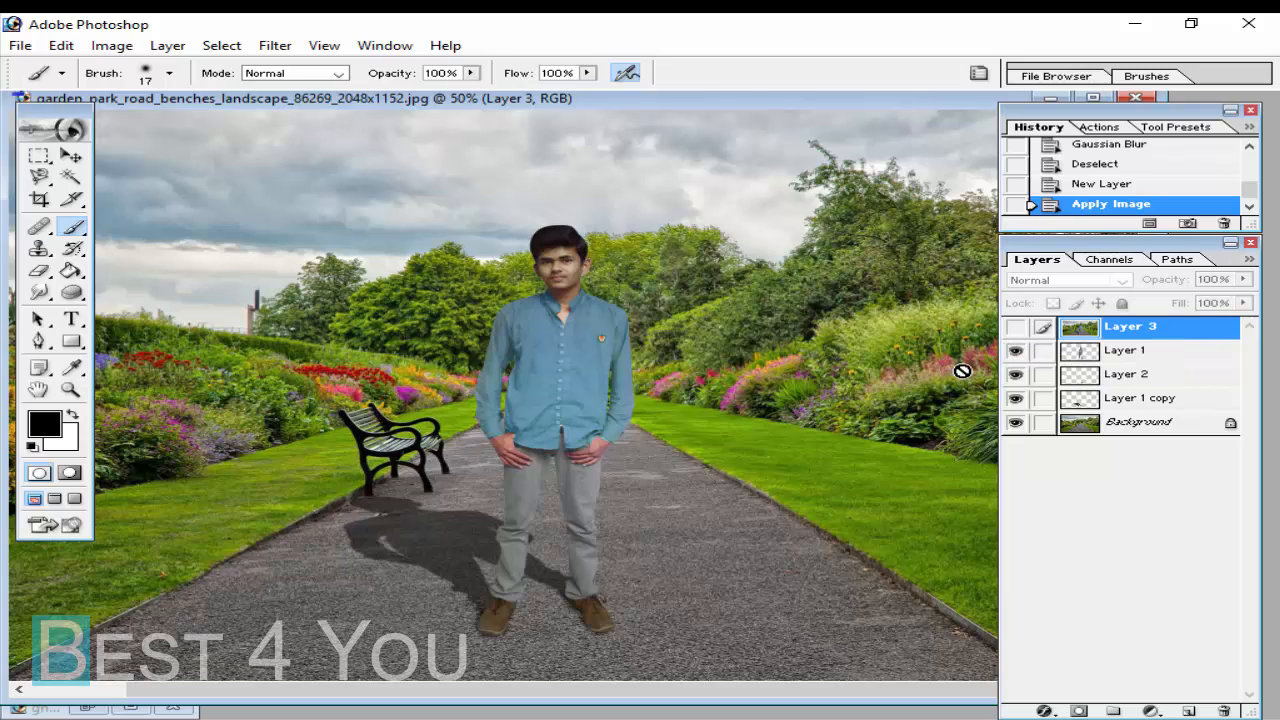
pyautogui.click(1016, 330)
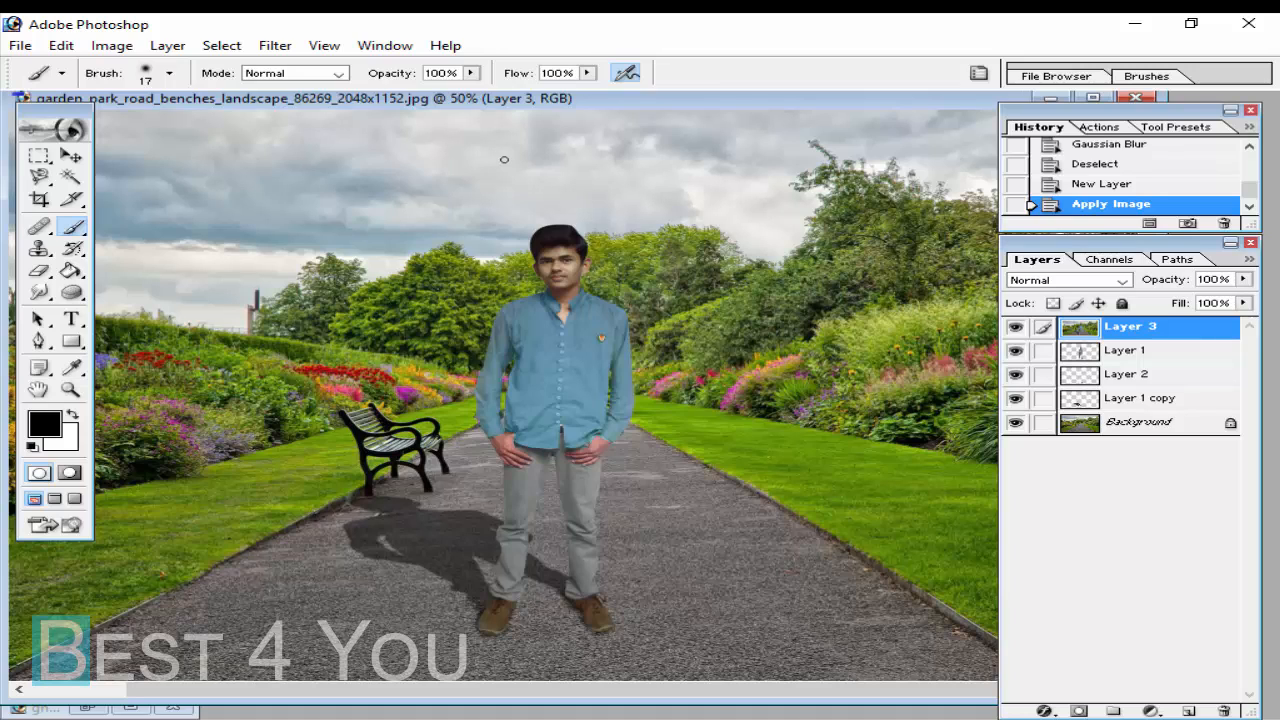
# Step: Brush black strokes on Layer 2 across the sky and down the path on the man's side away from the bench
pyautogui.click(1100, 376)
pyautogui.moveTo(502, 166)
pyautogui.mouseDown()
pyautogui.moveTo(796, 183)
pyautogui.moveTo(753, 186)
pyautogui.mouseUp()
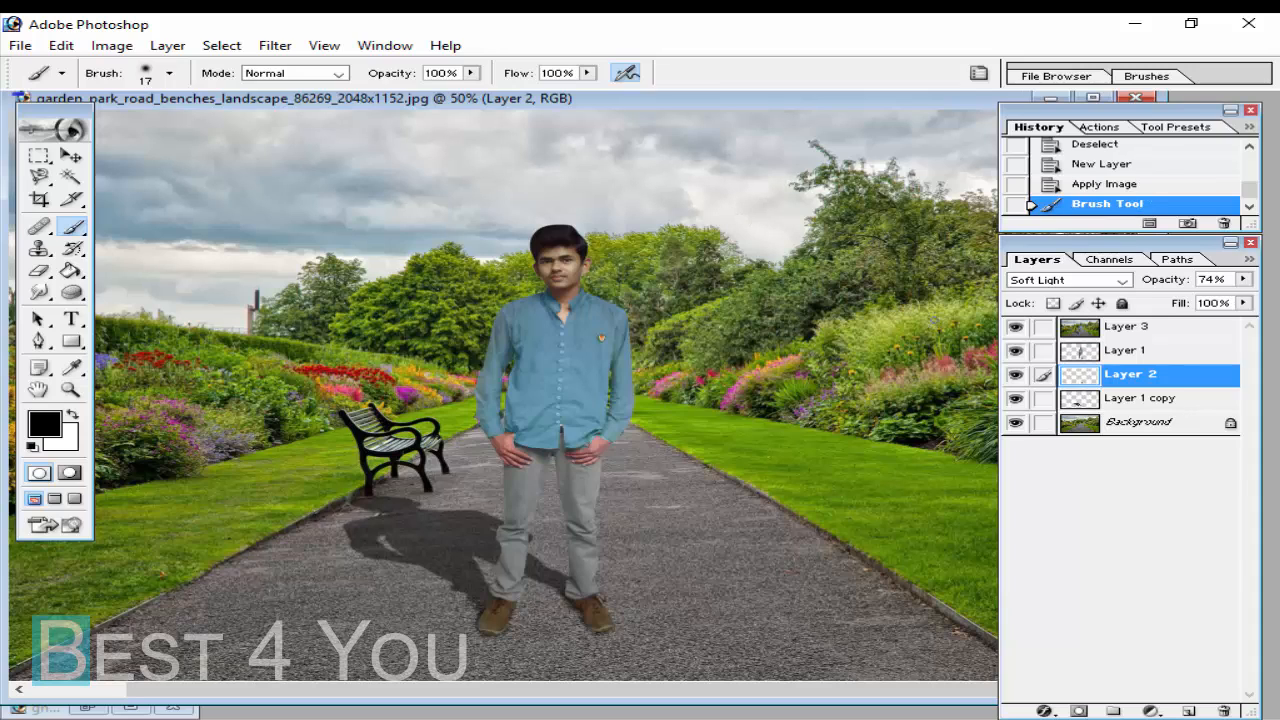
pyautogui.moveTo(729, 480); pyautogui.dragTo(725, 635)
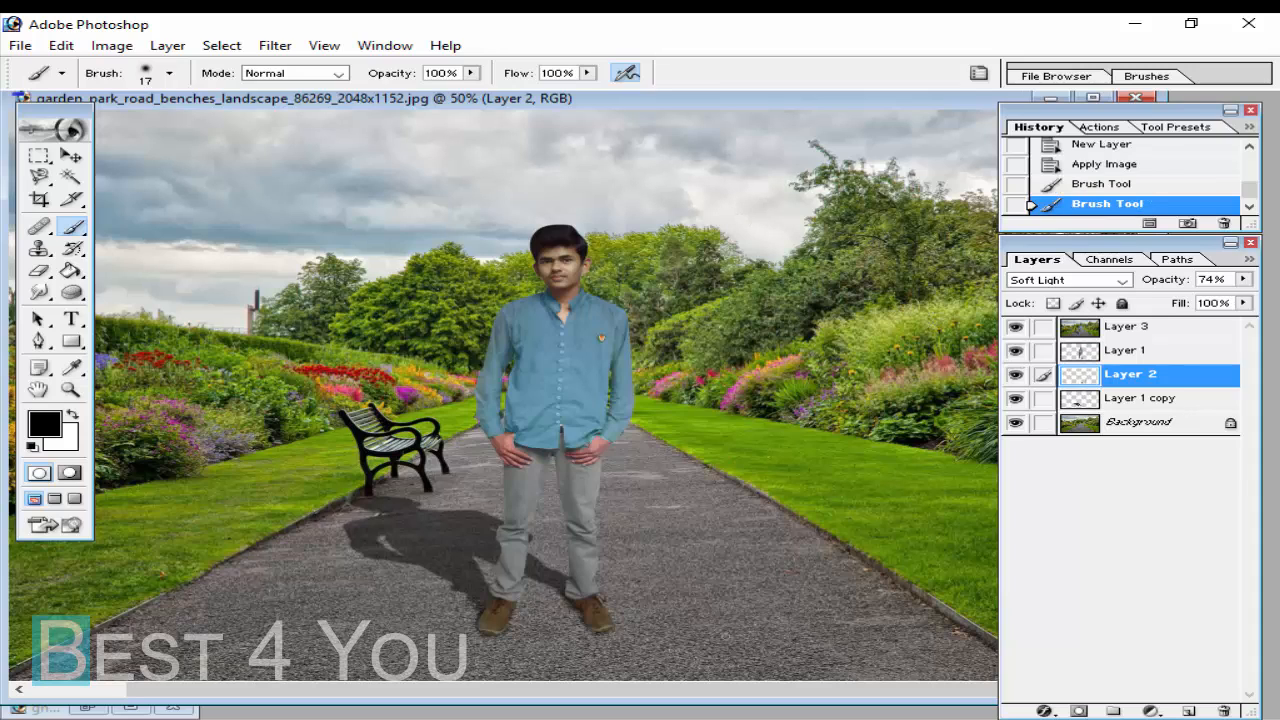